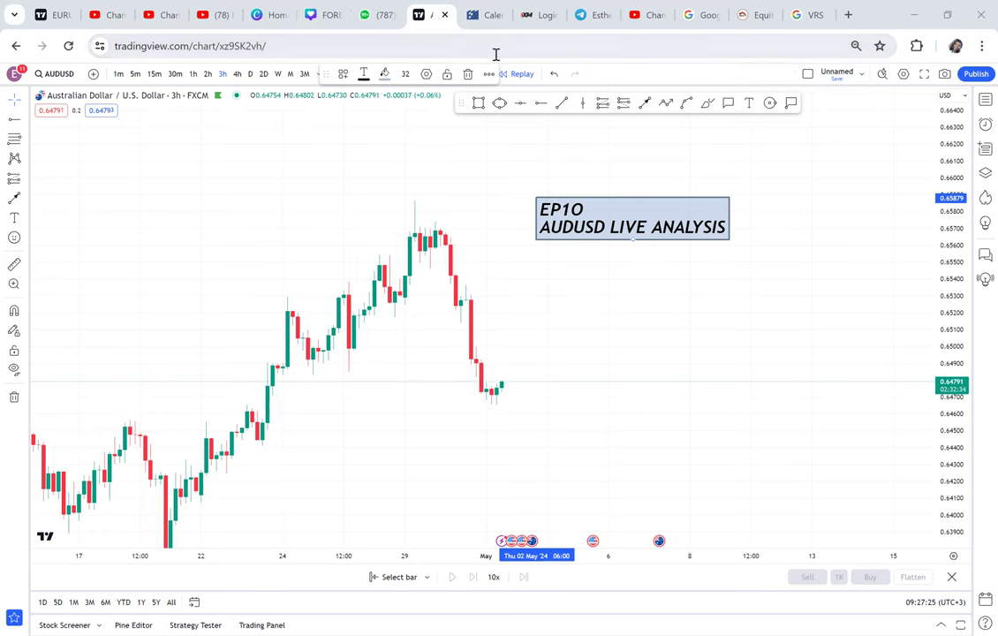
Switch the AUDUSD chart to the 4-hour timeframe
left_click(237, 75)
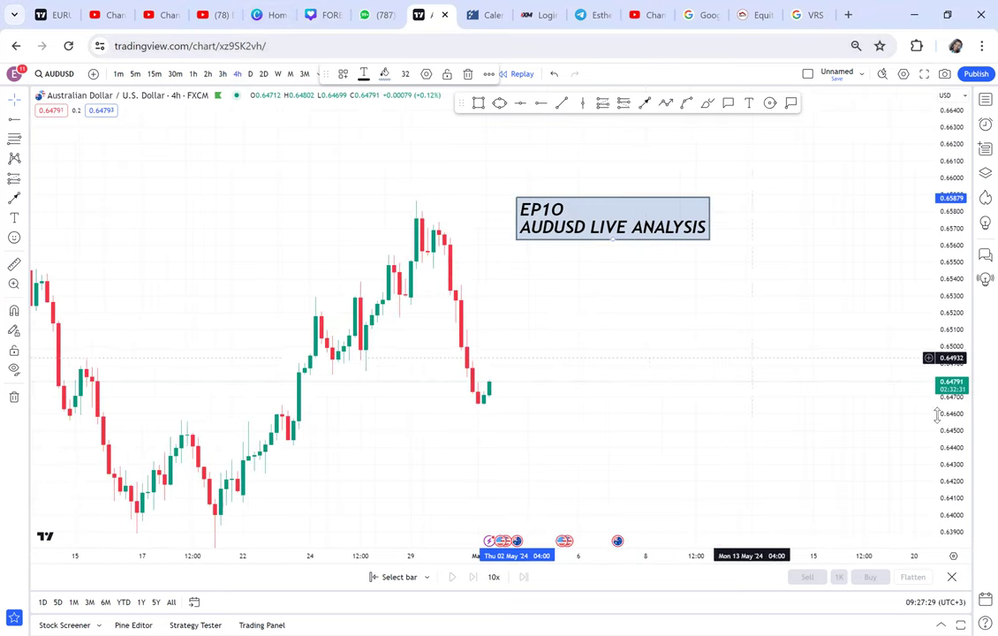
left_click_drag(931, 402, 914, 386)
left_click_drag(721, 346, 811, 324)
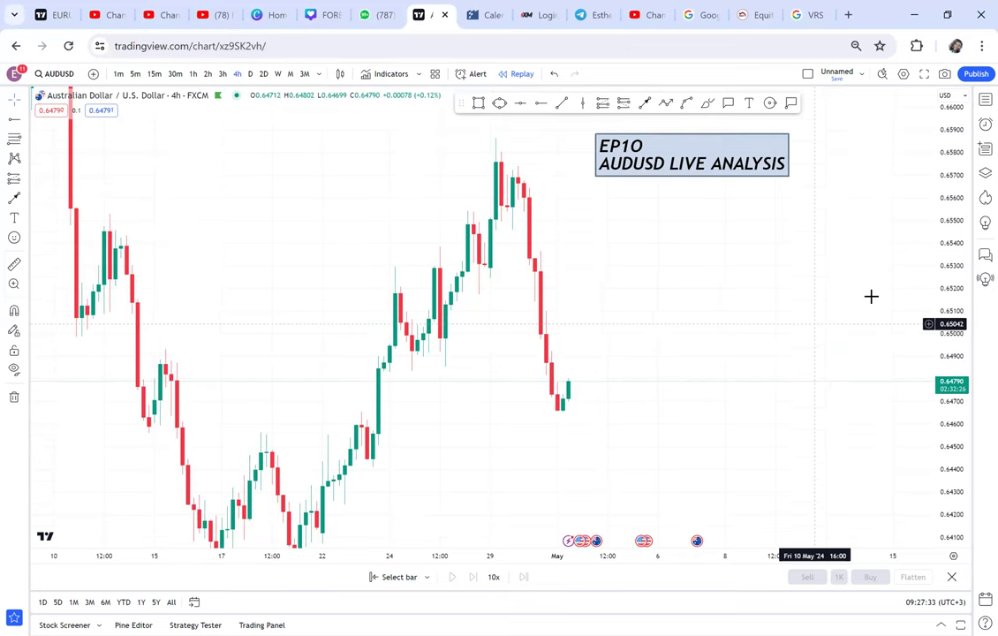
left_click_drag(932, 318, 895, 335)
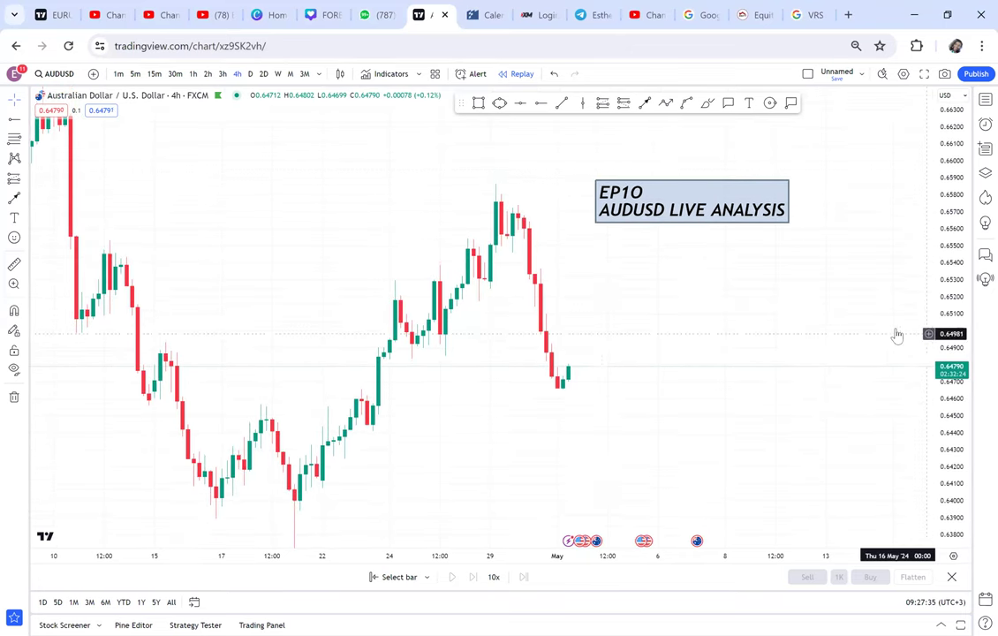
Draw one arrow up the rally from the 19 April low to the 29 April high and another down the decline to the latest candle
left_click(645, 103)
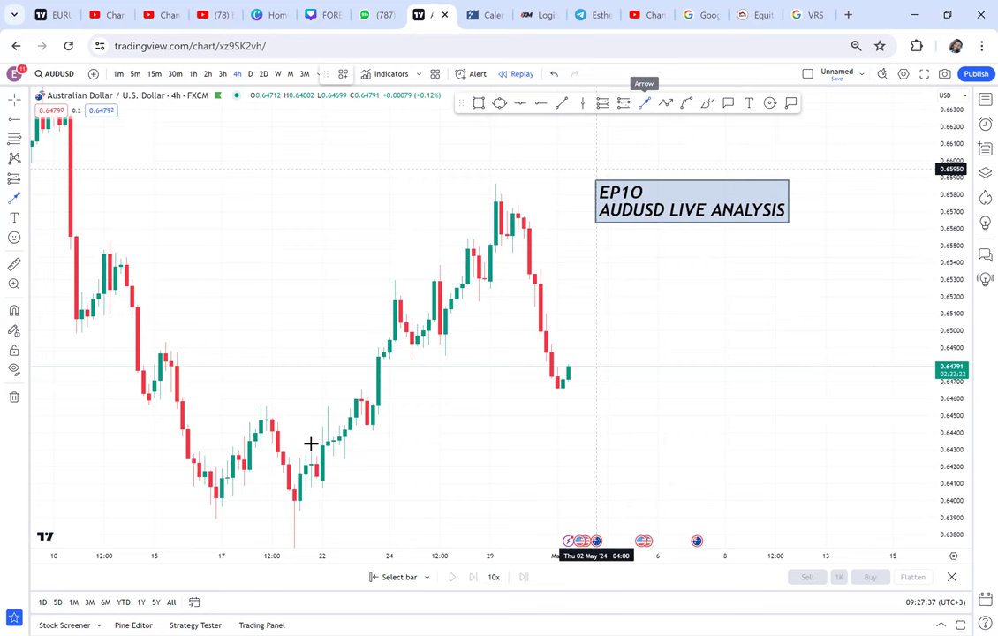
left_click(289, 475)
left_click(505, 190)
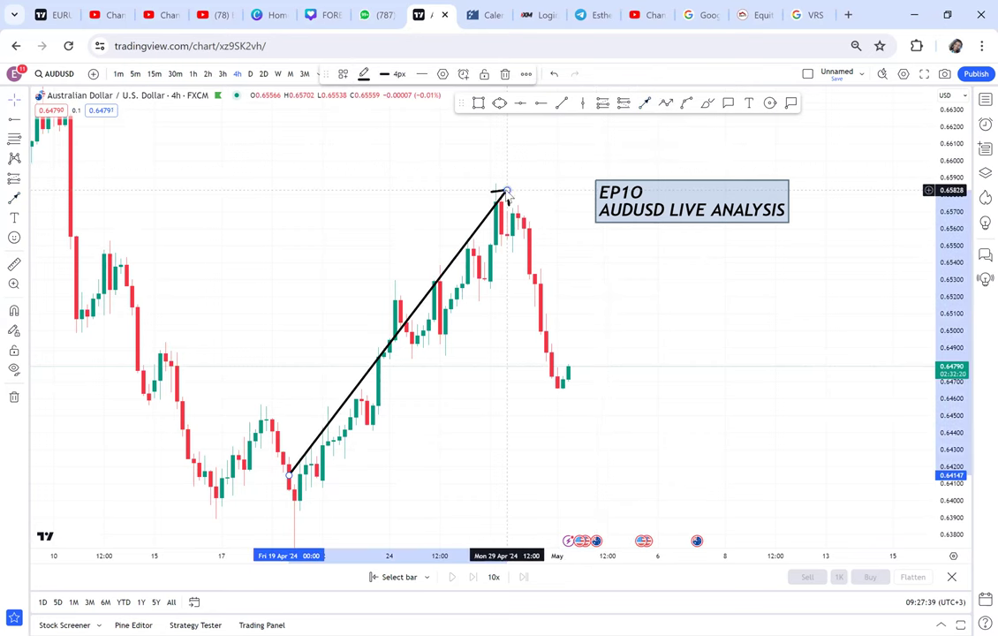
left_click(646, 102)
left_click(524, 220)
left_click(566, 364)
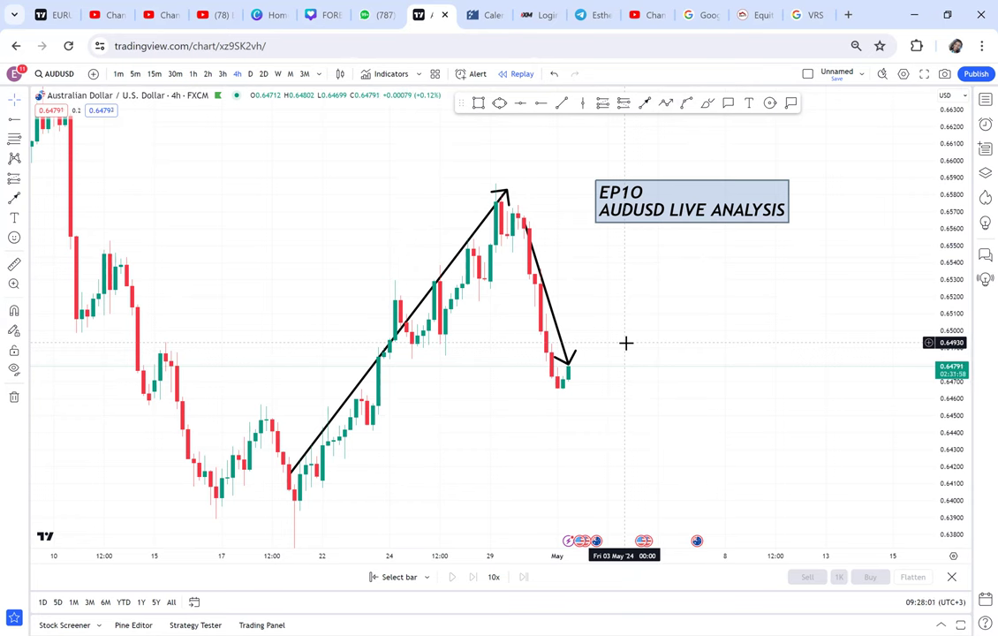
Add the text label "RETRACEMENT VS REVERSAL" in the empty chart area below the episode title
scroll(590, 335, "right", 5)
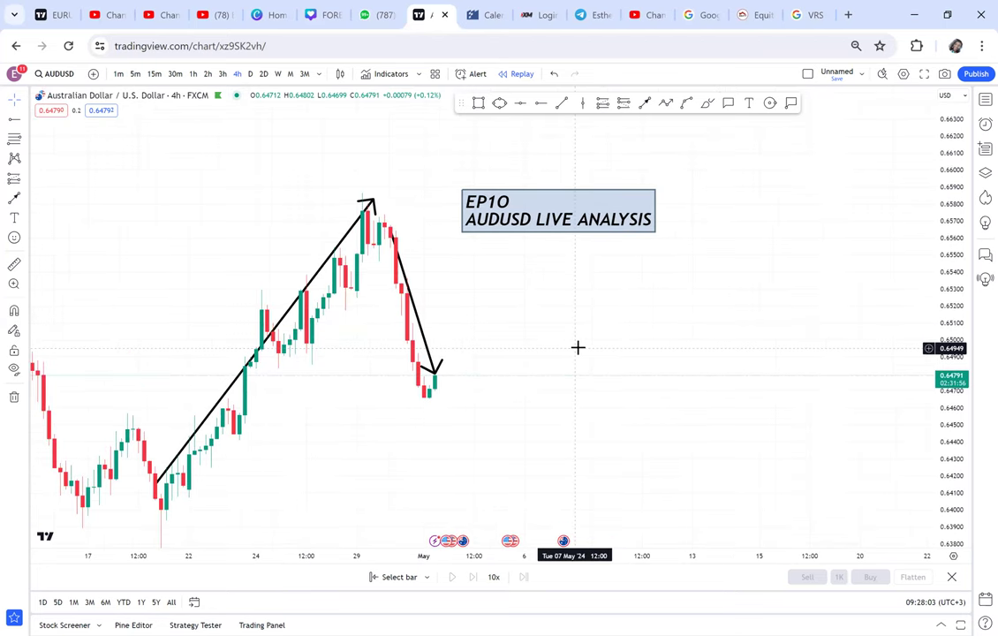
left_click(749, 103)
left_click(517, 312)
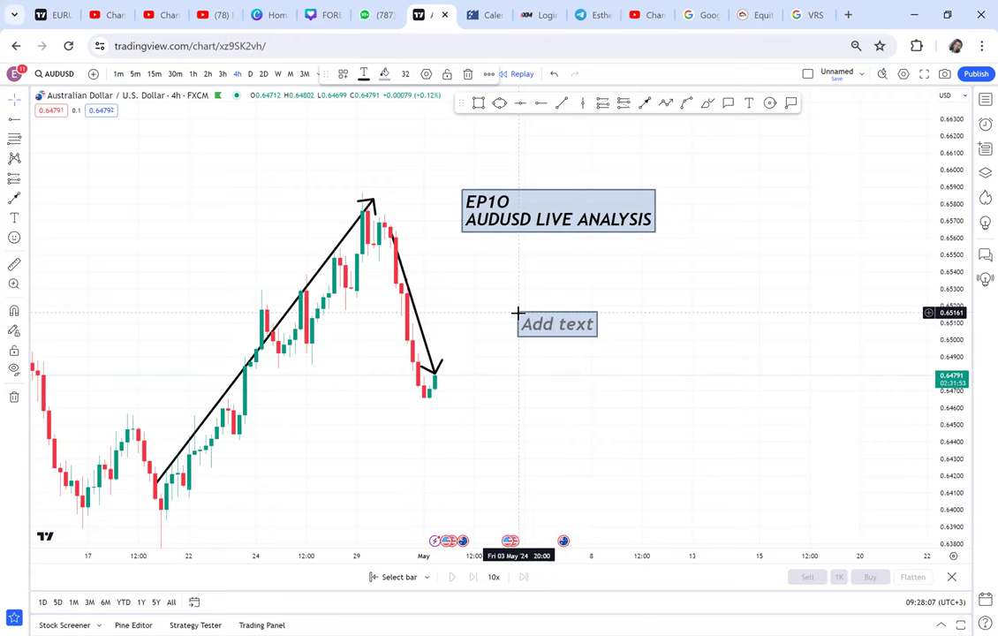
type("RETRACEM")
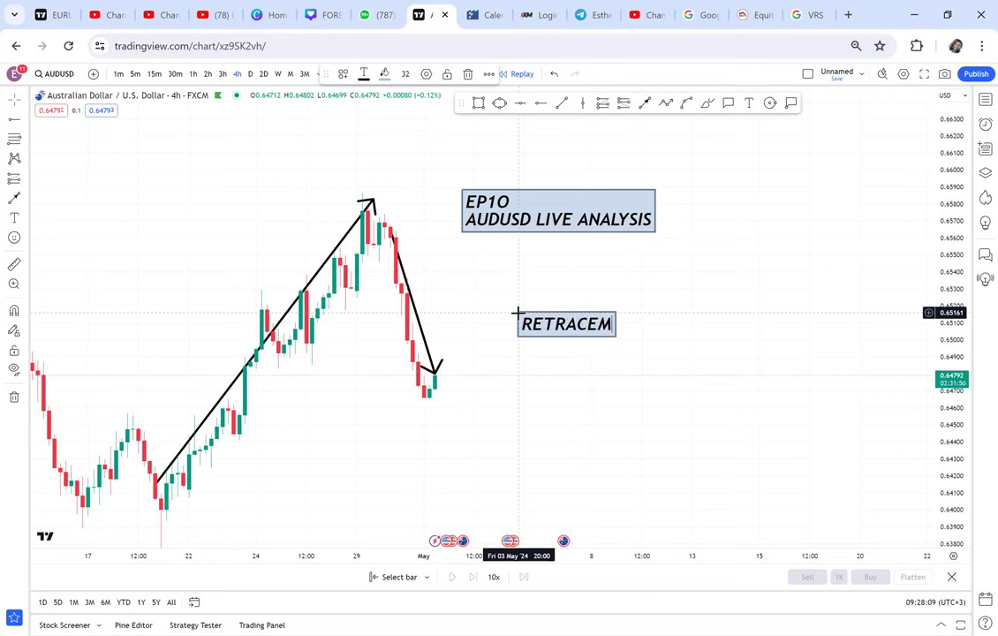
type("ENT VS REVERSAL")
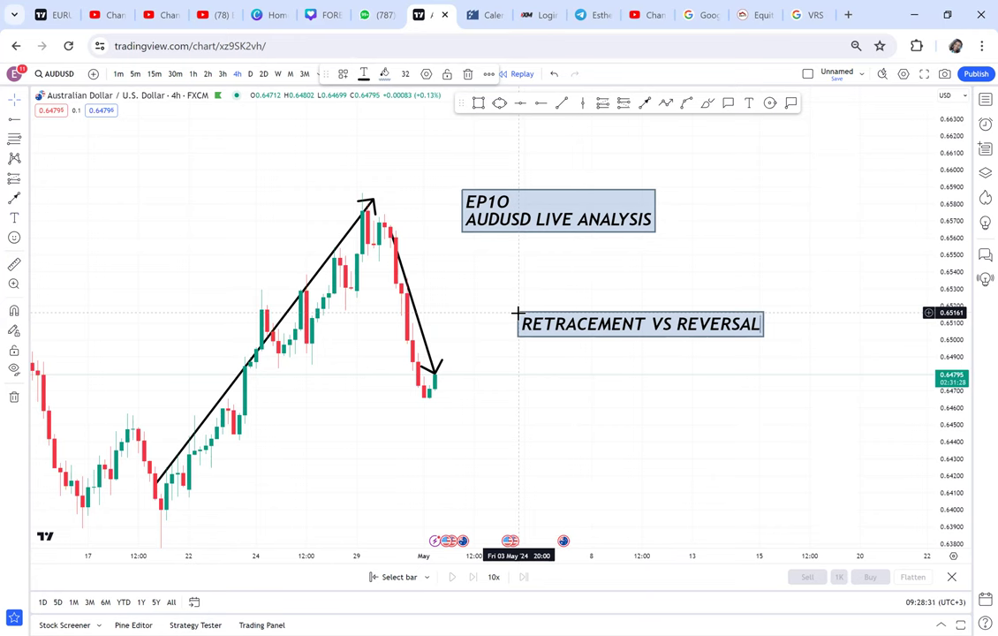
Draw an arrow from the word RETRACEMENT diagonally down to the left, ending at about 0.64540
left_click_drag(609, 263, 585, 232)
left_click_drag(671, 203, 645, 213)
left_click(645, 103)
mouse_move(519, 288)
left_mouse_down()
mouse_move(452, 372)
mouse_move(461, 381)
left_mouse_up()
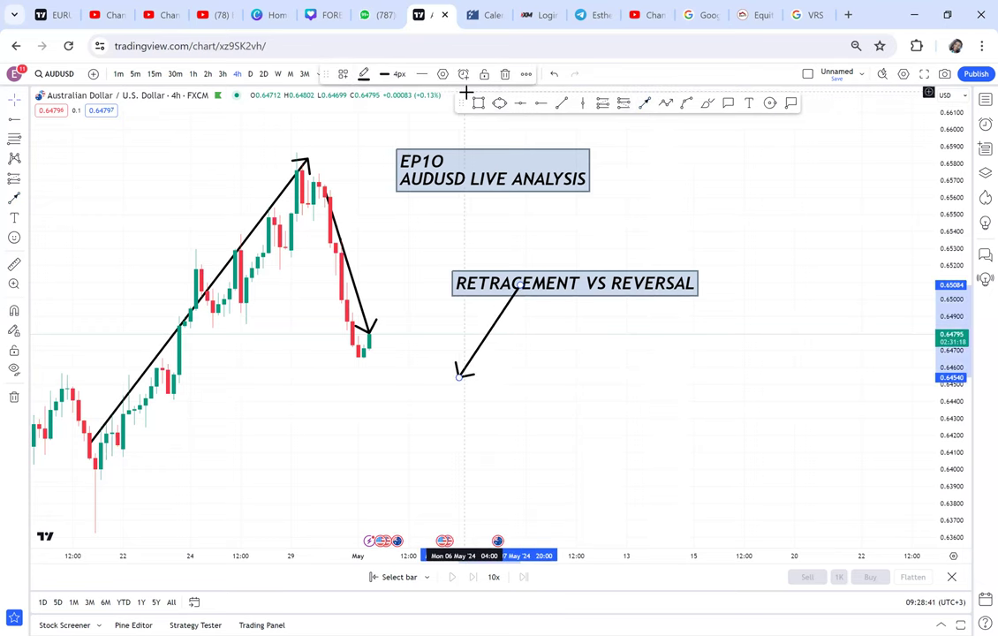
left_click(749, 103)
left_click(385, 394)
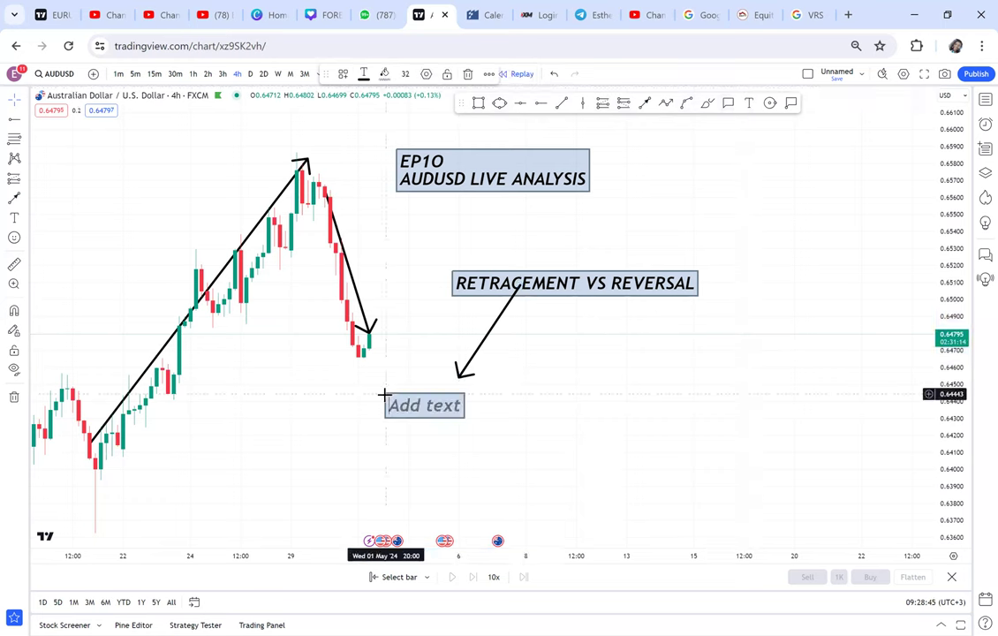
type("EX")
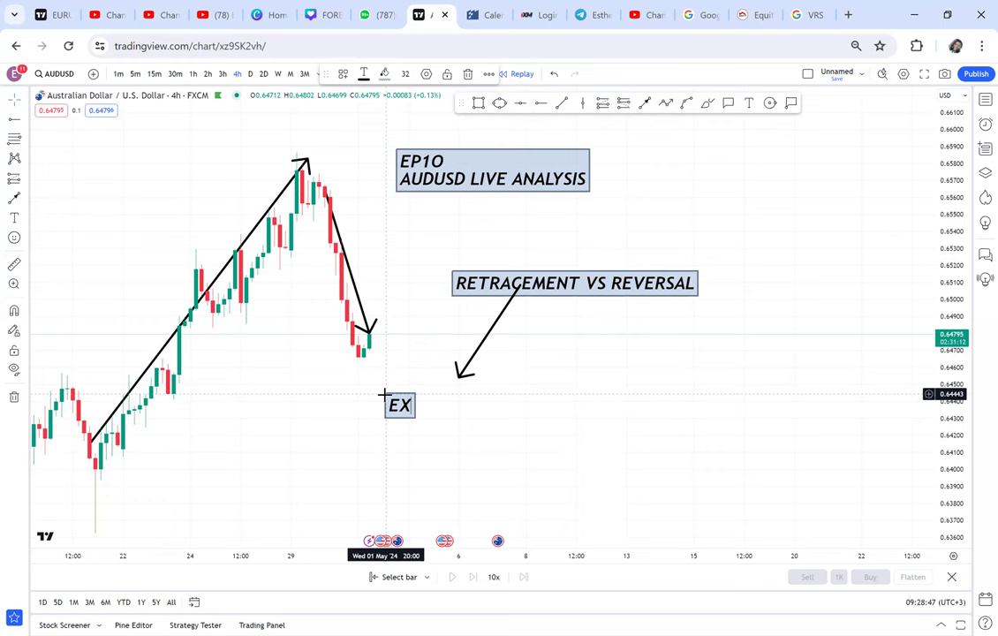
type("HAUSA")
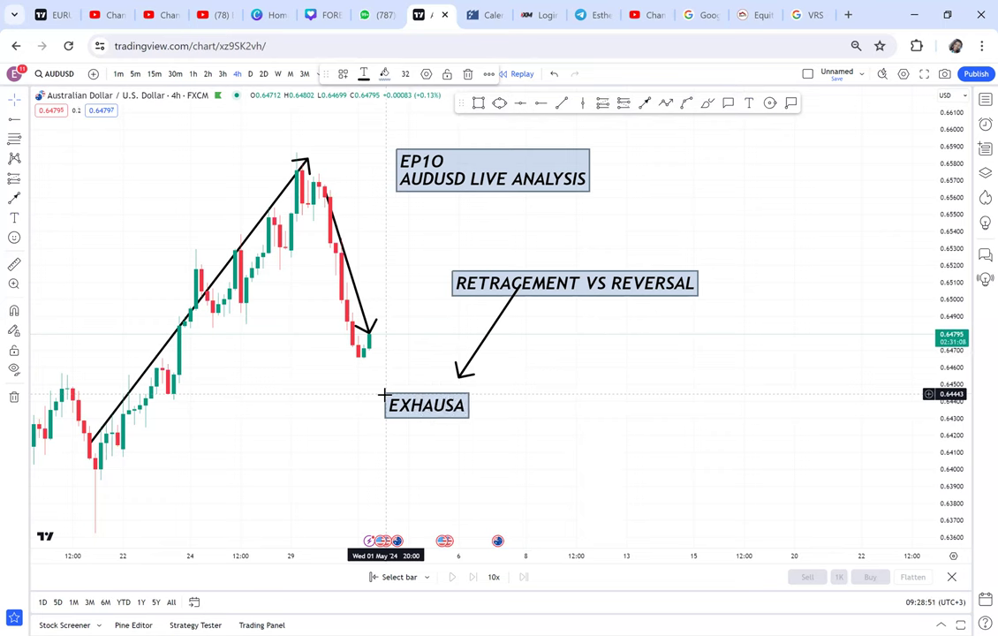
type("TION")
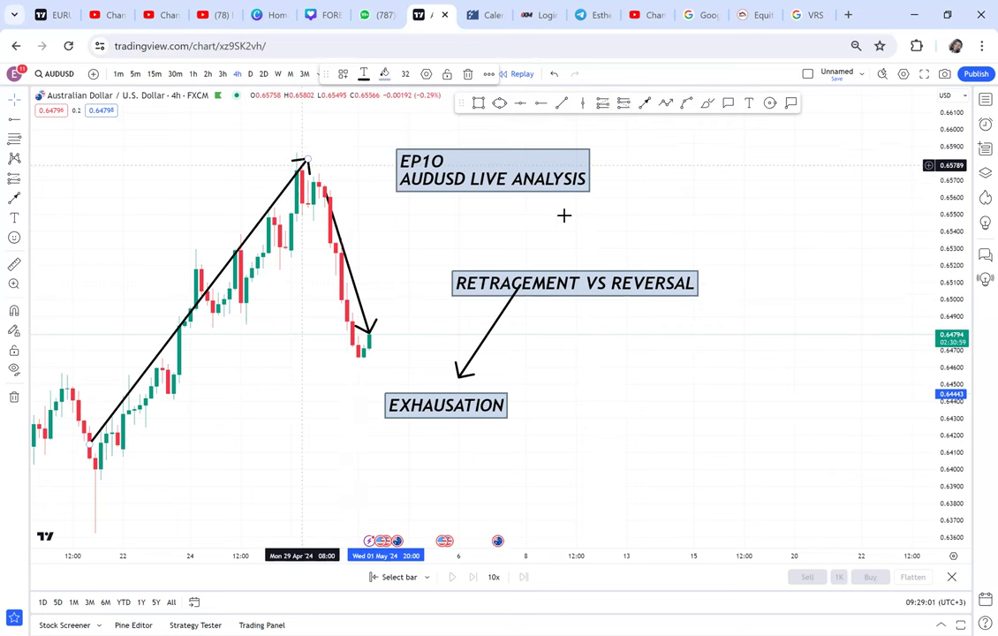
left_click(730, 103)
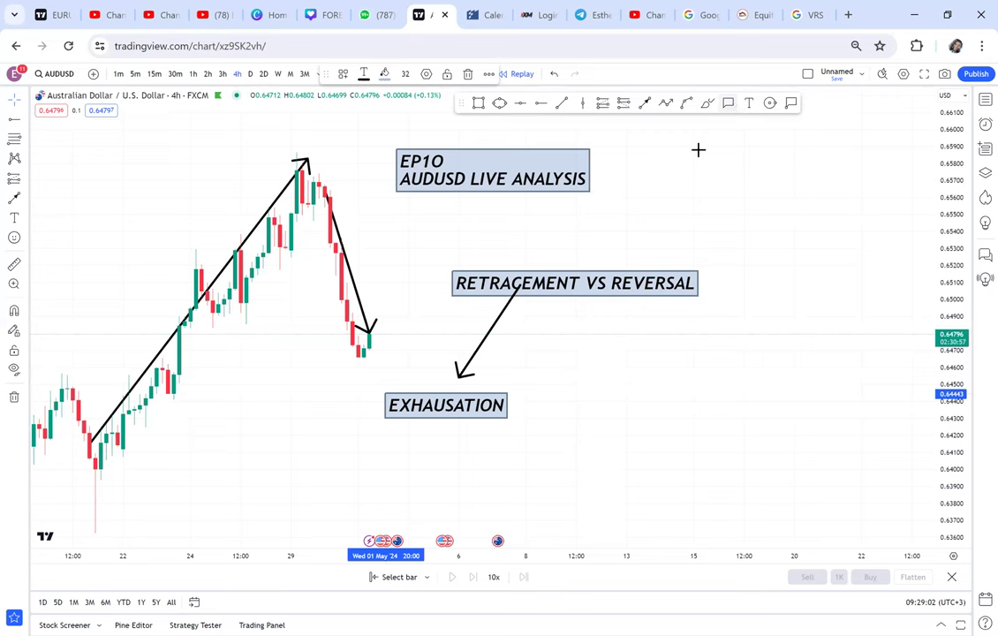
key("Delete")
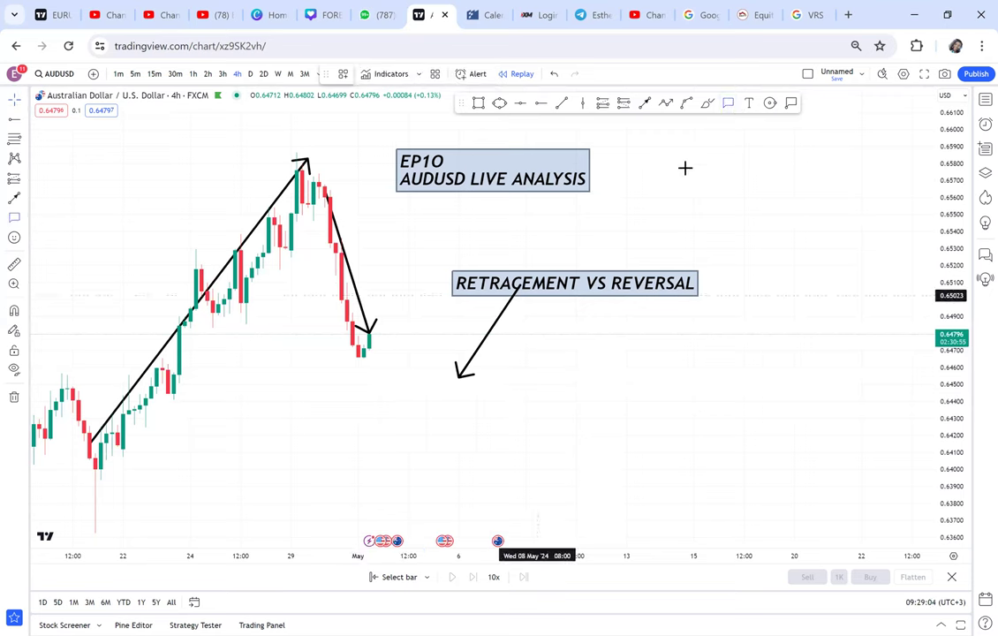
Add the text label "EXAUTION" just below the tip of the arrow coming from RETRACEMENT
left_click(750, 103)
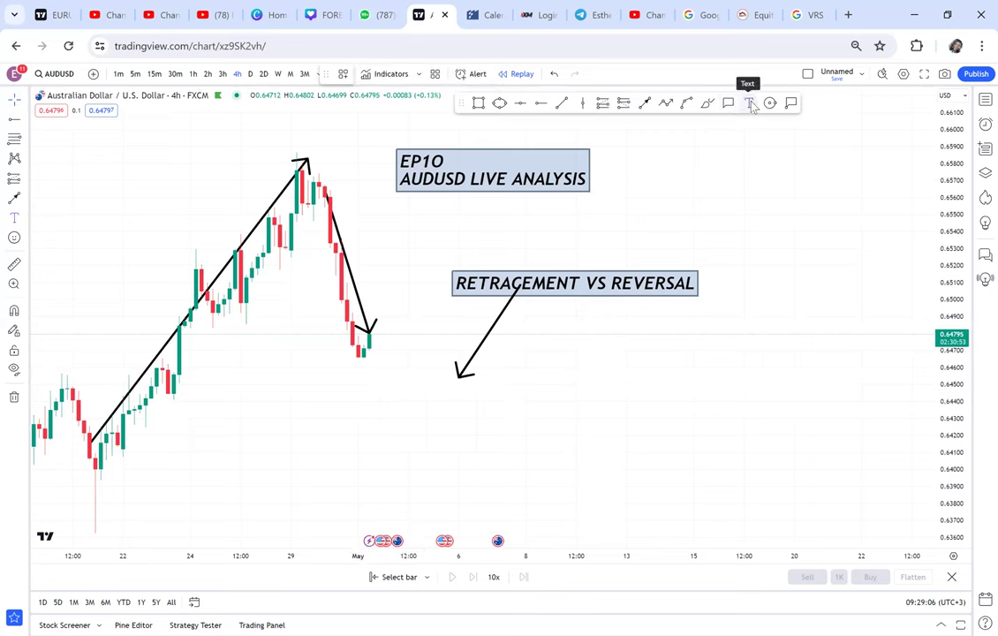
left_click(416, 399)
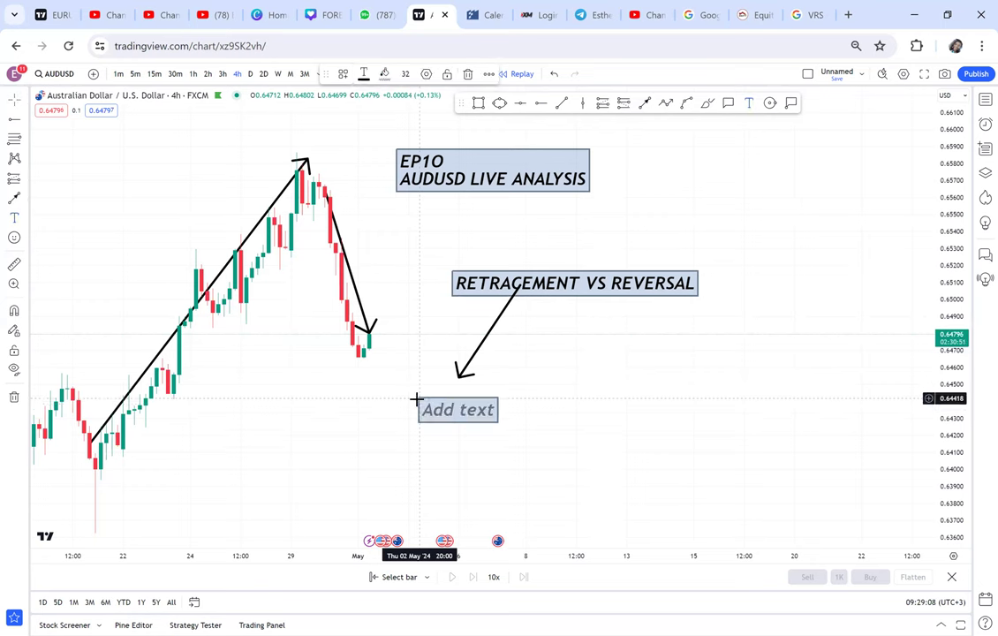
type("EX")
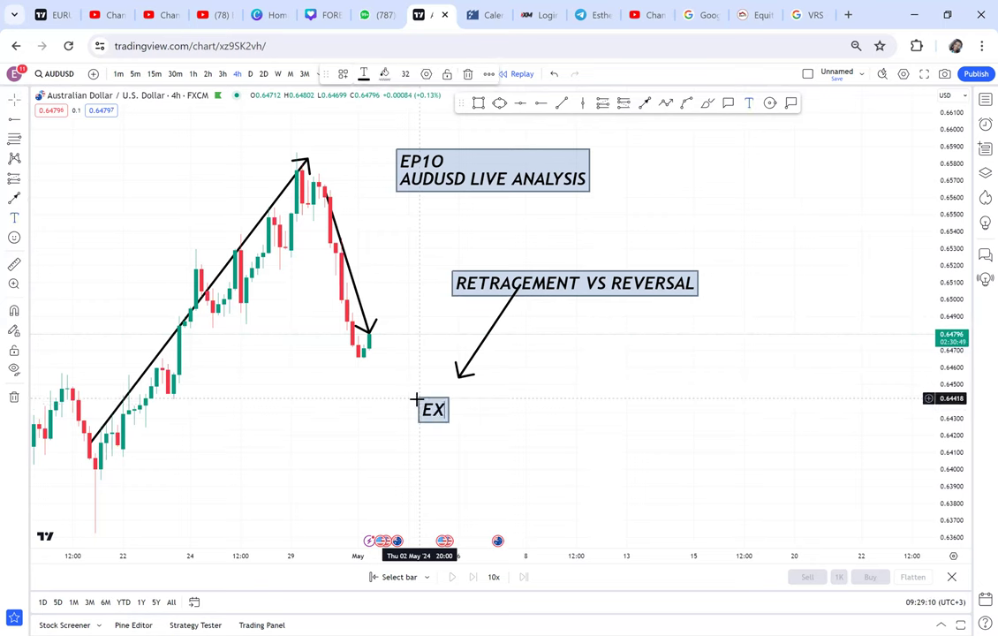
type("AUT")
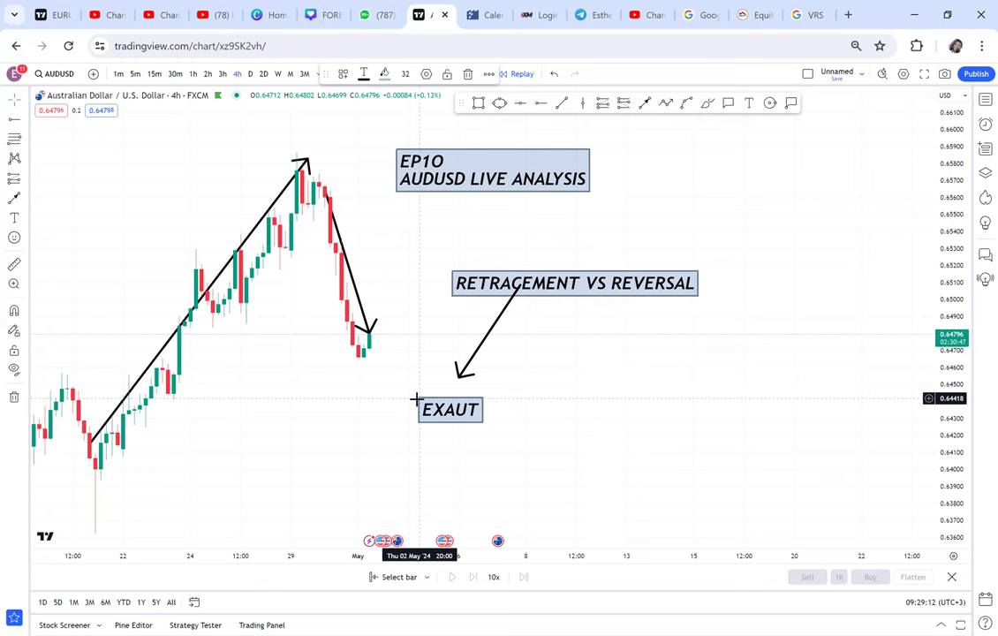
type("ION")
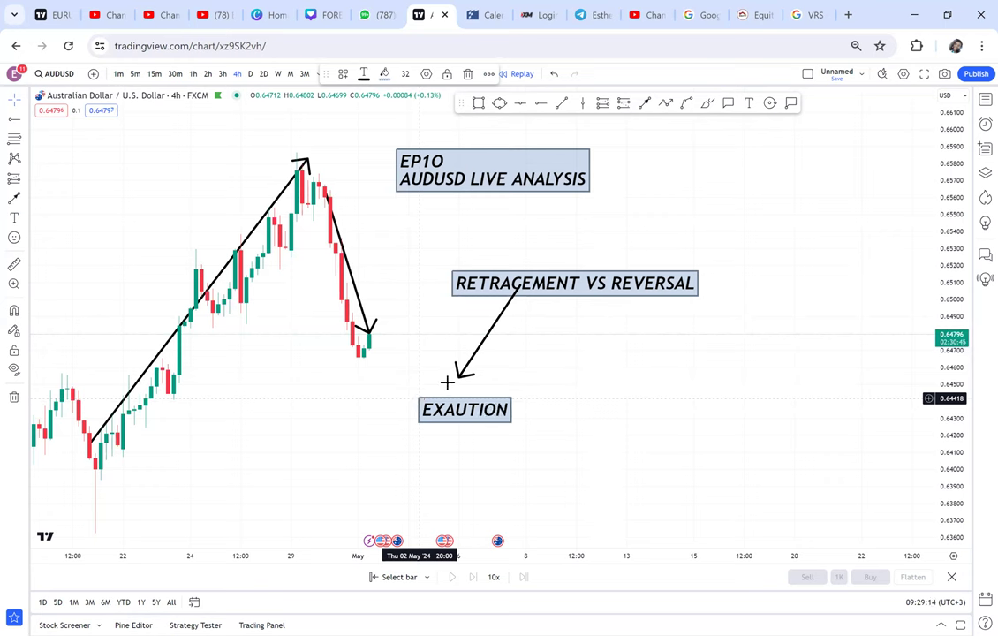
left_click(601, 364)
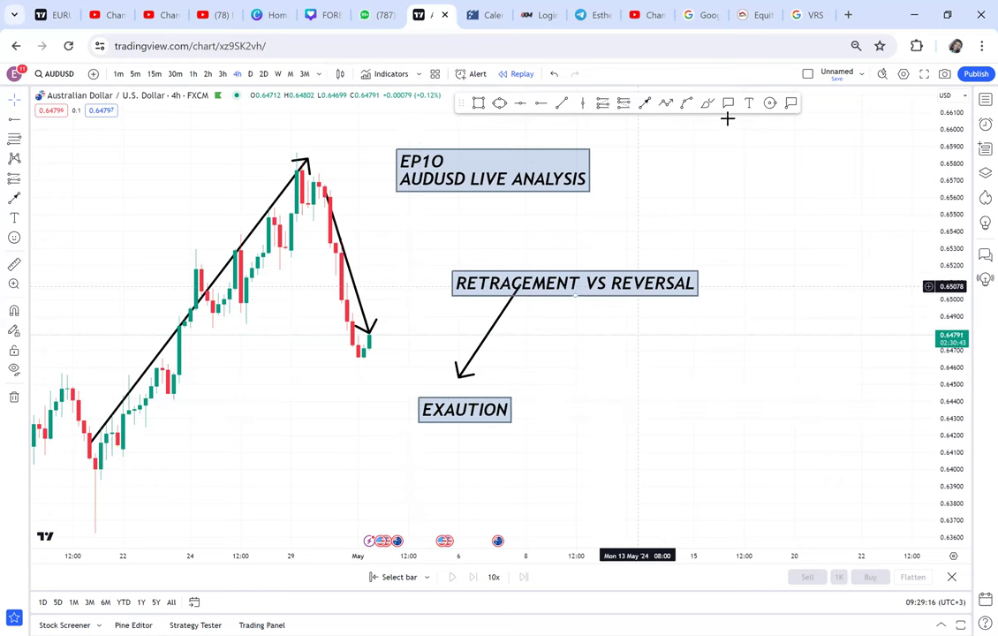
Add a callout pointing to the word REVERSAL with the text "CHANGE OF DIRECTION"
left_click(728, 104)
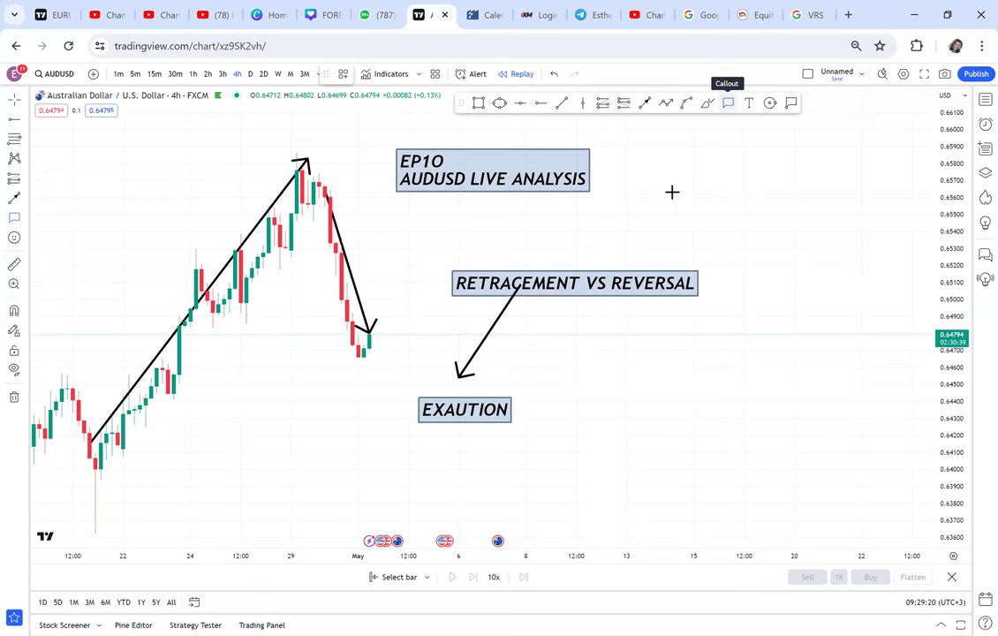
left_click(654, 368)
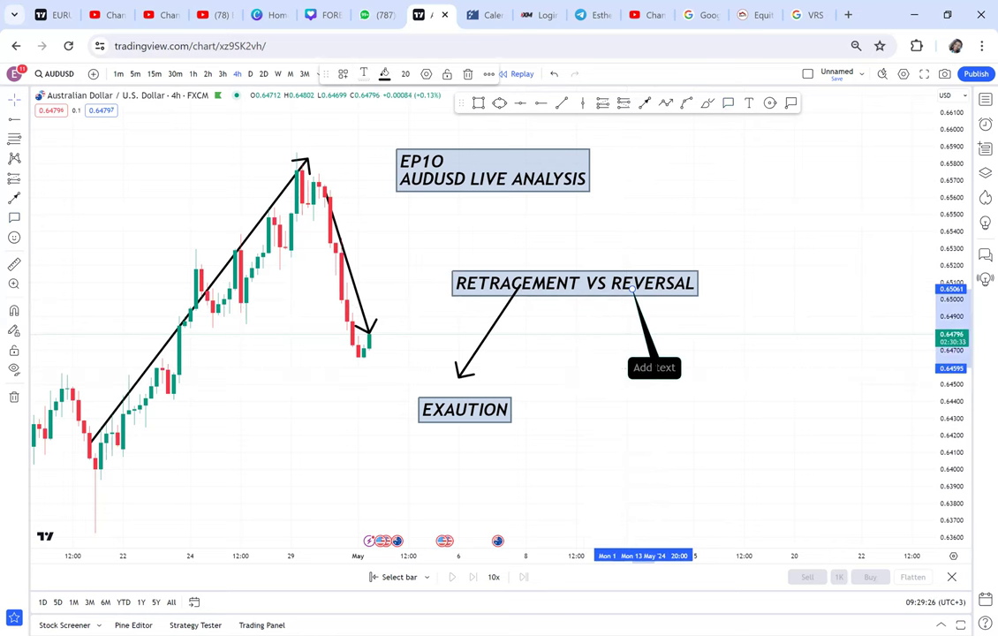
type("CHA")
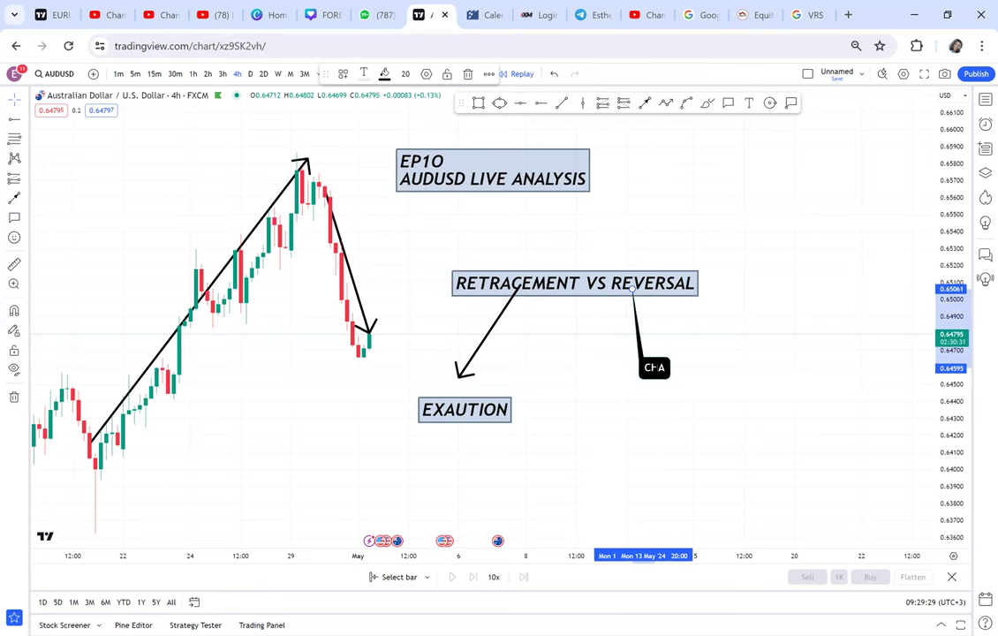
type("NGE O")
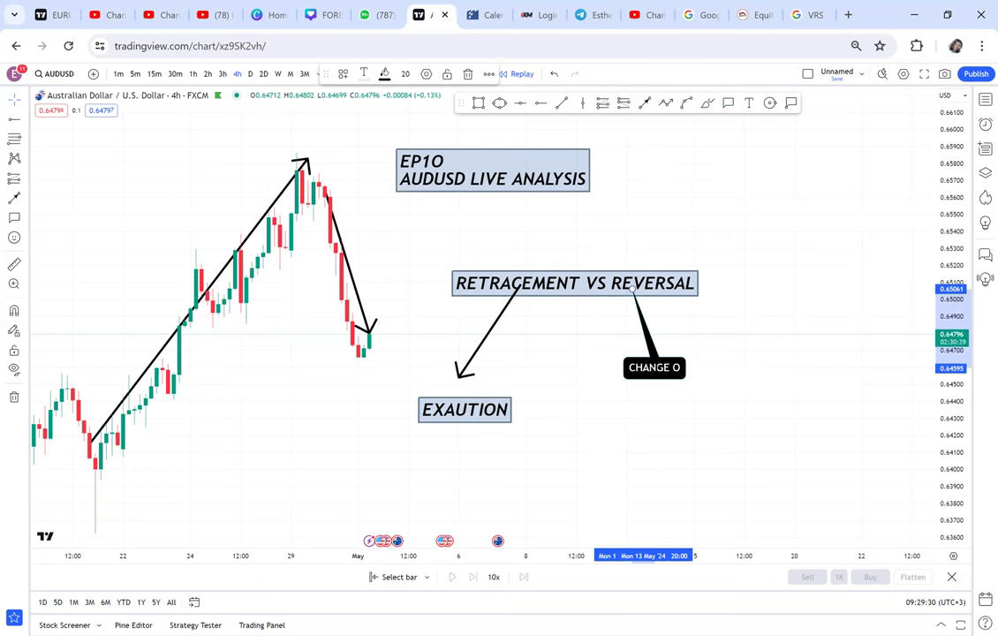
type("F DIRE")
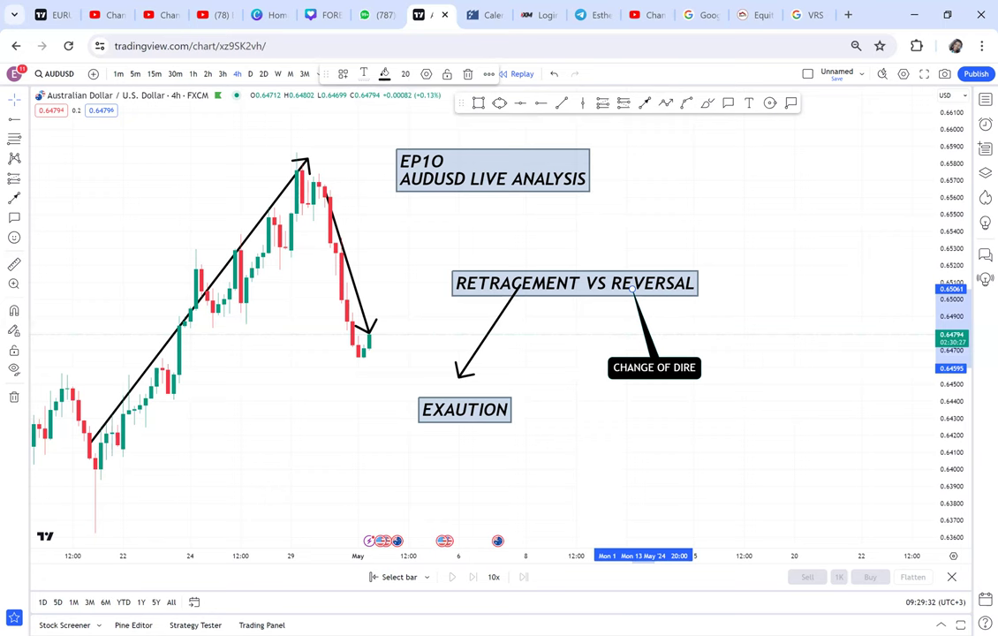
type("CT")
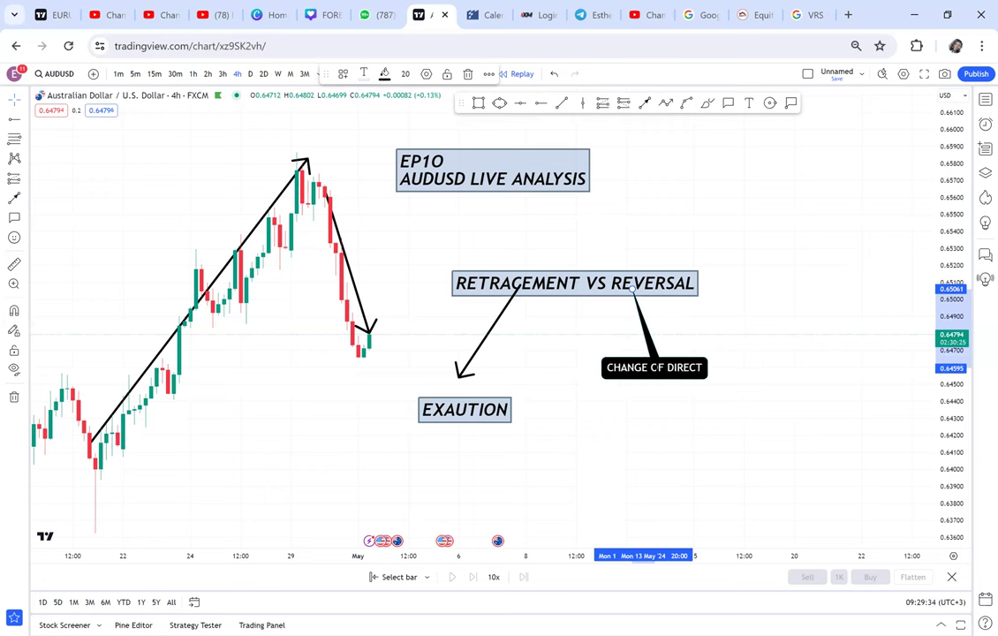
type("ION")
left_click(773, 339)
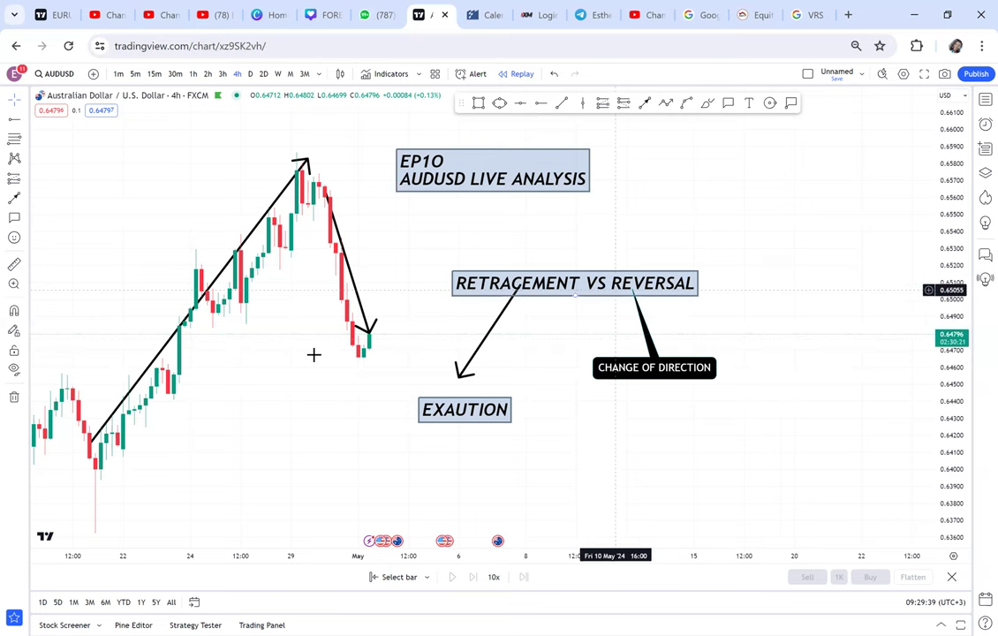
Delete the two arrows marking the rally and the decline on the candles
left_click_drag(548, 287, 630, 290)
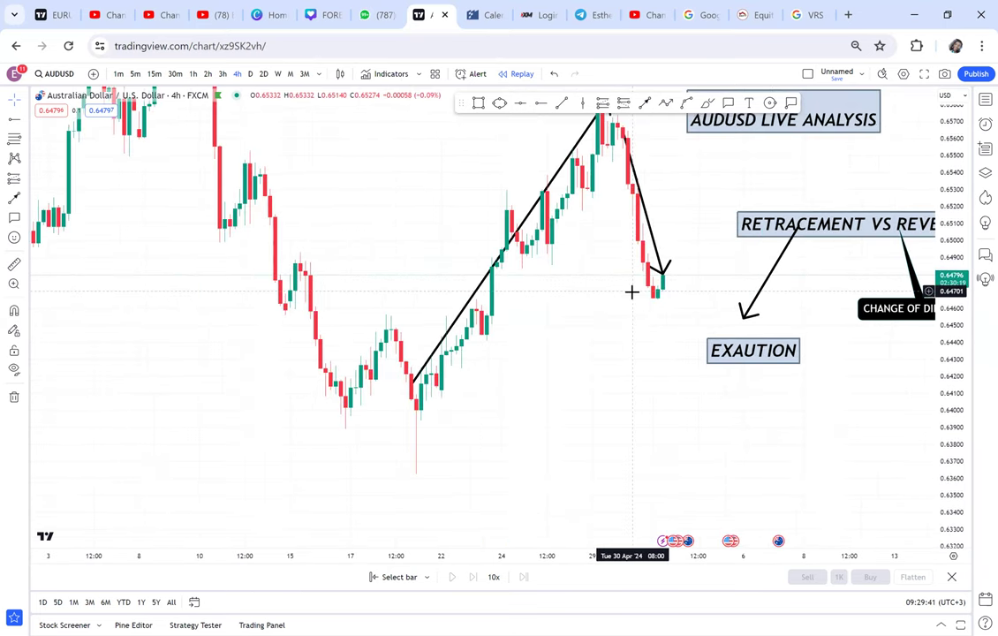
scroll(494, 388, "down", 1)
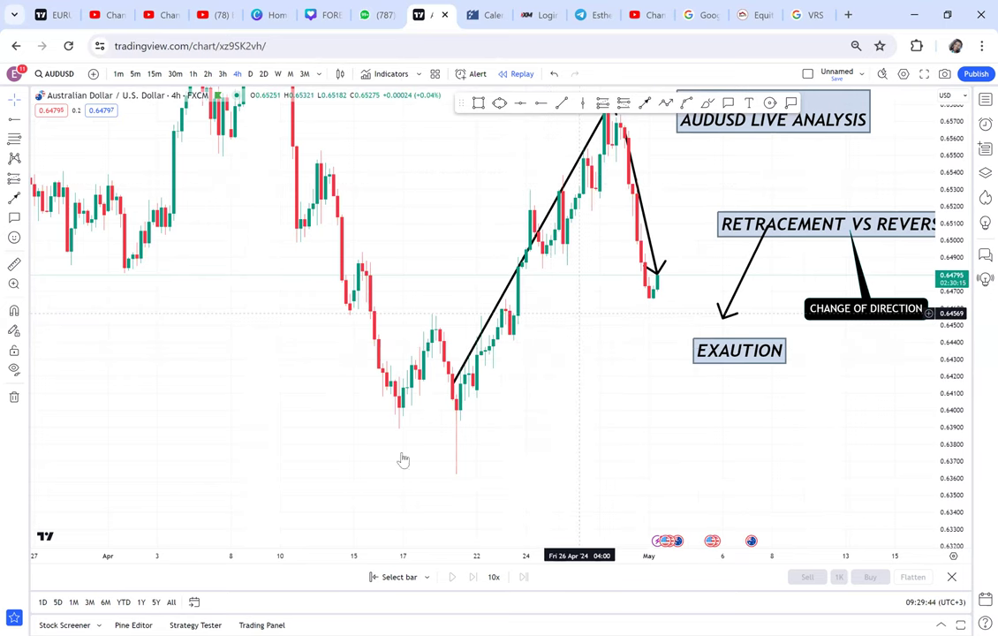
left_click_drag(481, 353, 401, 439)
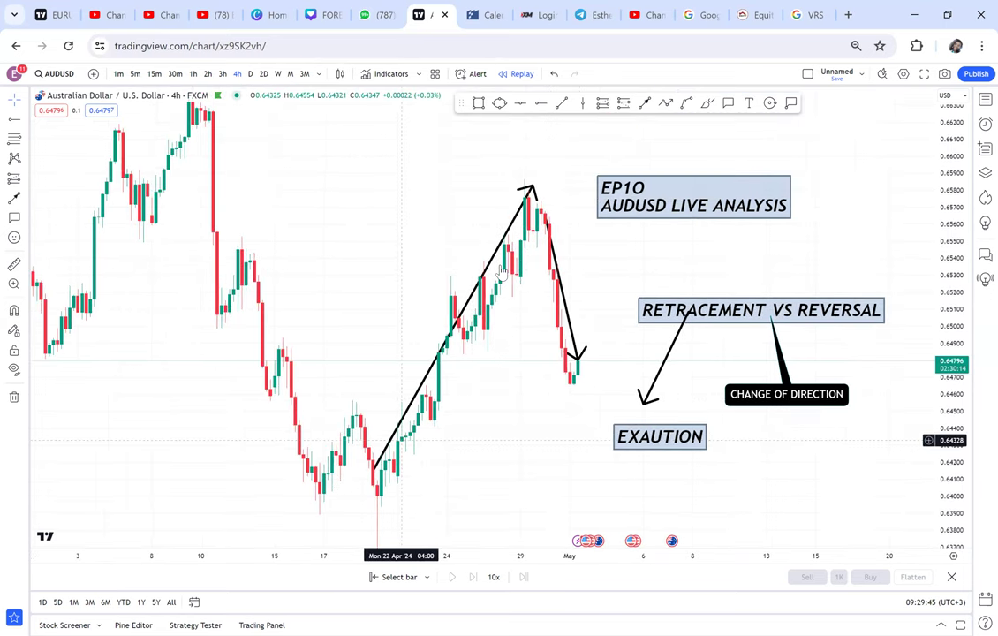
left_click(533, 188)
key("Delete")
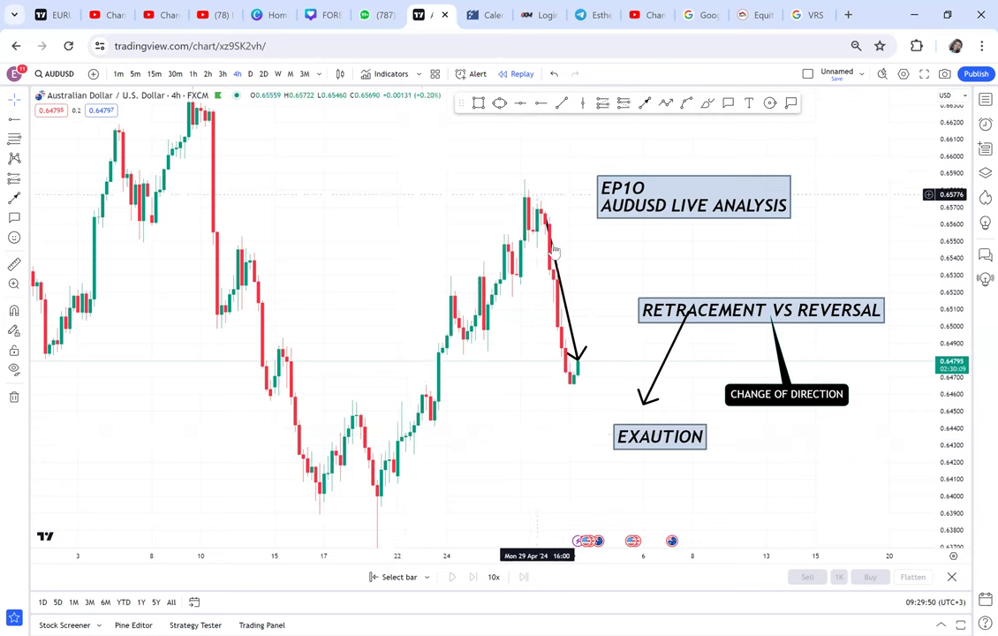
key("Delete")
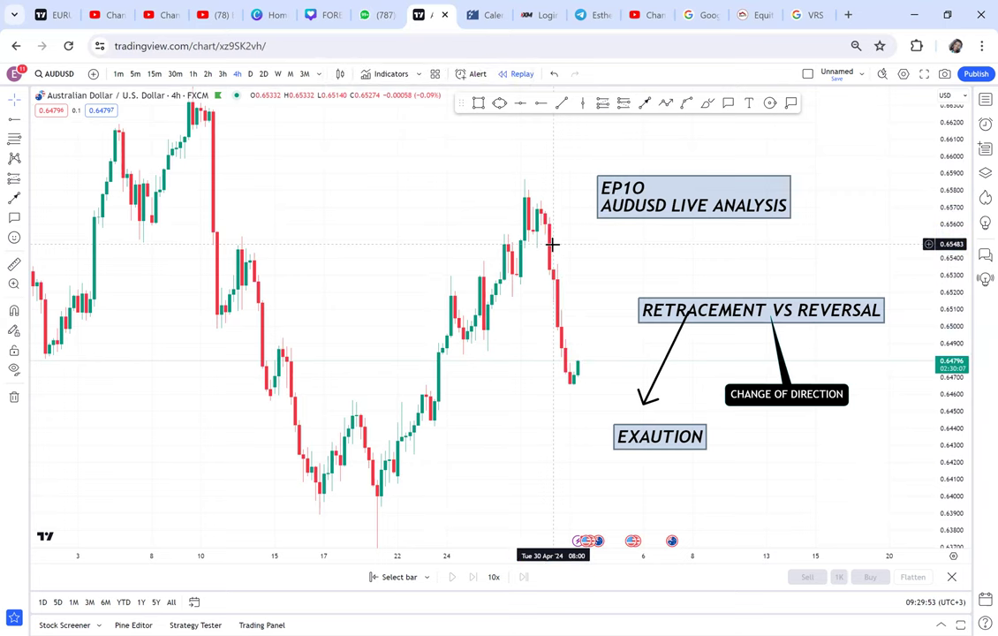
Examine the longer AUDUSD 4-hour price history back to late 2023 on a compressed price scale
scroll(449, 222, "down", 2)
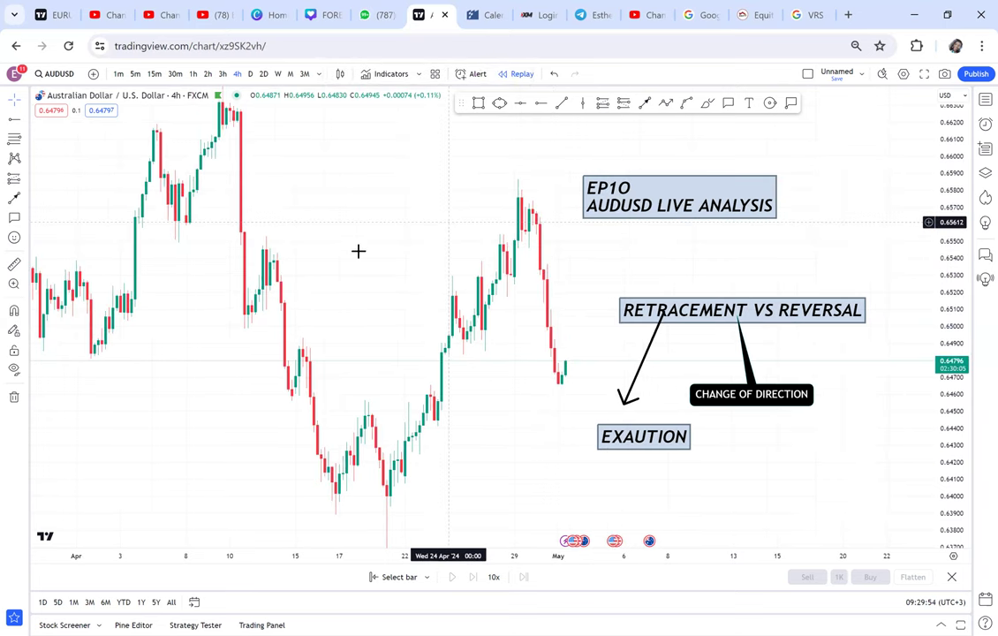
scroll(436, 261, "down", 1)
scroll(534, 274, "down", 2)
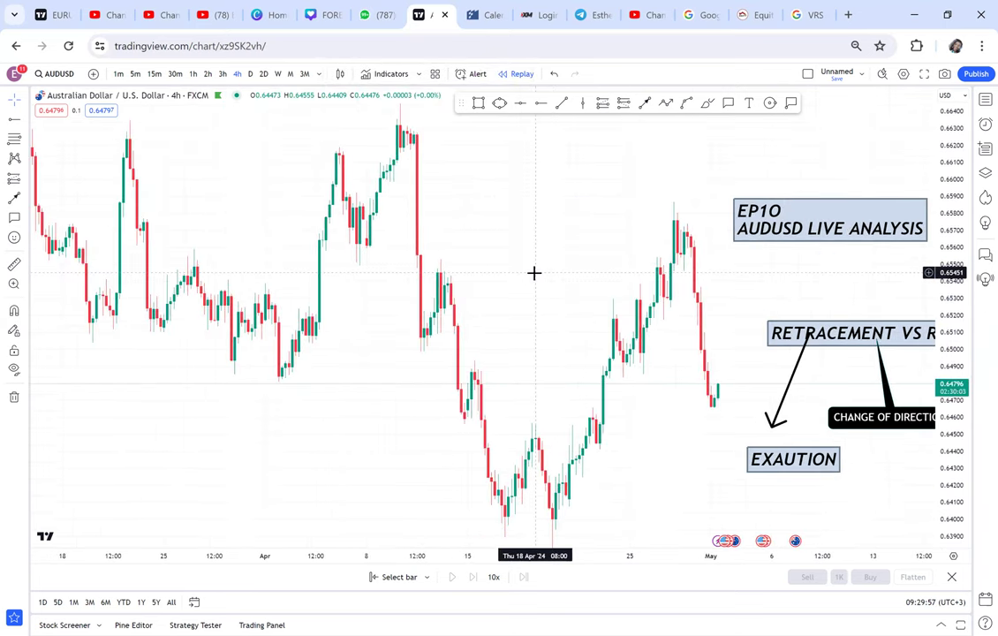
scroll(533, 273, "down", 1)
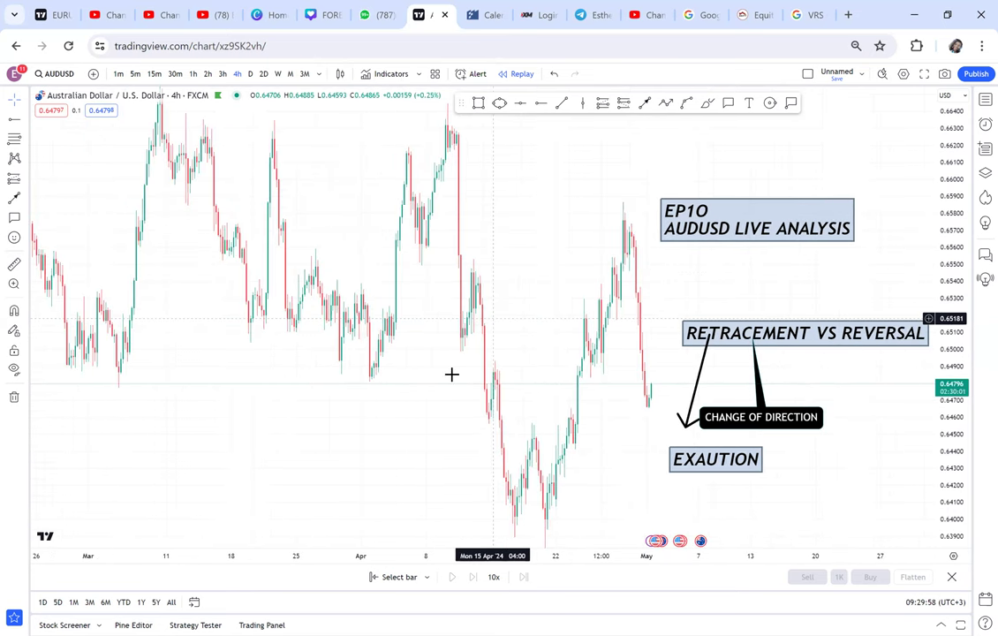
right_click(451, 375)
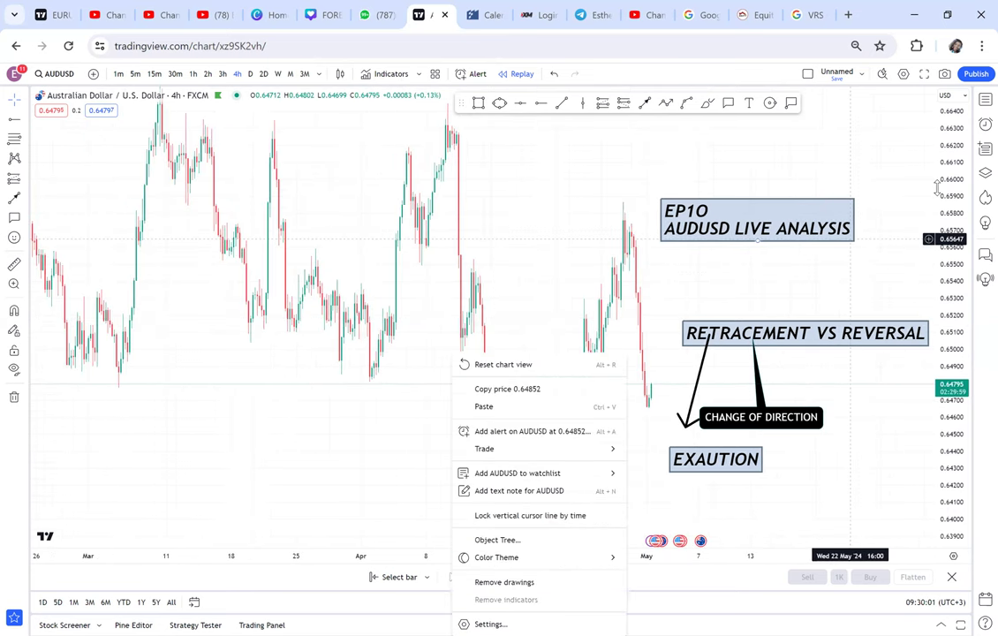
left_click_drag(936, 187, 914, 388)
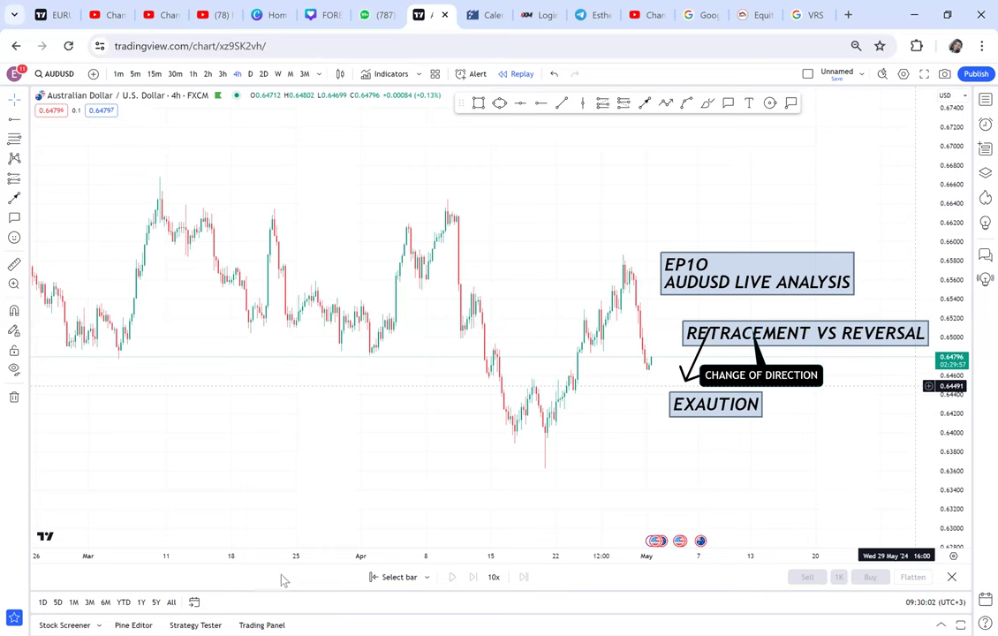
scroll(548, 490, "down", 1)
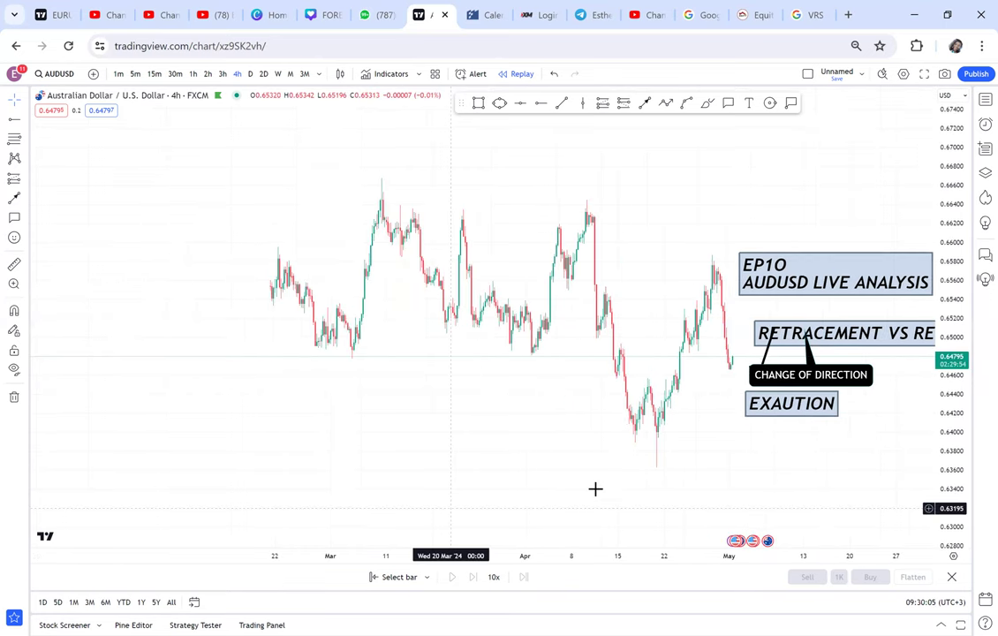
scroll(530, 459, "down", 1)
left_click_drag(501, 446, 380, 457)
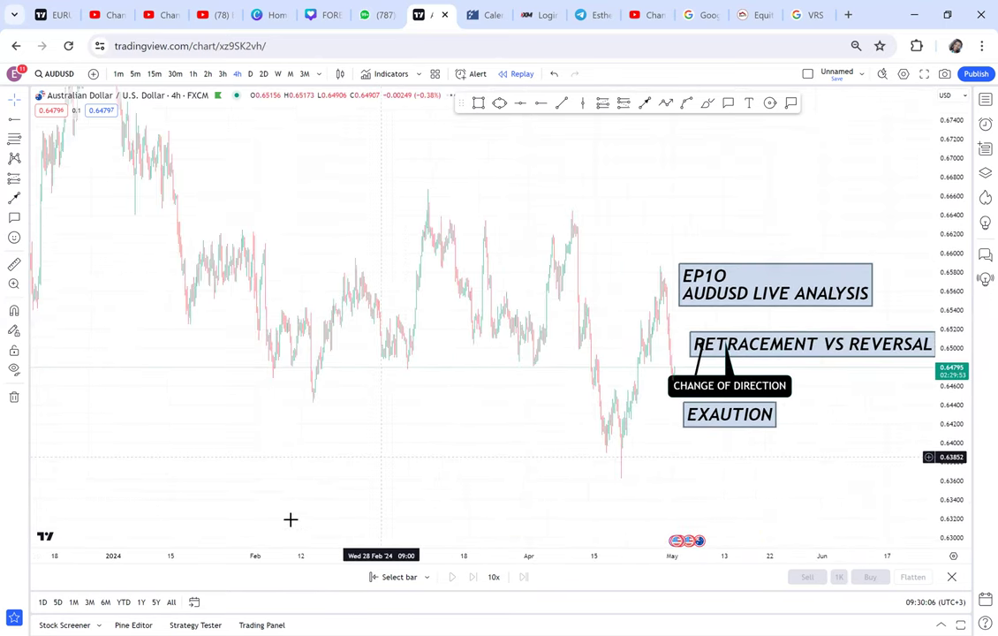
scroll(290, 516, "down", 1)
scroll(474, 494, "down", 1)
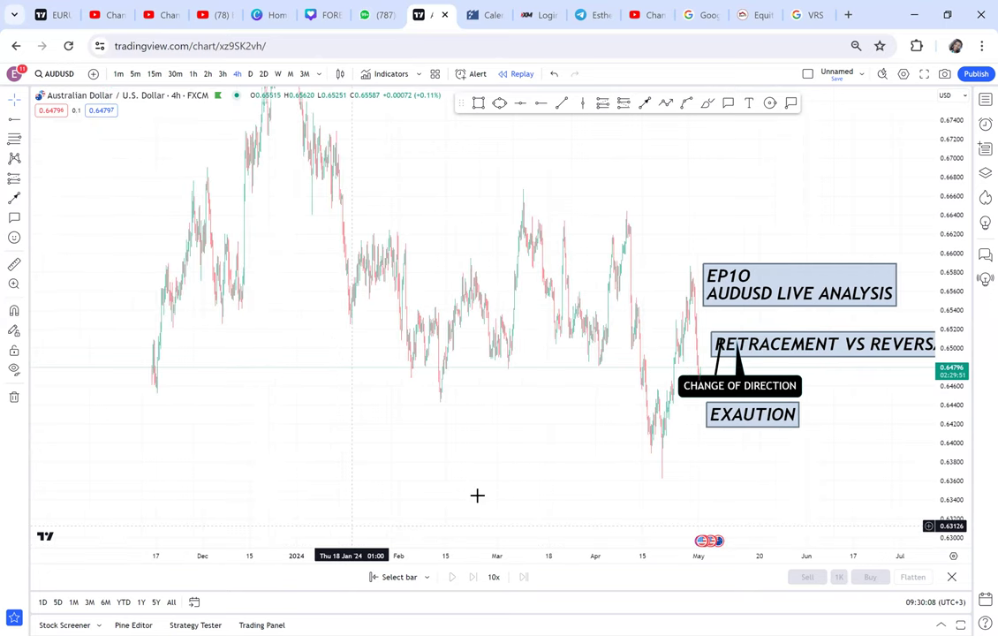
Draw a horizontal ray at about 0.687 along the late-December 2023 peak, starting from 5 December 2023
scroll(597, 398, "down", 1)
left_click_drag(483, 414, 472, 452)
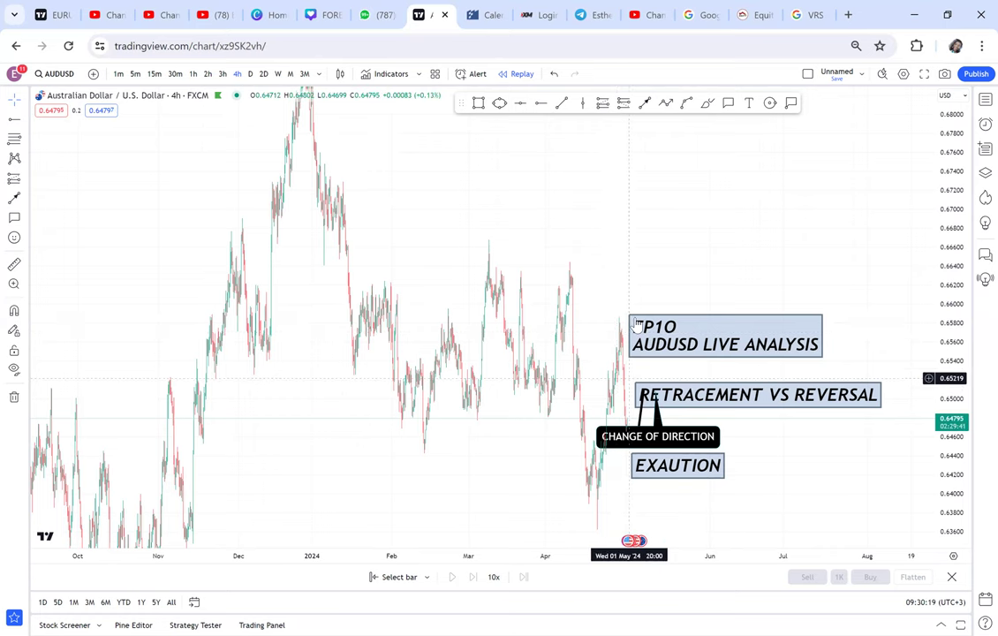
mouse_move(478, 152)
left_mouse_down()
mouse_move(484, 261)
mouse_move(482, 245)
left_mouse_up()
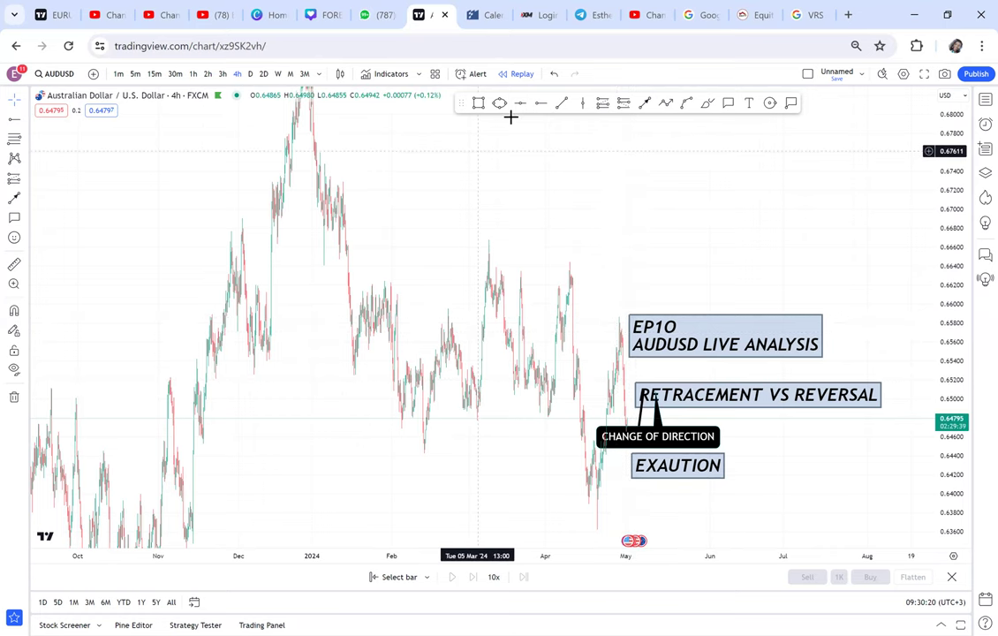
left_click(250, 139)
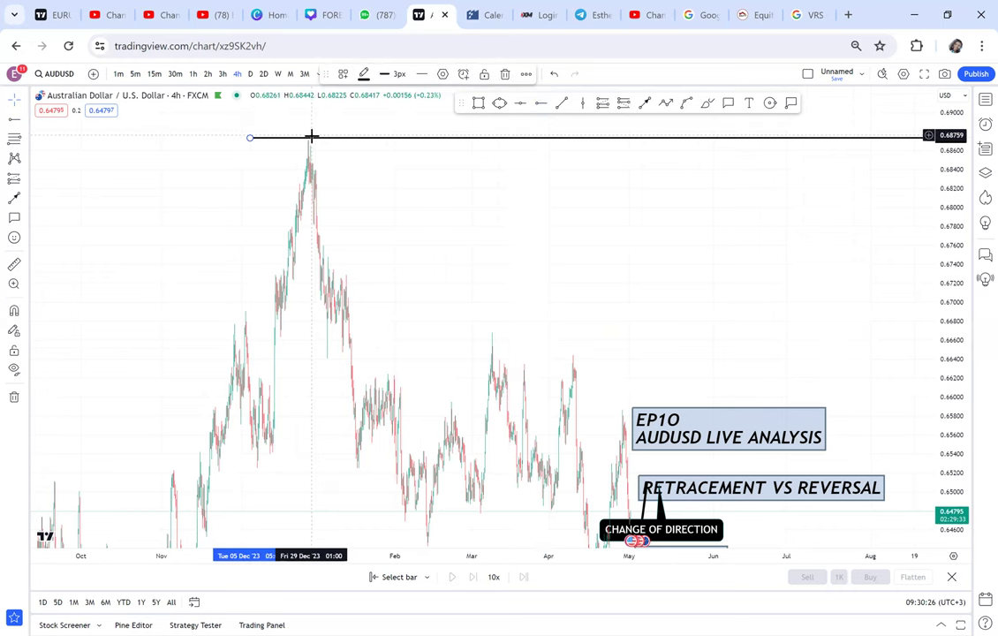
Draw an ellipse around the late-April rally, from about 0.64100 on 18 April to about 0.65841 at the high
left_click_drag(319, 293, 265, 119)
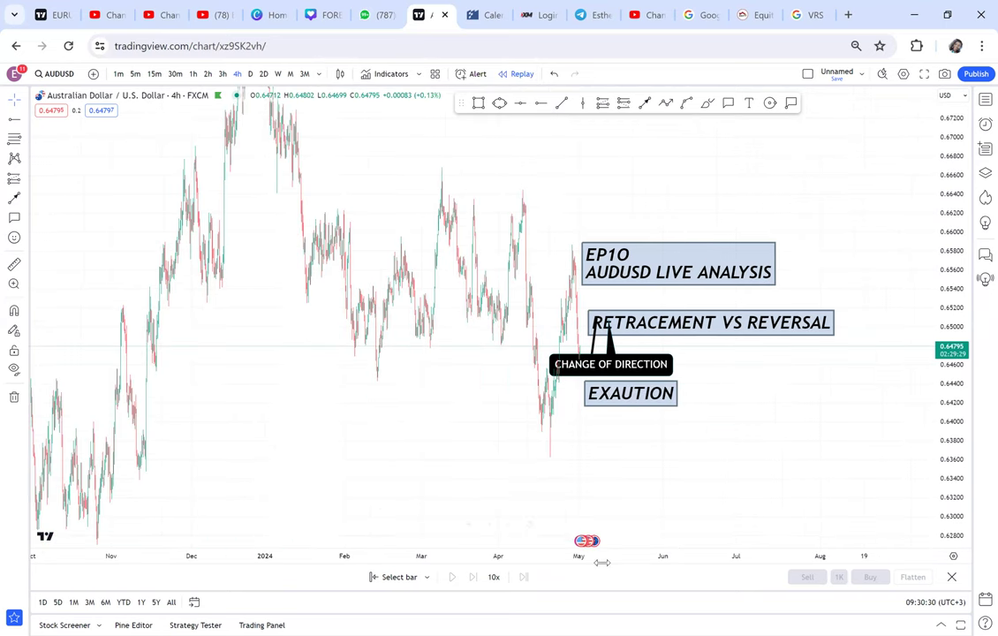
scroll(334, 529, "right", 3)
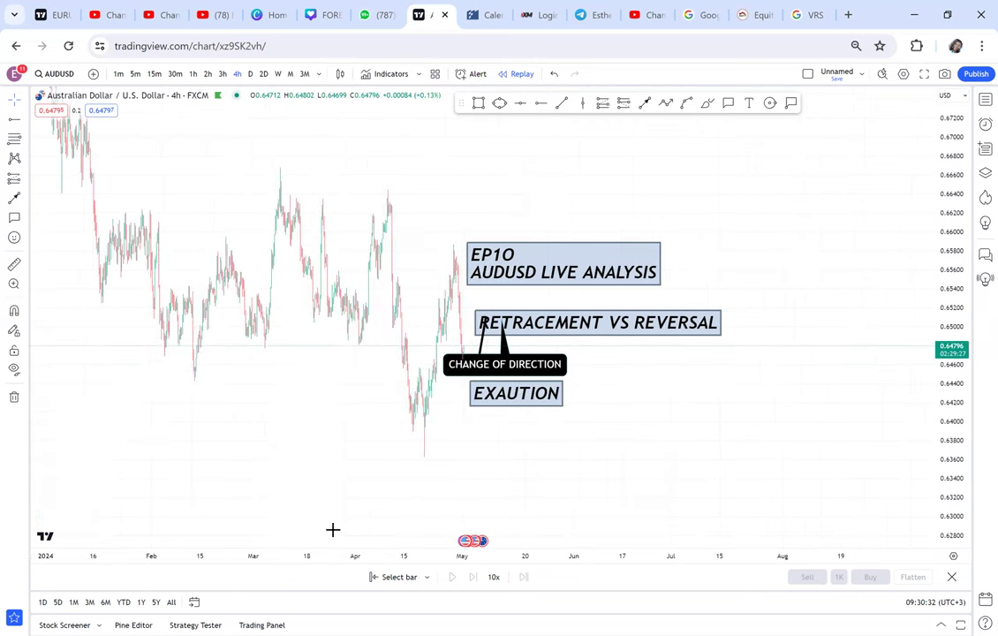
scroll(575, 385, "left", 1)
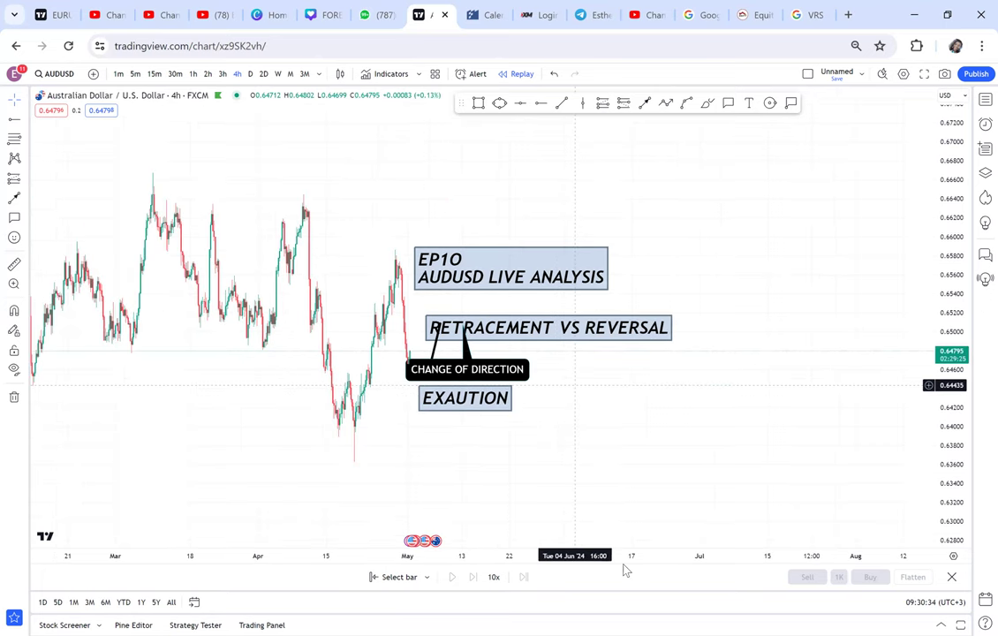
scroll(431, 495, "right", 1)
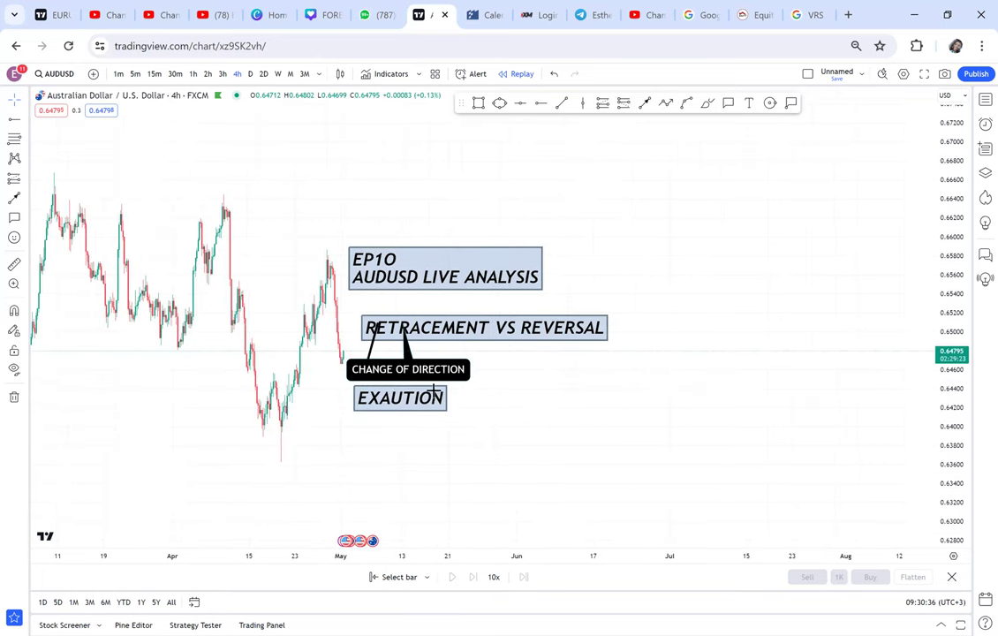
scroll(685, 393, "right", 3)
scroll(501, 115, "left", 3)
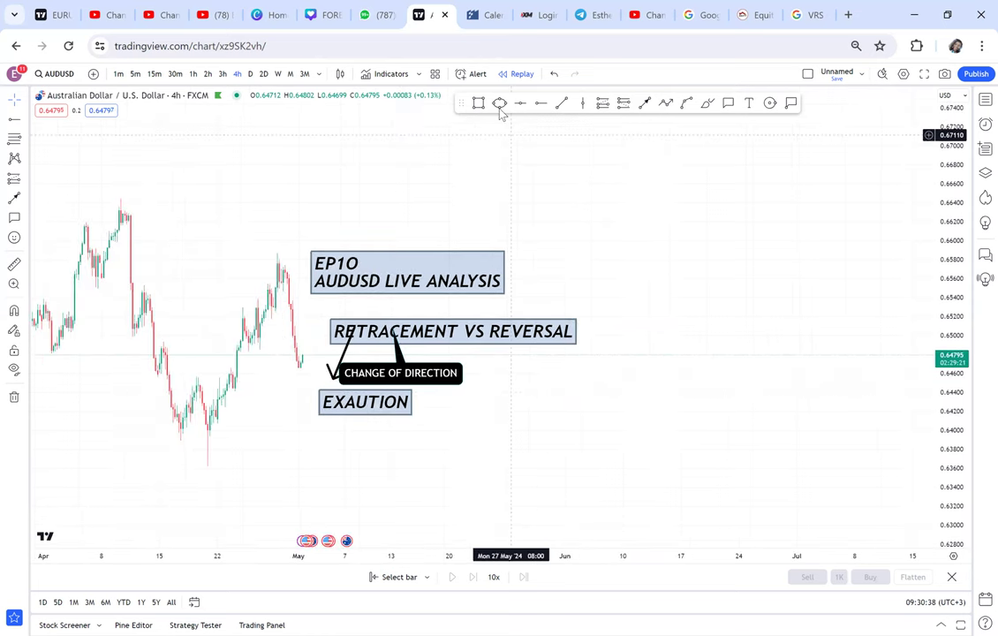
left_click(500, 104)
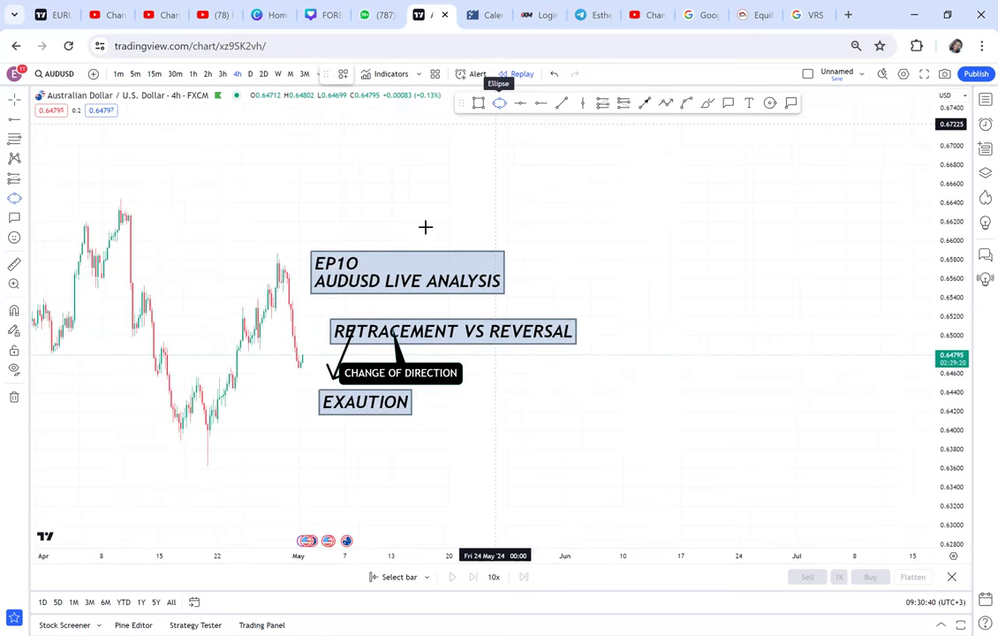
left_click(286, 256)
left_click(305, 272)
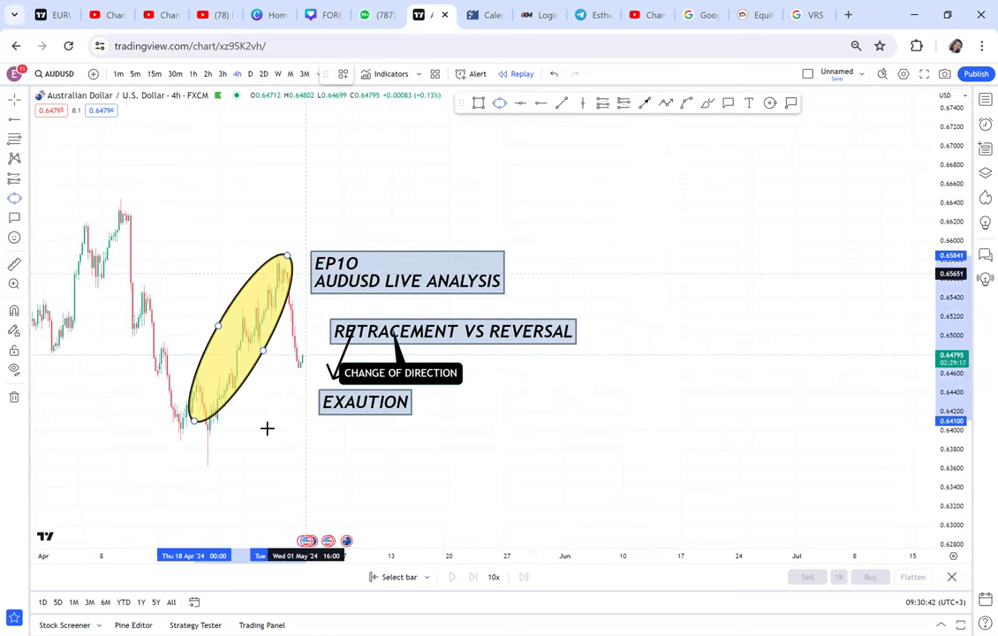
left_click(496, 422)
Delete the yellow ellipse around the late-April rally
scroll(498, 422, "left", 5)
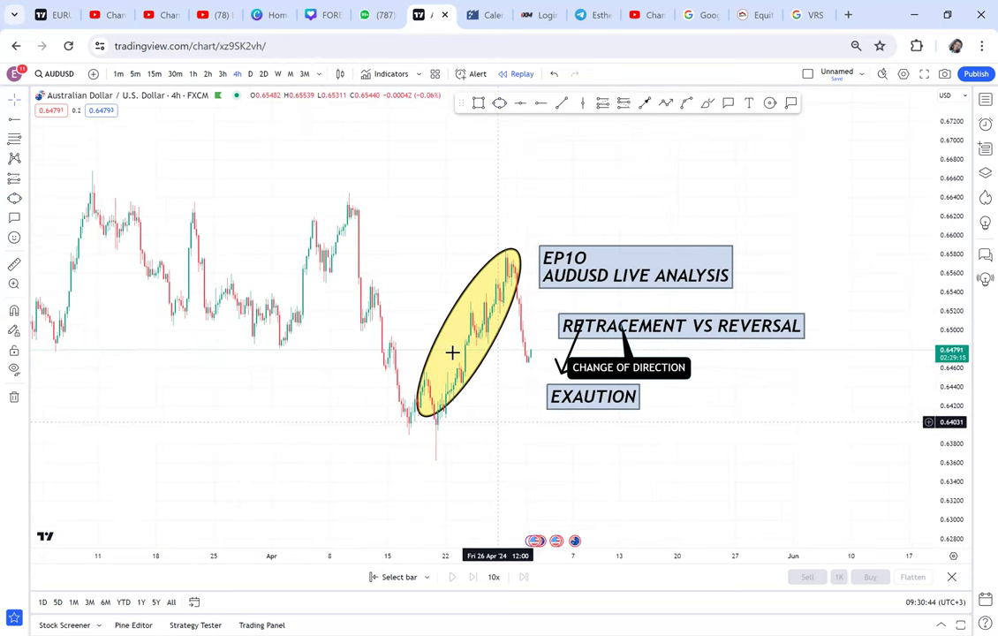
left_click_drag(498, 334, 390, 324)
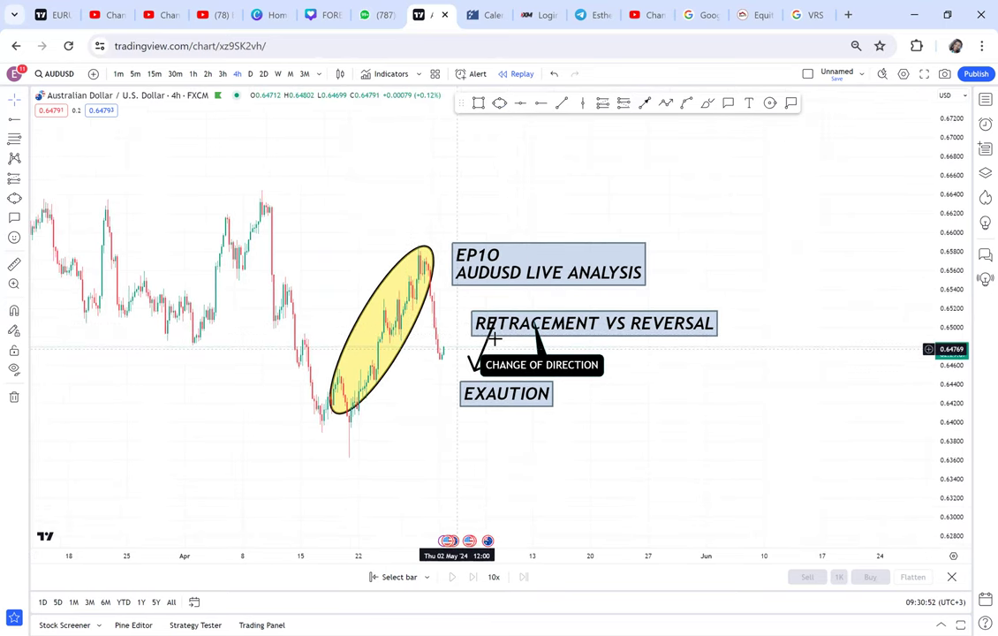
scroll(495, 337, "up", 1)
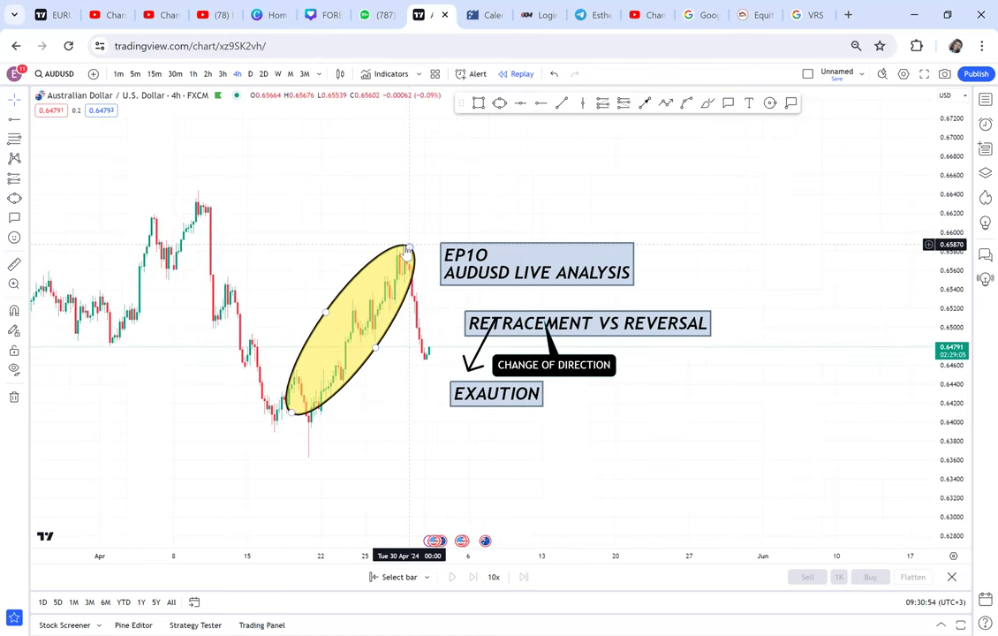
left_click(407, 251)
key("Delete")
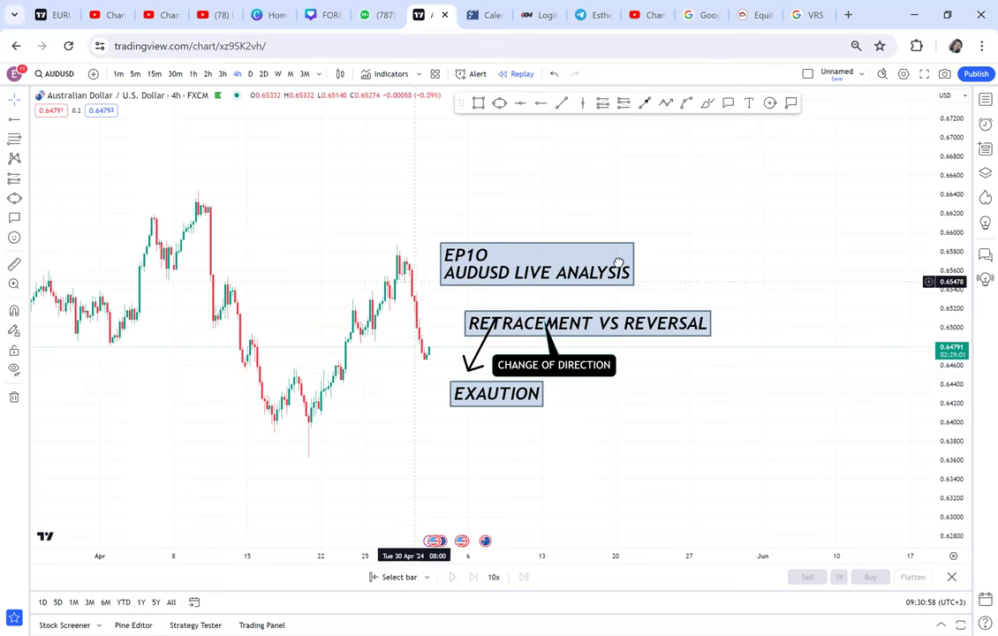
Move the AUDUSD LIVE ANALYSIS label further from the candles and draw an arrow from the latest candle up to about 0.66614
left_click_drag(486, 280, 657, 263)
left_click(645, 103)
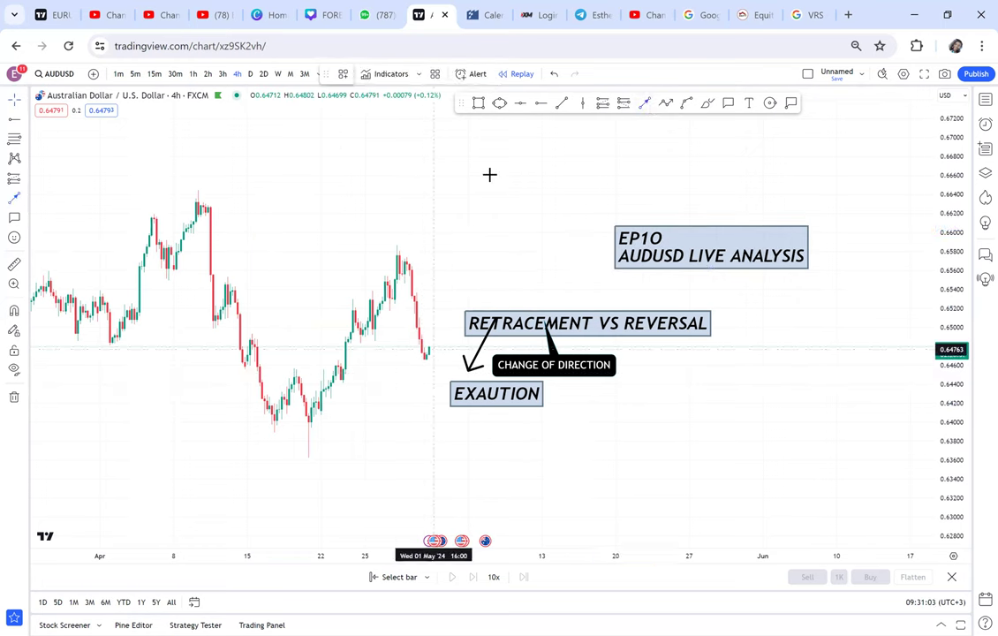
left_click_drag(432, 351, 490, 175)
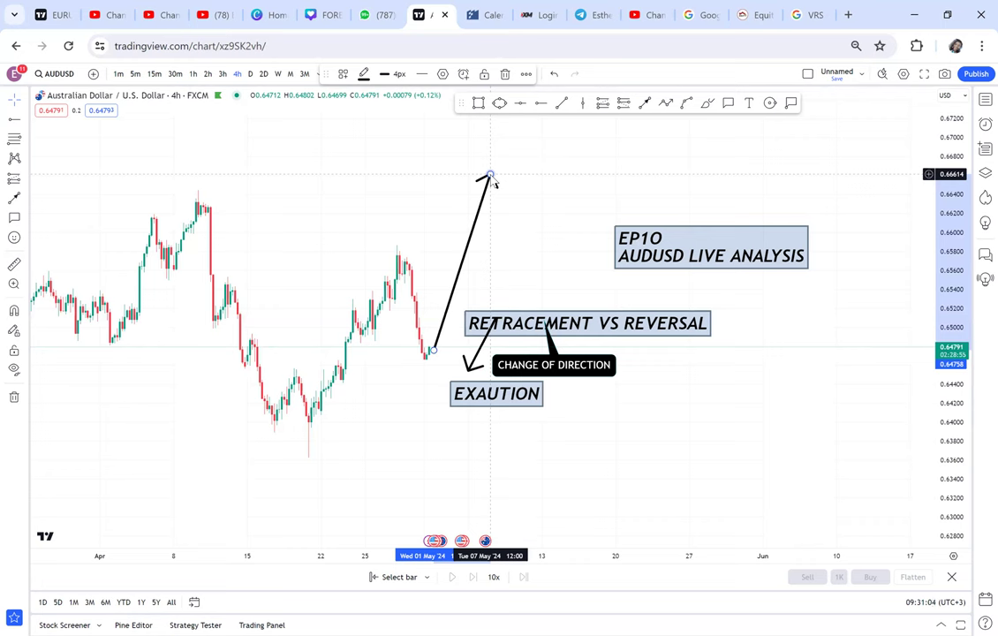
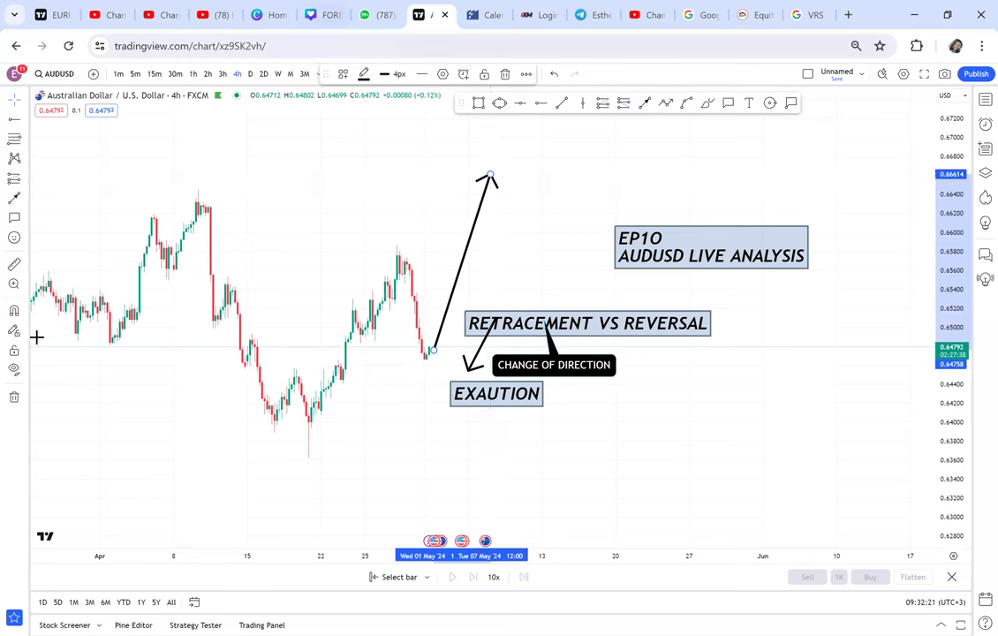
Remove all drawings from the AUDUSD chart and switch it to the daily timeframe, with the late-December 2023 peak in view
left_click(62, 394)
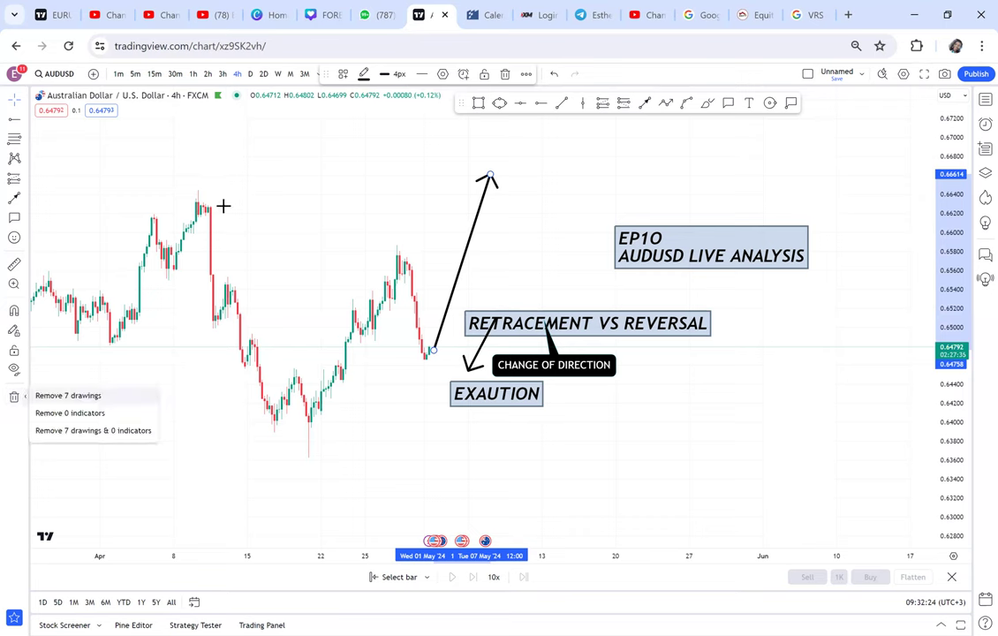
left_click(251, 75)
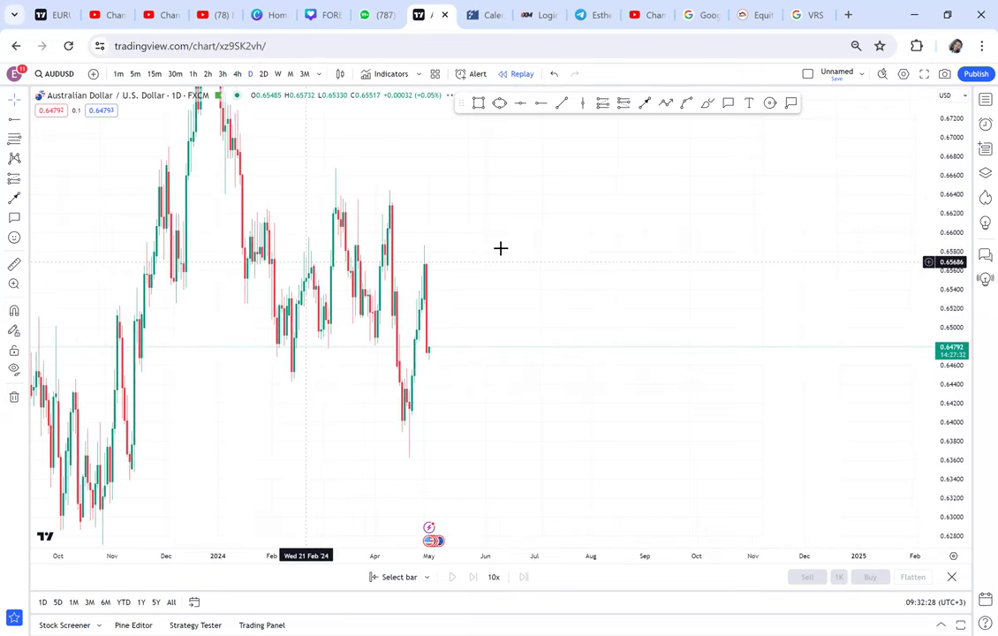
left_click_drag(507, 249, 661, 265)
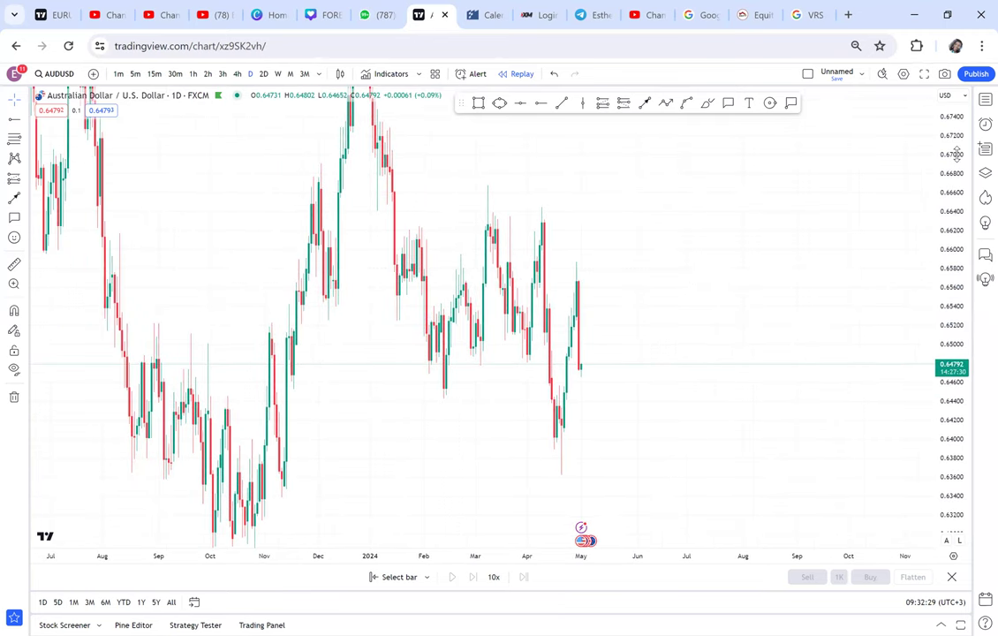
left_click_drag(956, 154, 889, 290)
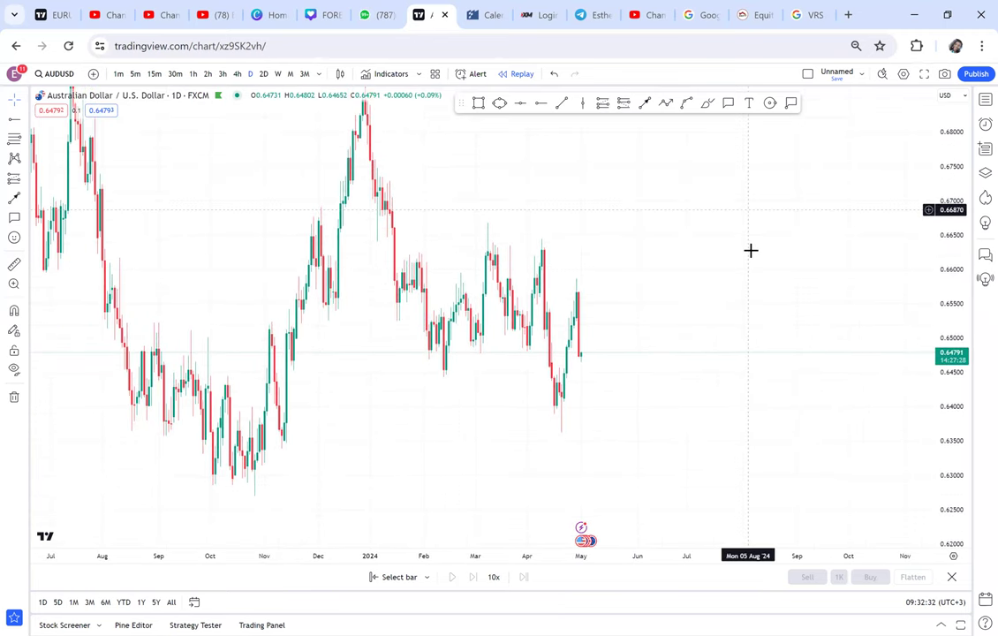
left_click_drag(748, 215, 751, 250)
scroll(751, 250, "up", 1)
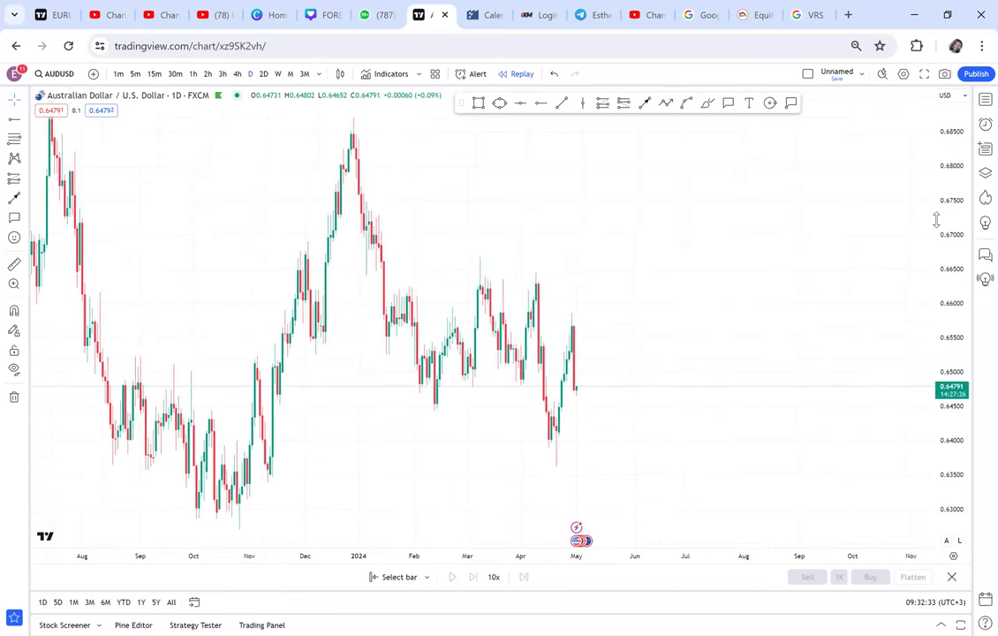
left_click_drag(936, 219, 936, 264)
left_click_drag(763, 203, 767, 218)
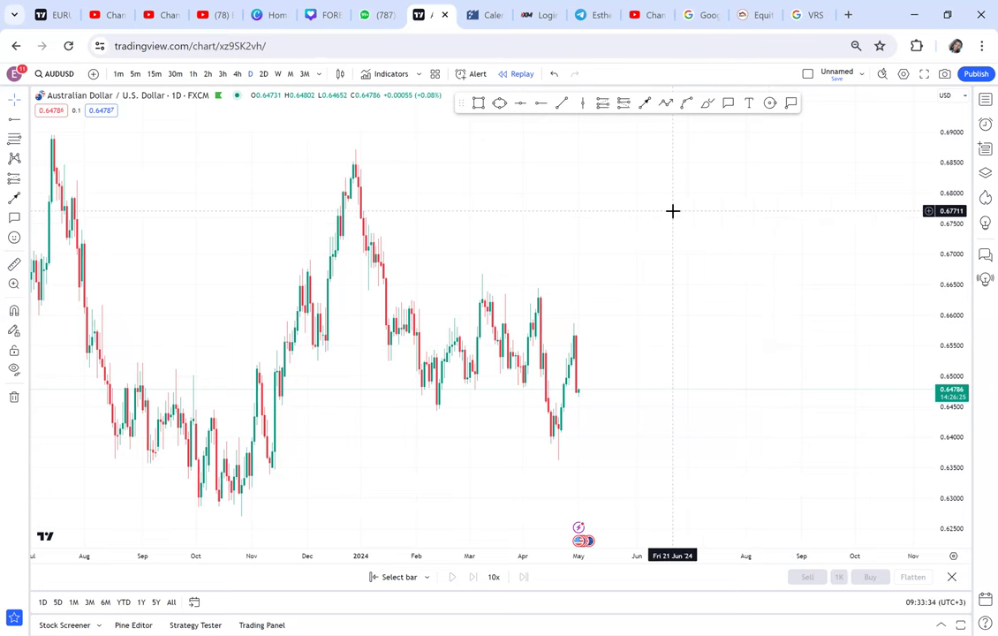
Draw a path through the decline's swing highs and lows, from about 0.68598 on 28 December 2023 to about 0.63489 on 19 April 2024
scroll(673, 217, "down", 2)
left_click_drag(671, 217, 669, 213)
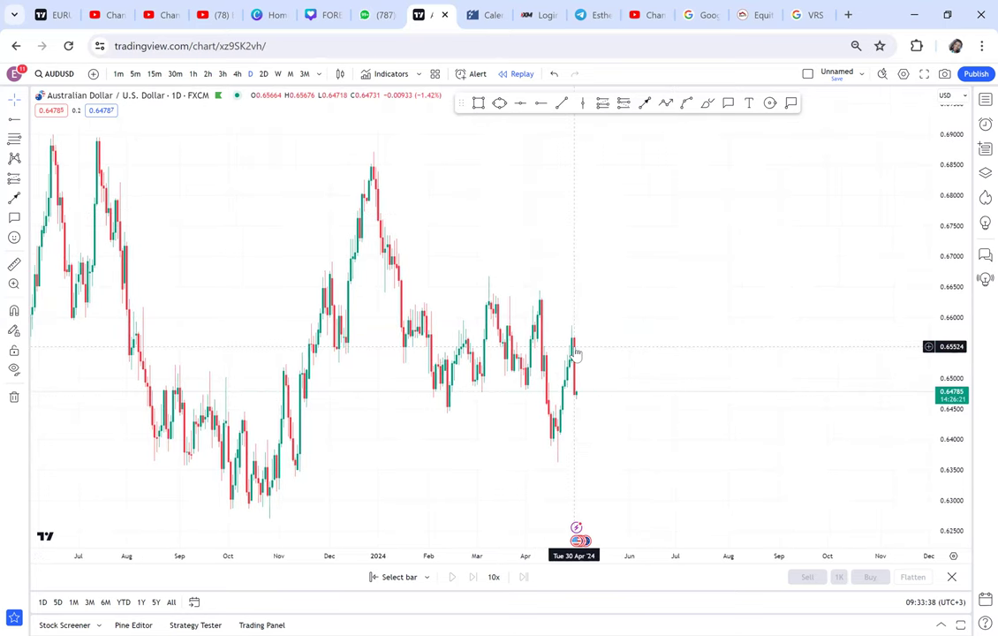
scroll(574, 351, "up", 3)
scroll(576, 353, "up", 2)
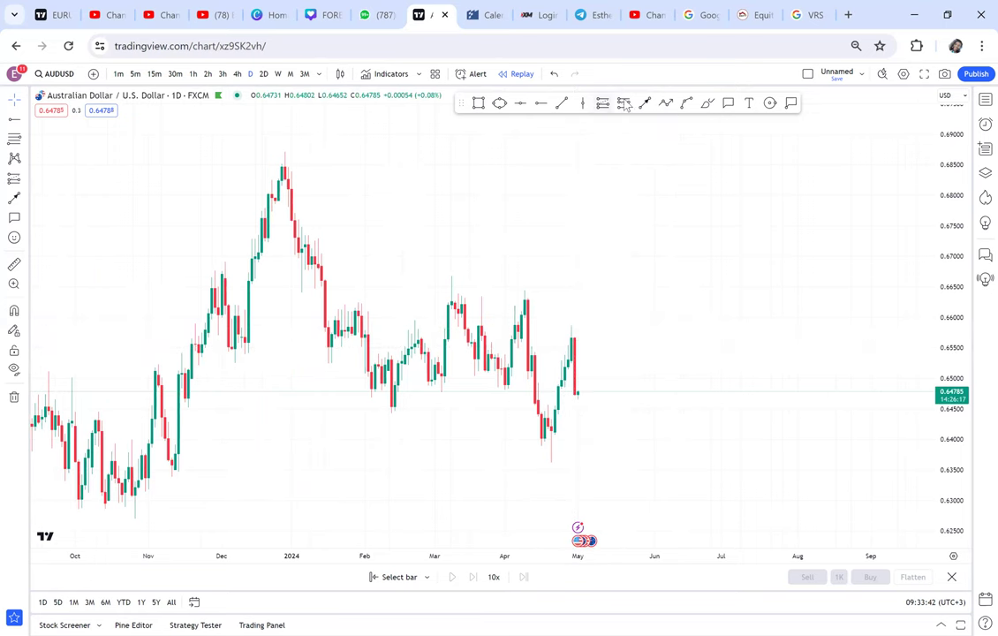
scroll(575, 237, "up", 2)
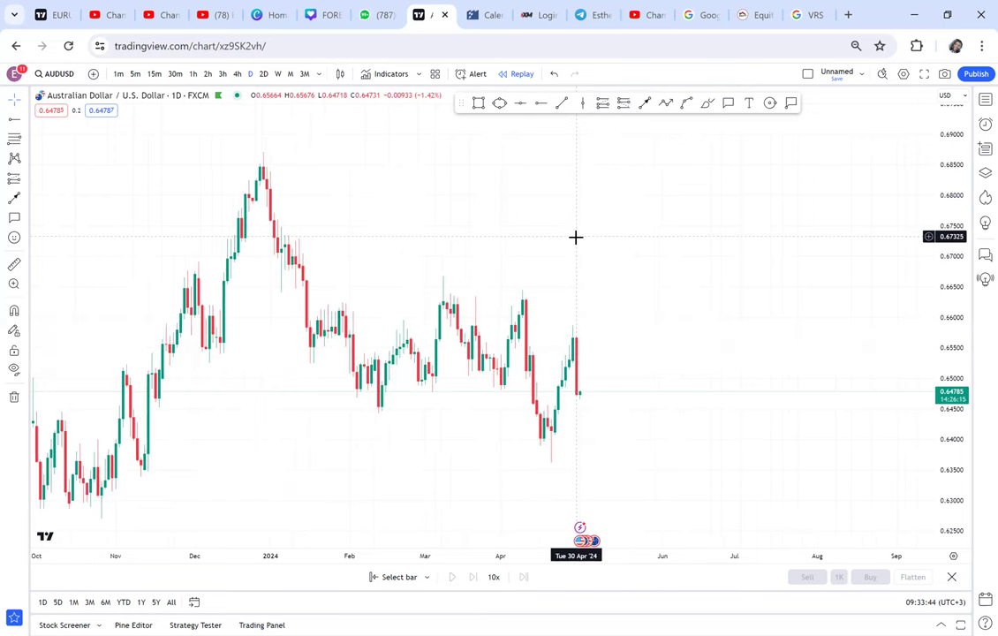
left_click(665, 102)
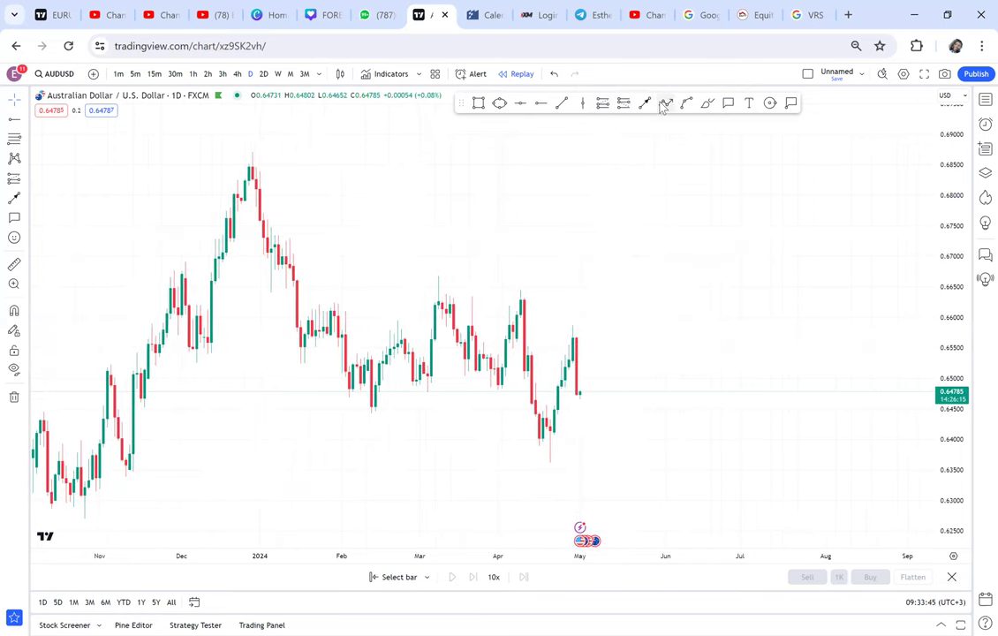
left_click(252, 160)
left_click(262, 272)
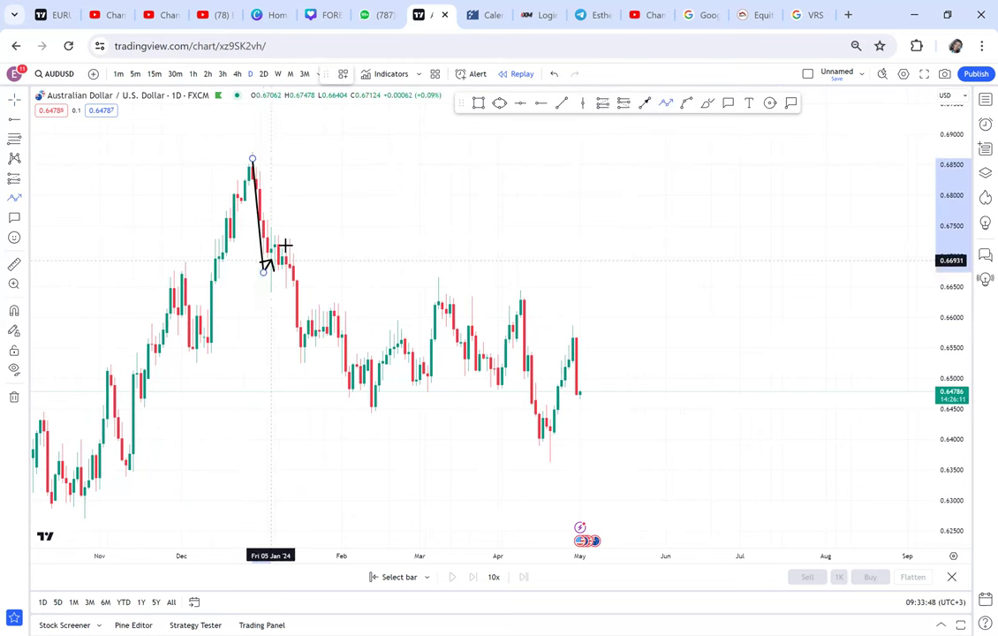
left_click(285, 243)
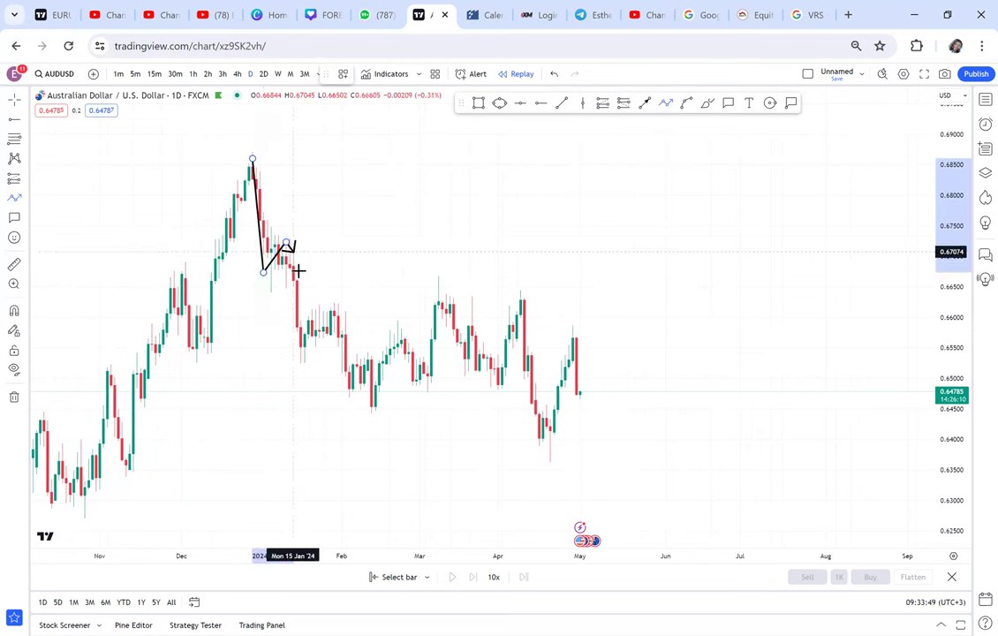
left_click(304, 378)
left_click(334, 321)
left_click(371, 408)
left_click(434, 302)
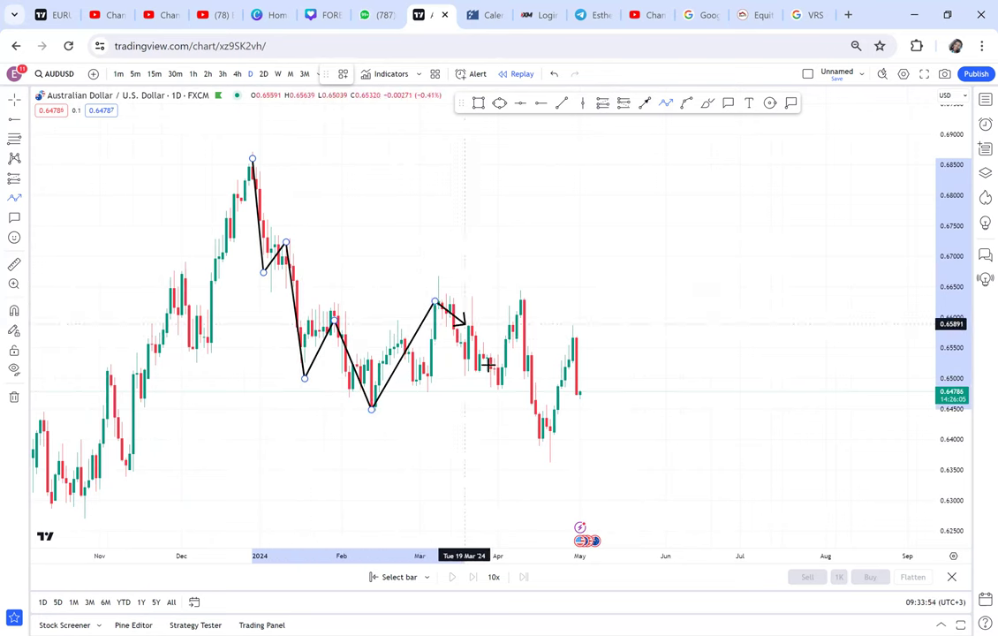
left_click(497, 391)
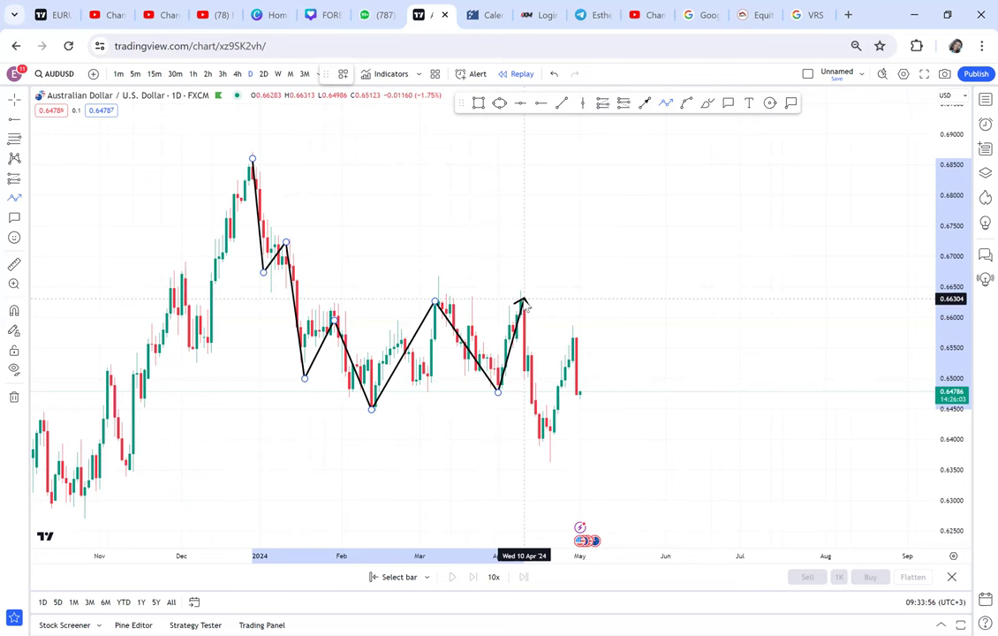
left_click(524, 298)
left_click(549, 469)
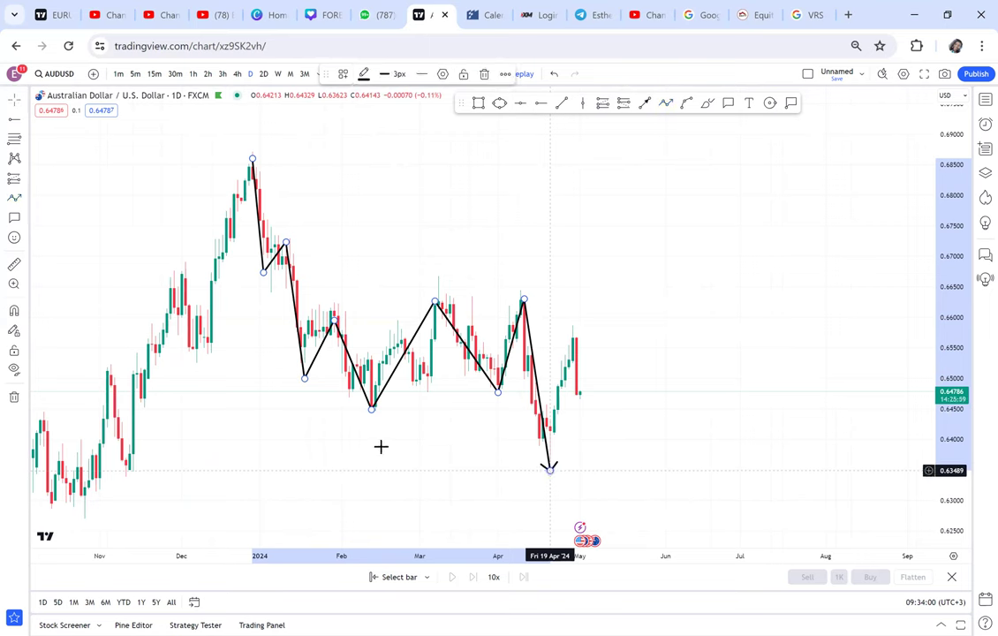
Draw a horizontal ray at about 0.64484 along the mid-February swing low, starting from 26 December 2023
left_click(539, 105)
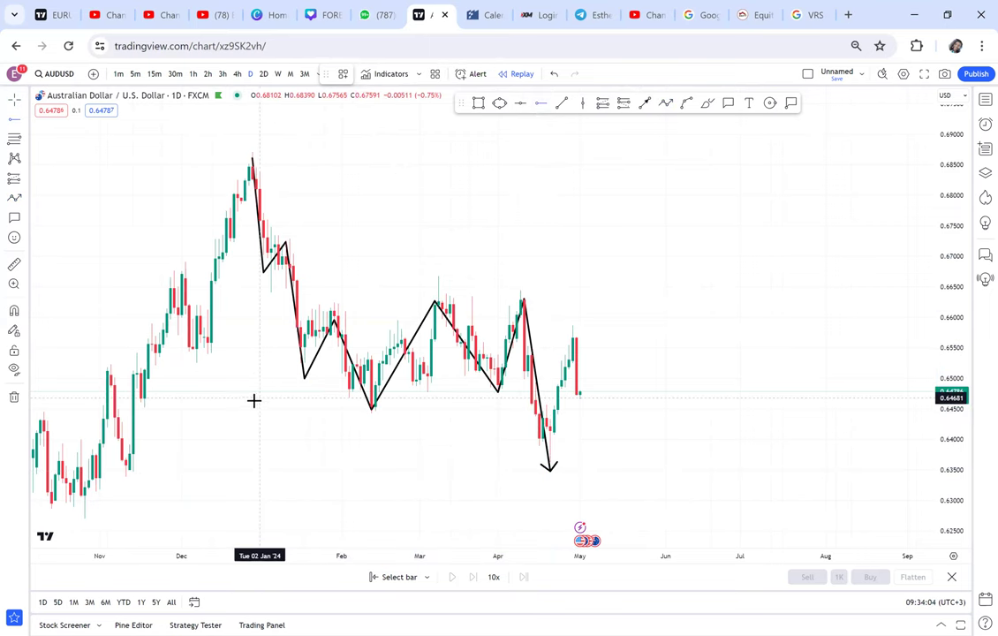
key("alt+j")
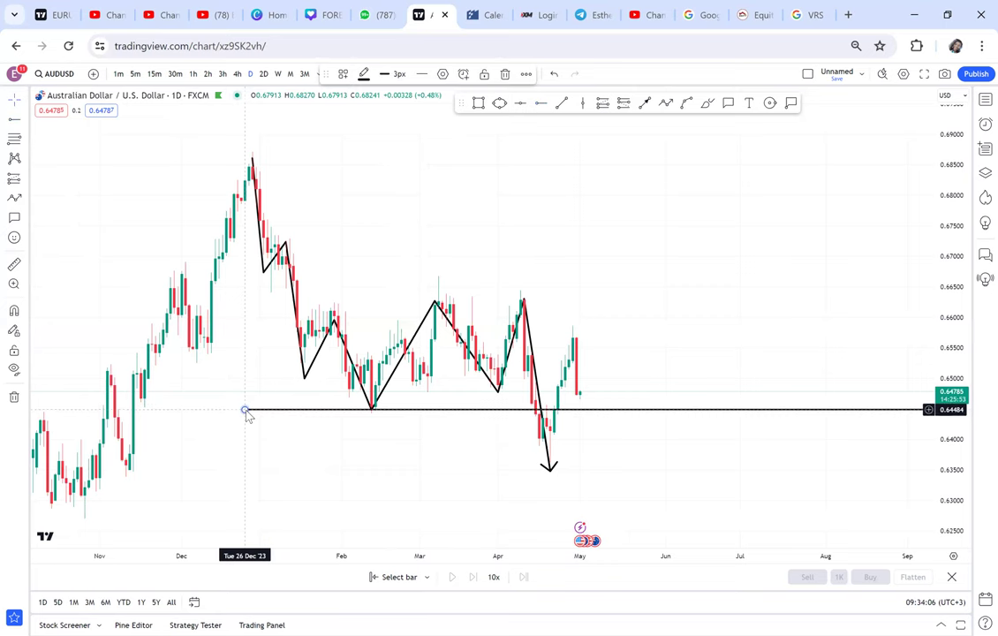
left_click(652, 332)
left_click_drag(652, 332, 659, 277)
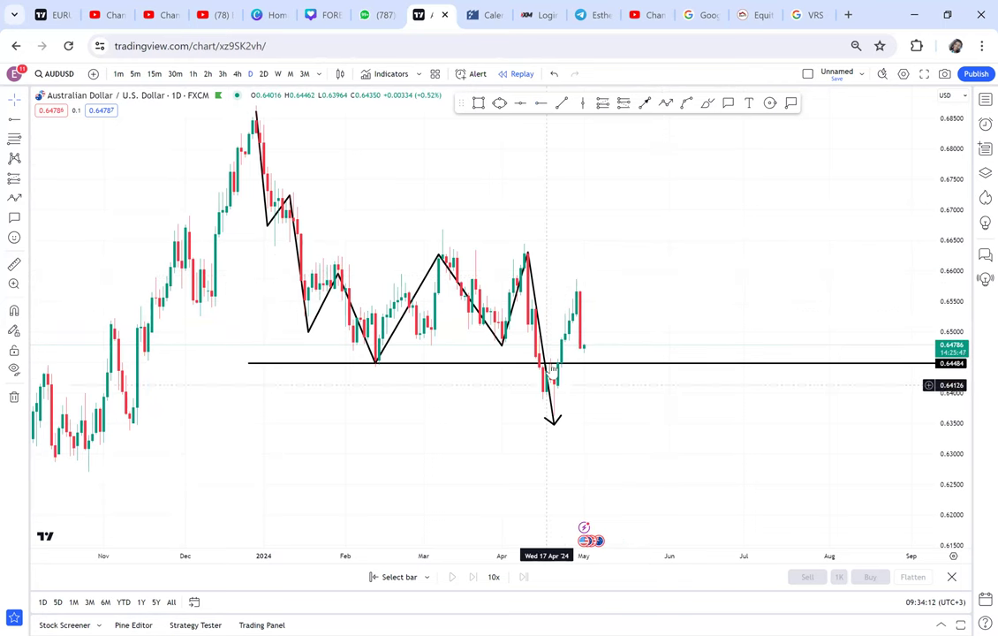
Delete the zigzag path that traces the decline from the December peak
left_click(545, 357)
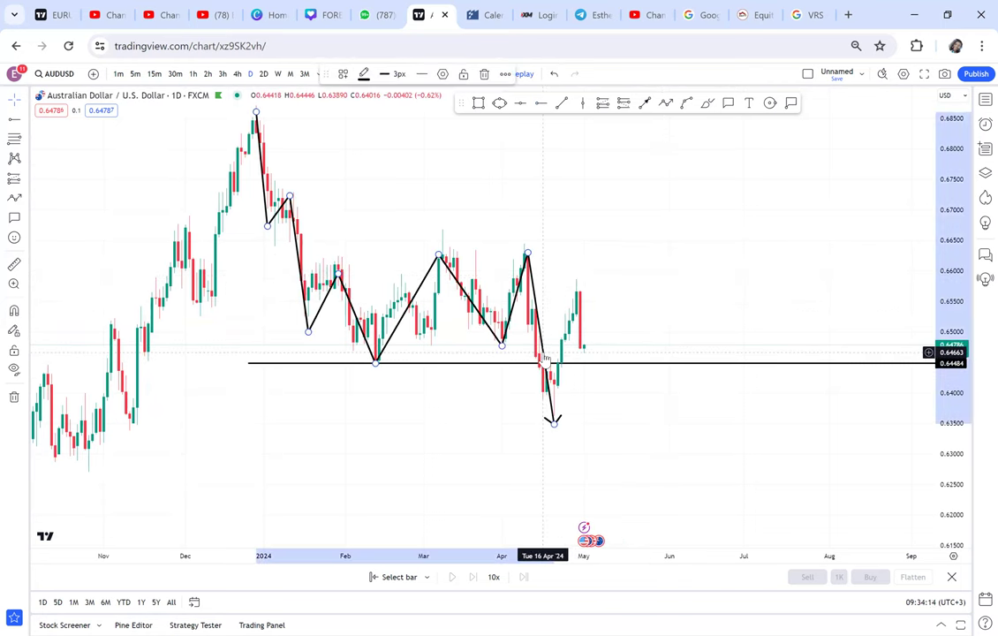
key("Delete")
Draw an arrow from about 0.63023 on 27 February up to the break below the ray, at about 0.64332 on 15 April
scroll(542, 354, "up", 4)
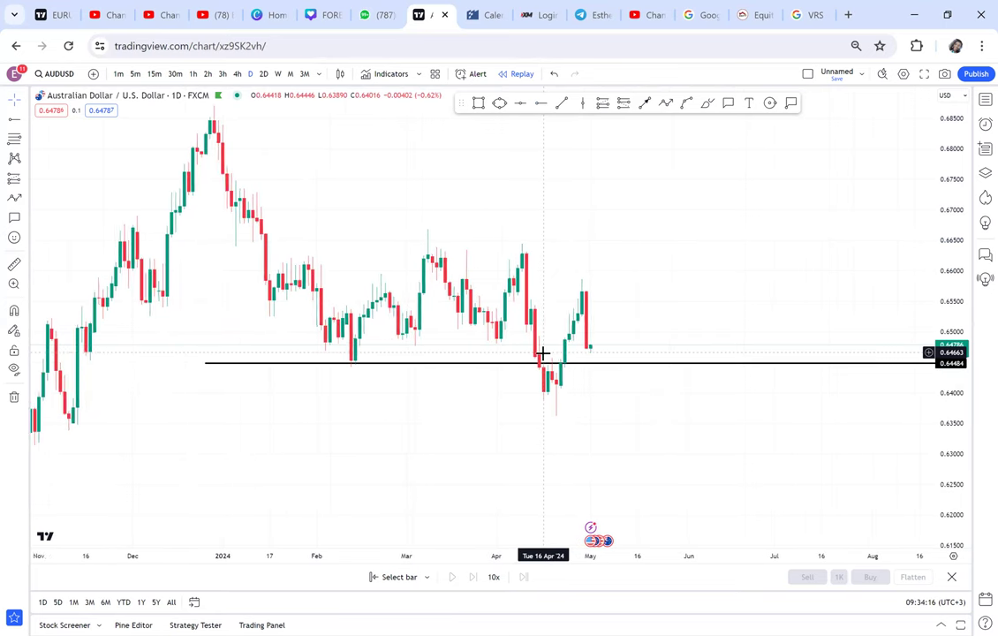
left_click(644, 103)
left_click(408, 423)
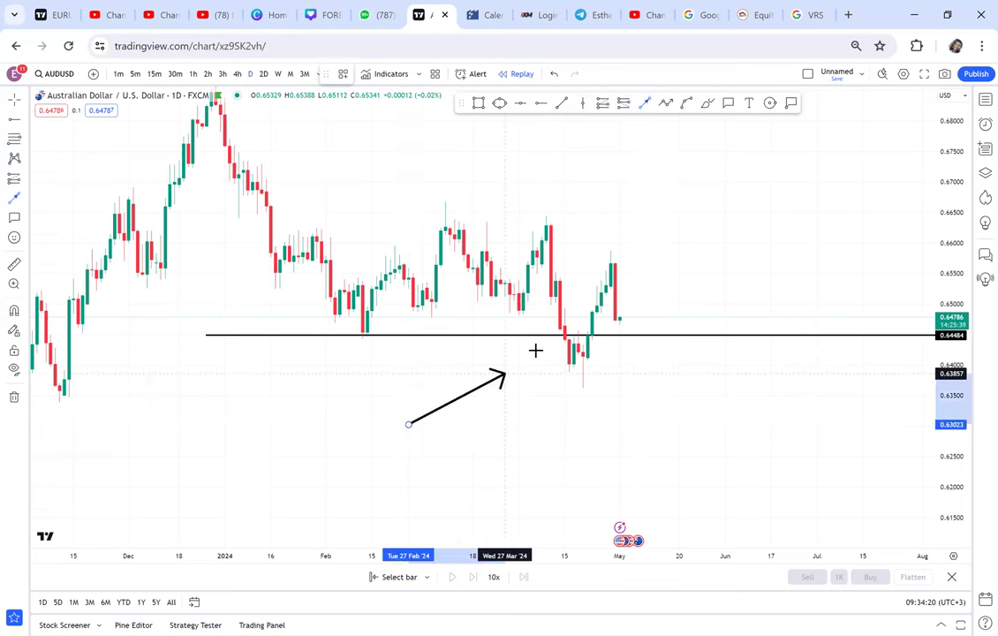
left_click(563, 339)
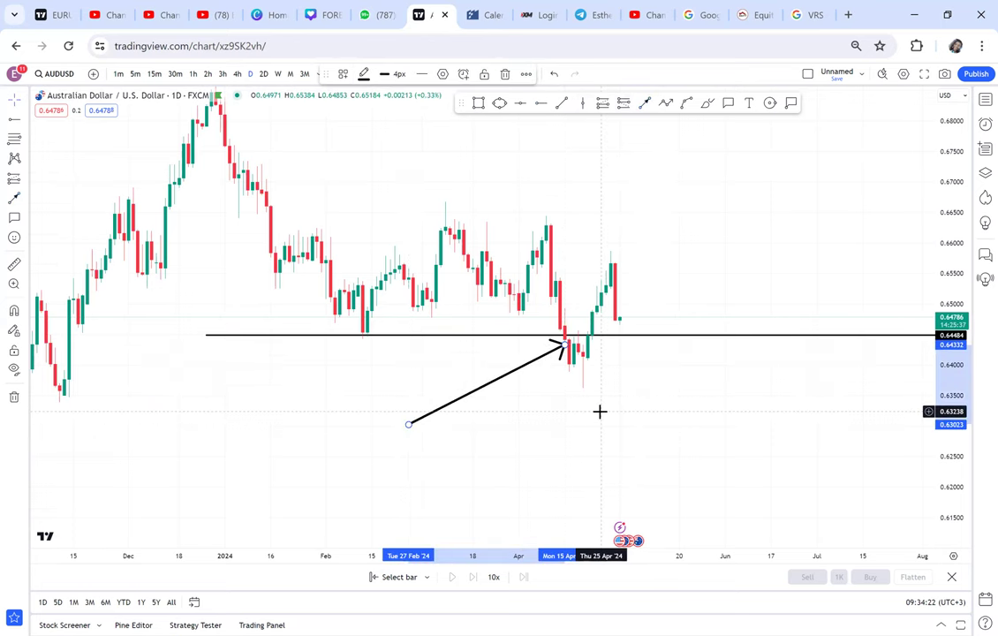
Draw an ellipse around the late-April rally, from about 0.63848 on 15 April up to about 0.65524
scroll(599, 412, "up", 1)
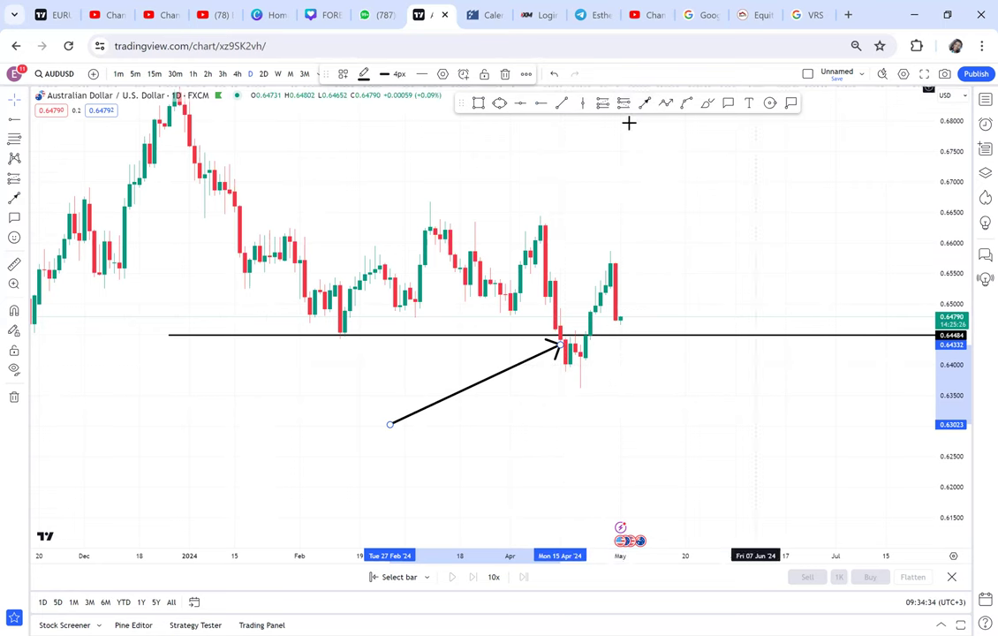
left_click(500, 104)
left_click(560, 374)
left_click(616, 270)
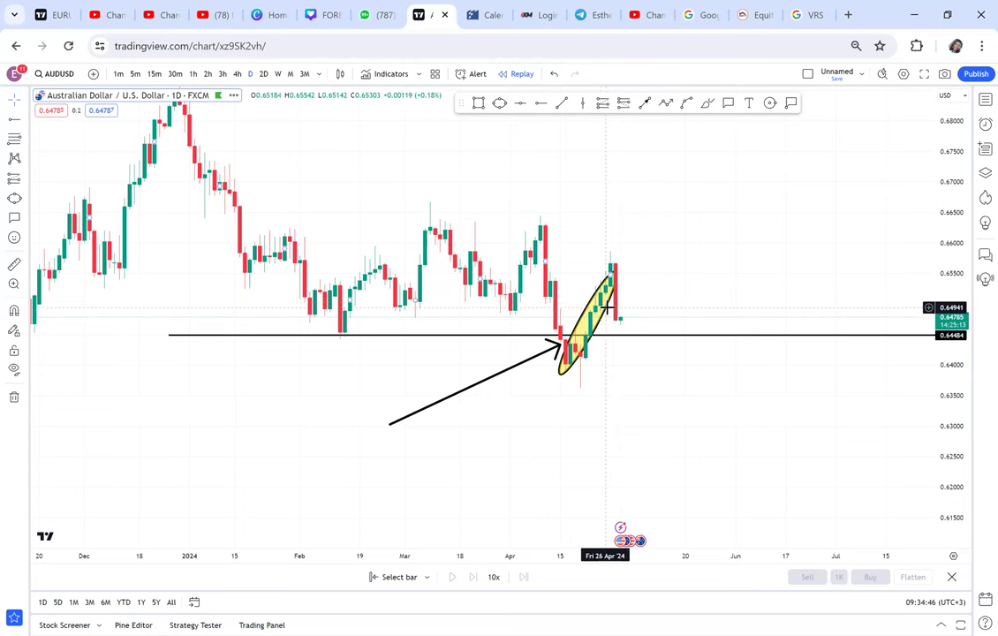
Delete the yellow ellipse around the late-April rally on the daily chart
left_click(596, 301)
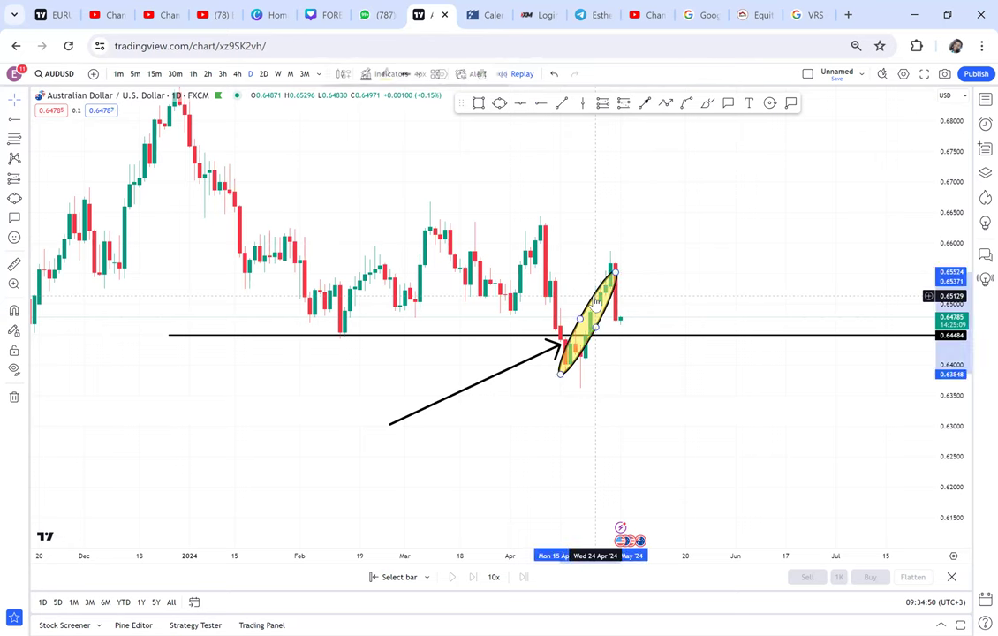
key("Delete")
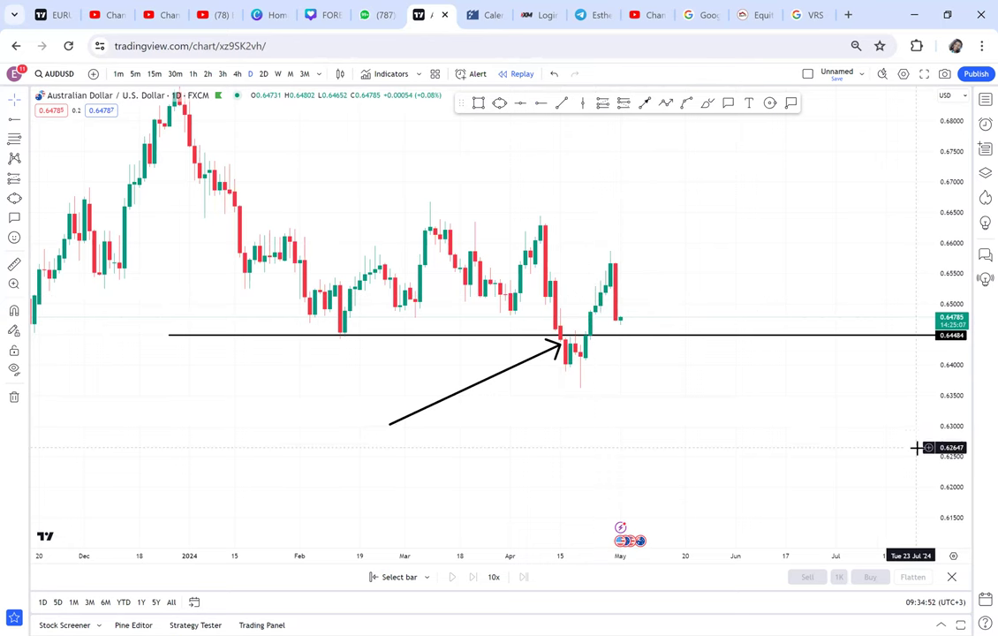
Draw a rectangle over the trading range, from about 0.66690 on 8 January 2024 down to about 0.64478 on 8 July
left_click_drag(943, 416, 897, 232)
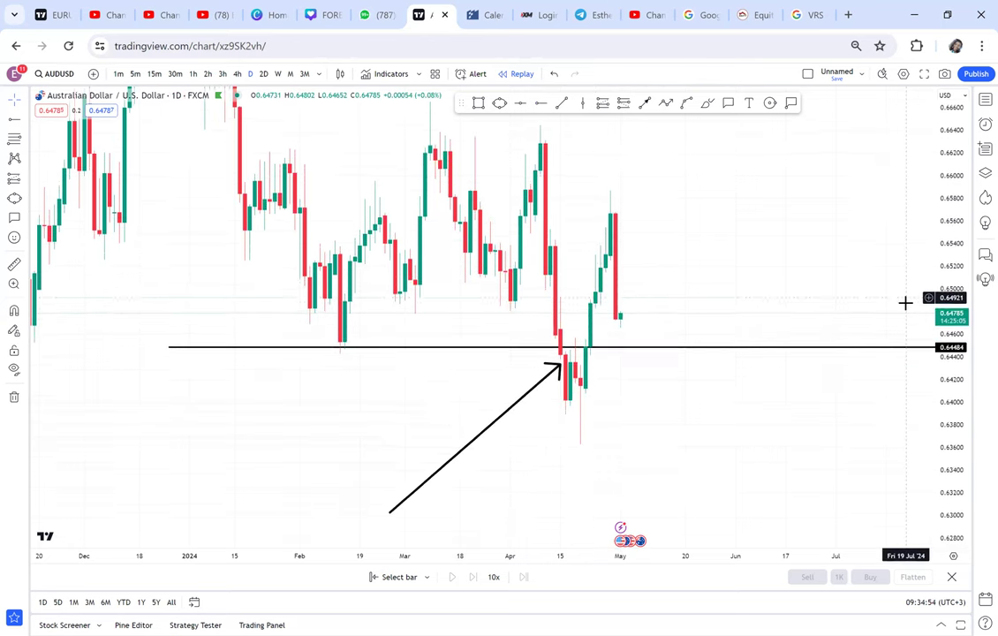
left_click_drag(821, 202, 826, 252)
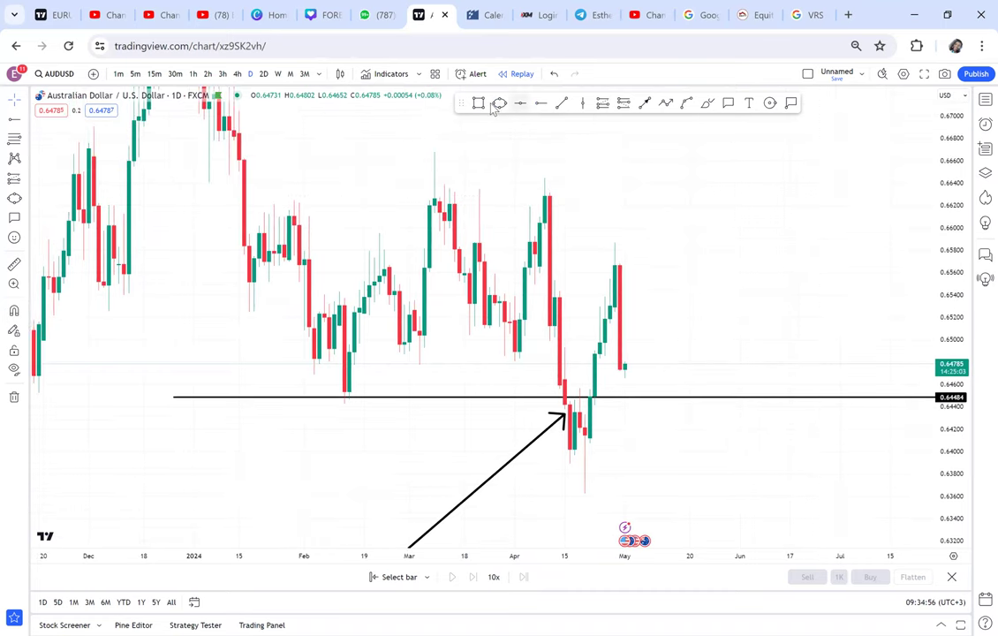
left_click(479, 103)
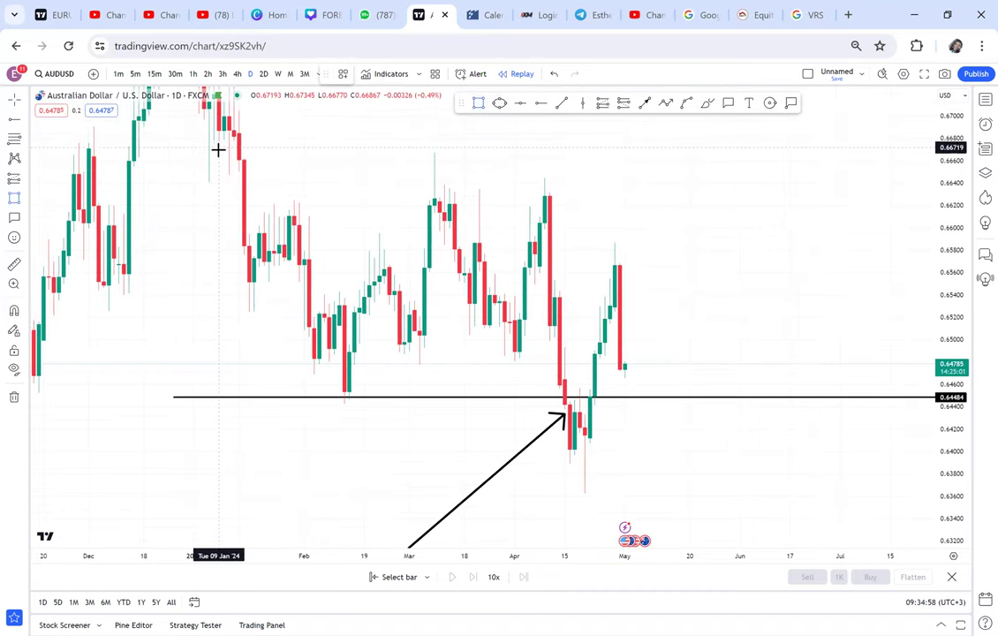
mouse_move(213, 151)
left_mouse_down()
mouse_move(822, 368)
mouse_move(865, 397)
left_mouse_up()
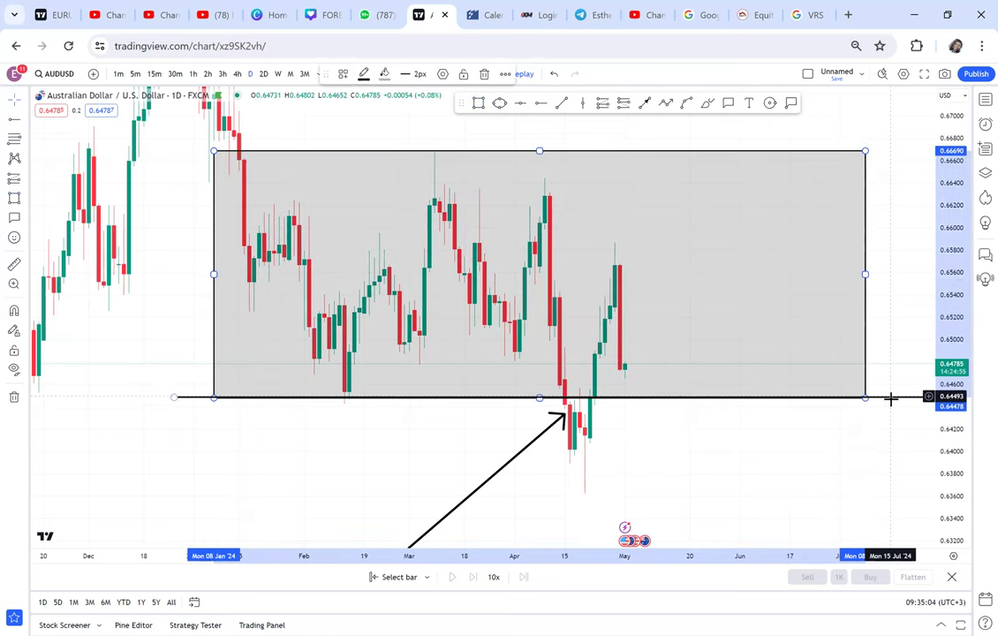
Lower the horizontal ray to about 0.64434 and stretch the rectangle's lower corner to about 0.64425 on 10 July
left_click_drag(895, 399, 874, 402)
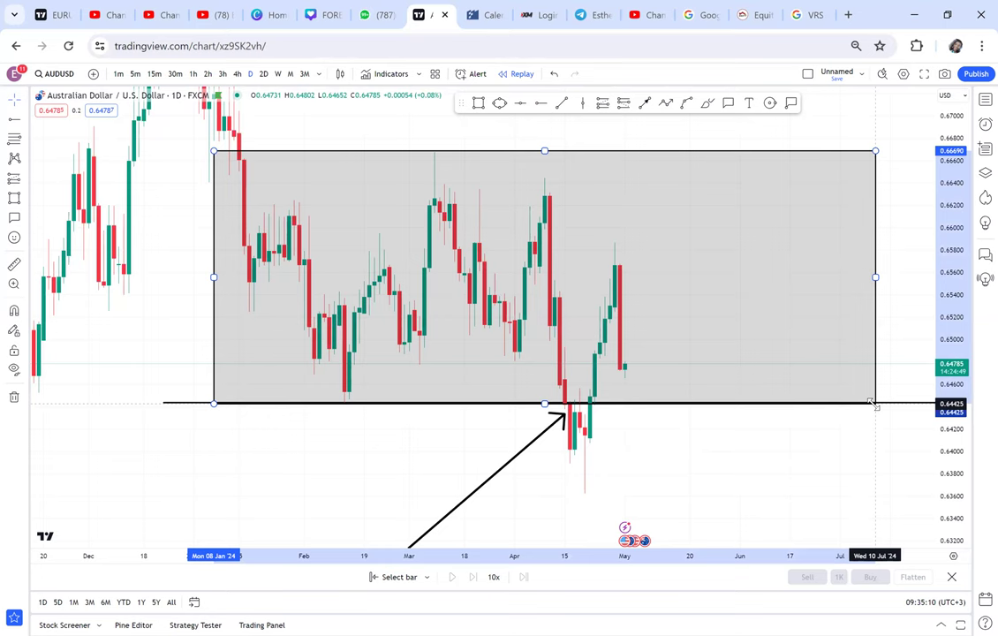
left_click_drag(758, 471, 717, 448)
scroll(718, 446, "down", 2)
scroll(717, 445, "up", 1)
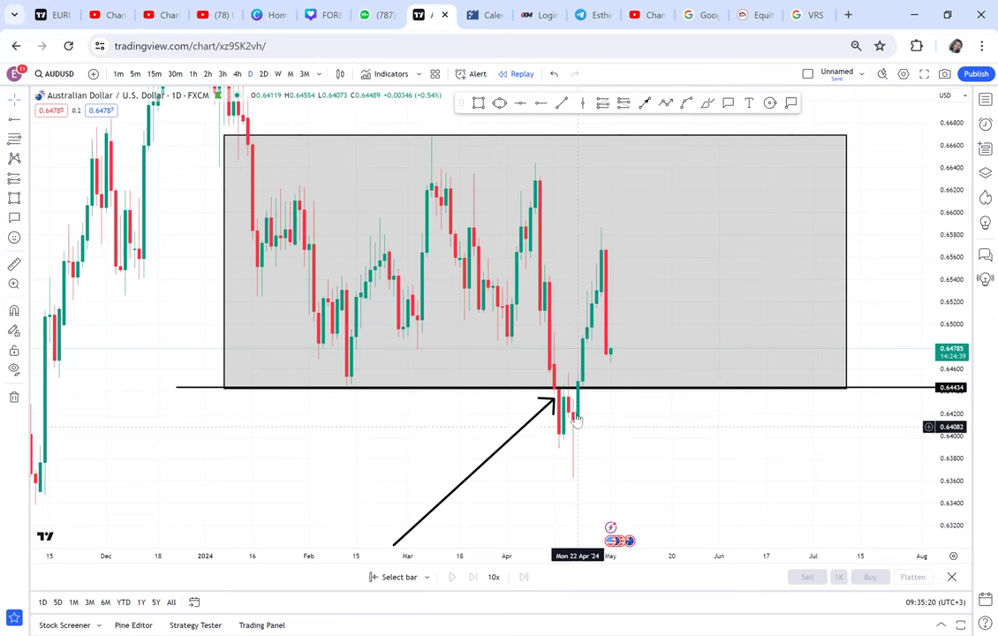
scroll(624, 273, "up", 2)
scroll(624, 273, "up", 2)
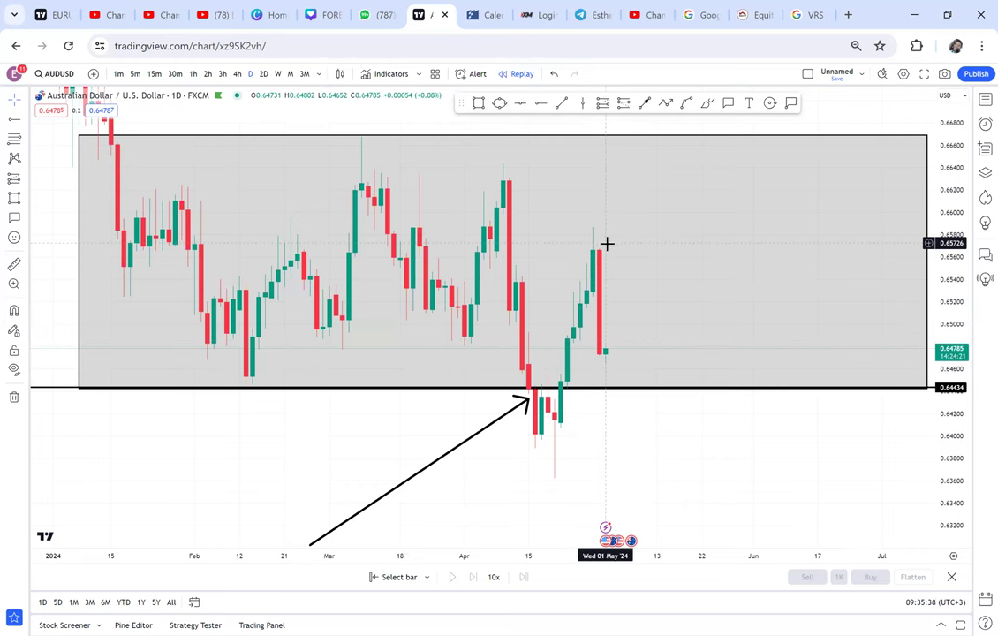
scroll(583, 296, "up", 1)
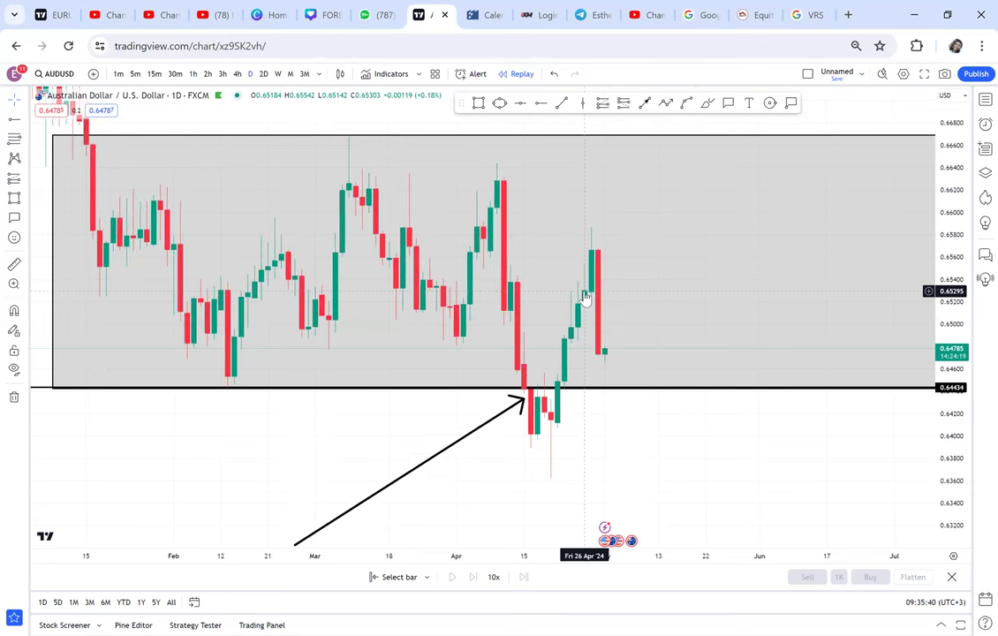
Draw an arrow from about 0.66088 on 30 May to about 0.65638 on 18 April, pointing at the April drop
left_click(647, 104)
left_click(746, 202)
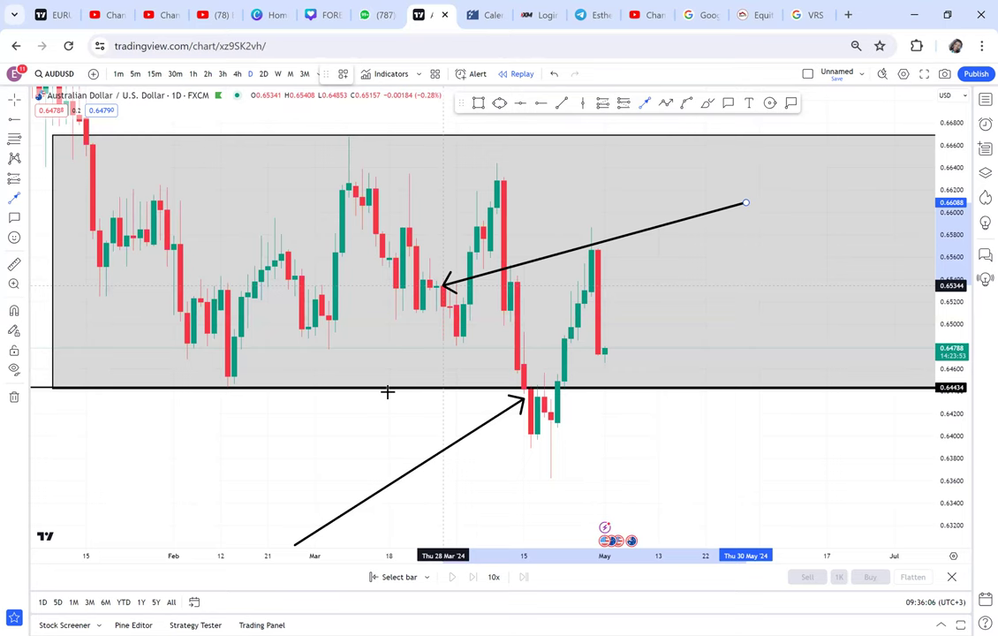
left_click(545, 252)
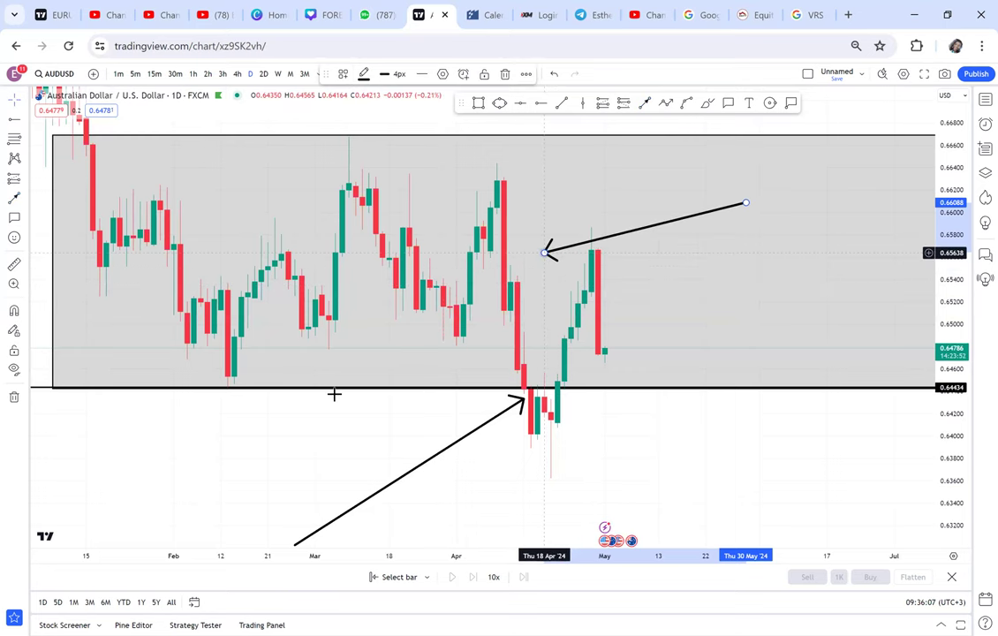
Draw a narrower rectangle across the range's full height, from about 0.66709 on 27 February down to the 0.64434 line
left_click_drag(314, 425, 449, 379)
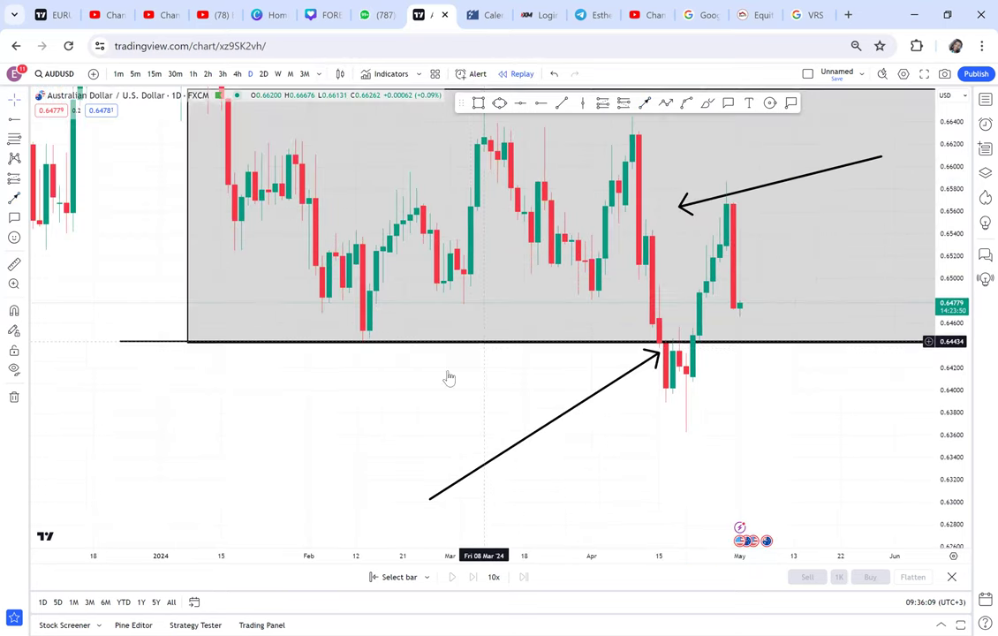
left_click(478, 103)
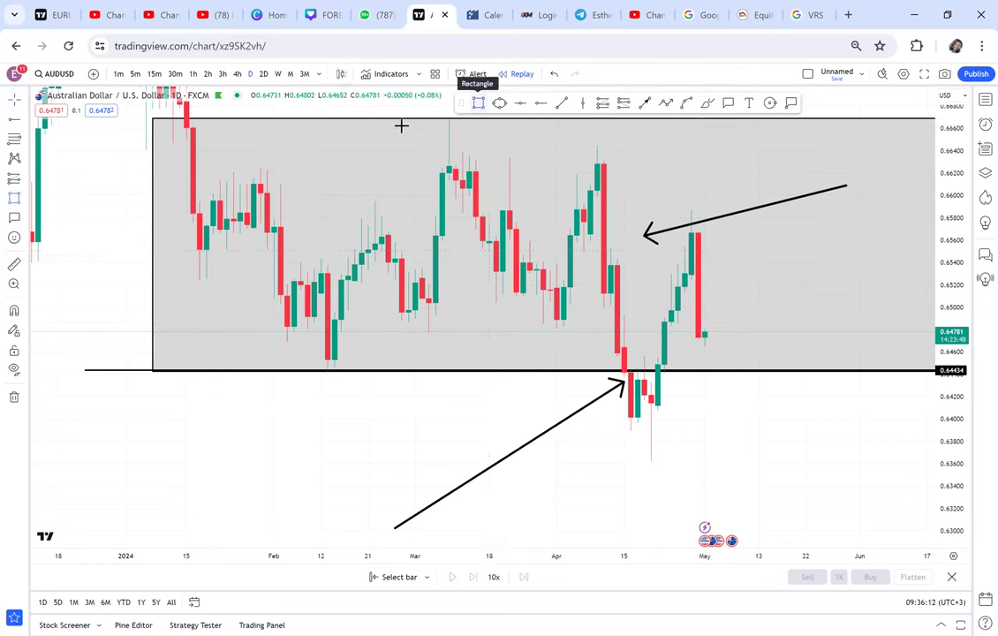
left_click(395, 117)
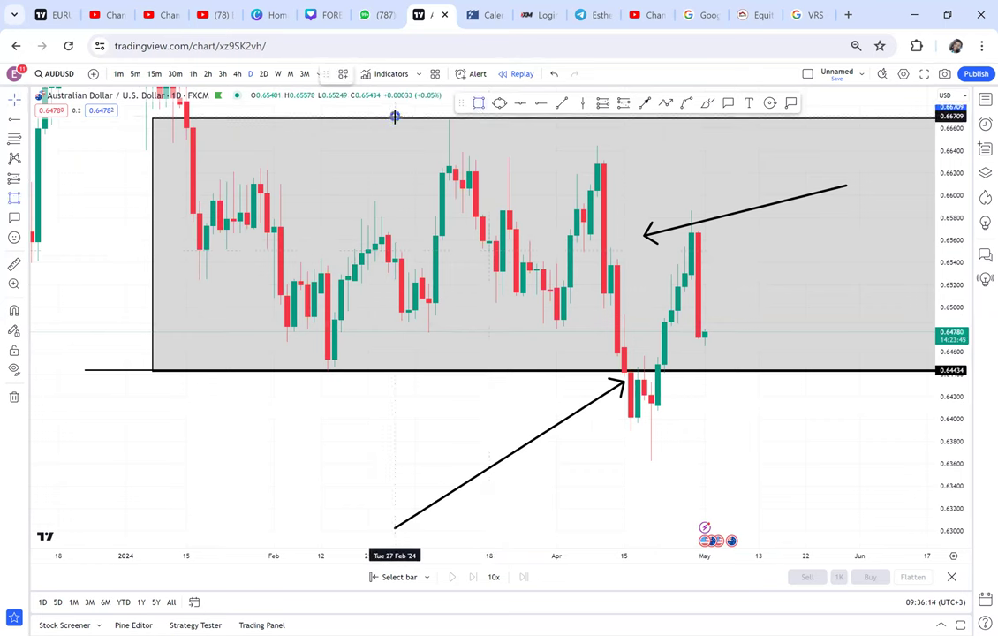
left_click(462, 239)
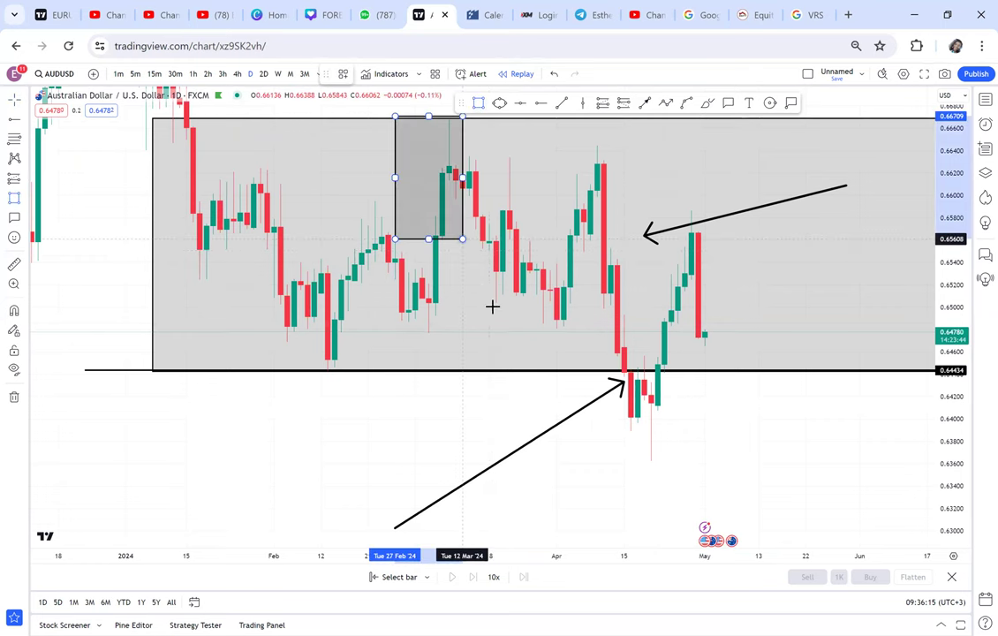
left_click(536, 371)
Move the narrower rectangle below the 0.64434 line so it spans about 0.64410 to 0.62111, and shorten it to end on 6 March
left_click_drag(461, 428, 468, 276)
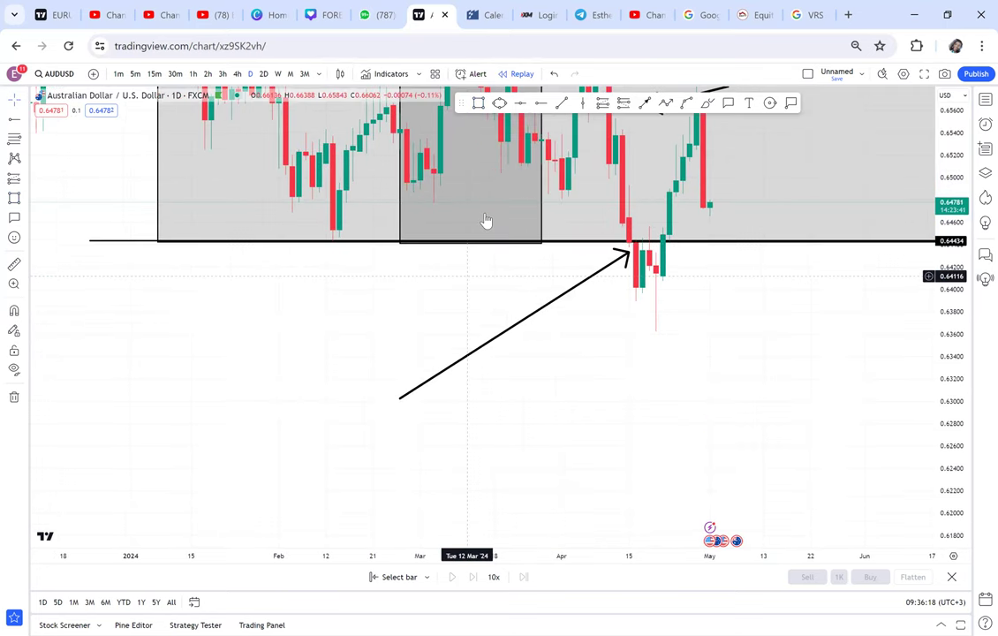
mouse_move(542, 162)
left_mouse_down()
mouse_move(501, 377)
mouse_move(537, 426)
left_mouse_up()
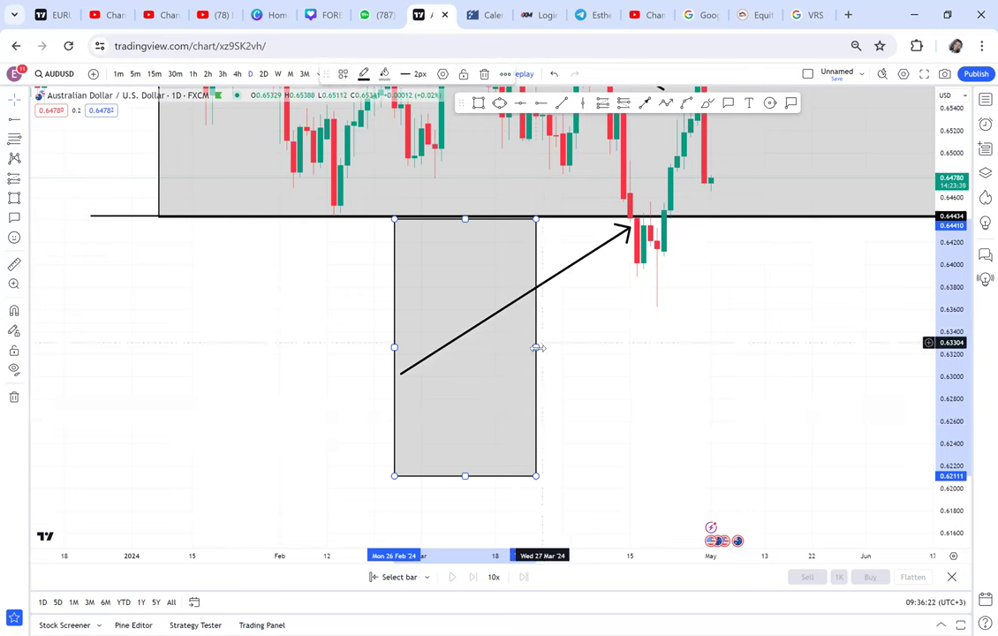
left_click_drag(466, 323, 442, 311)
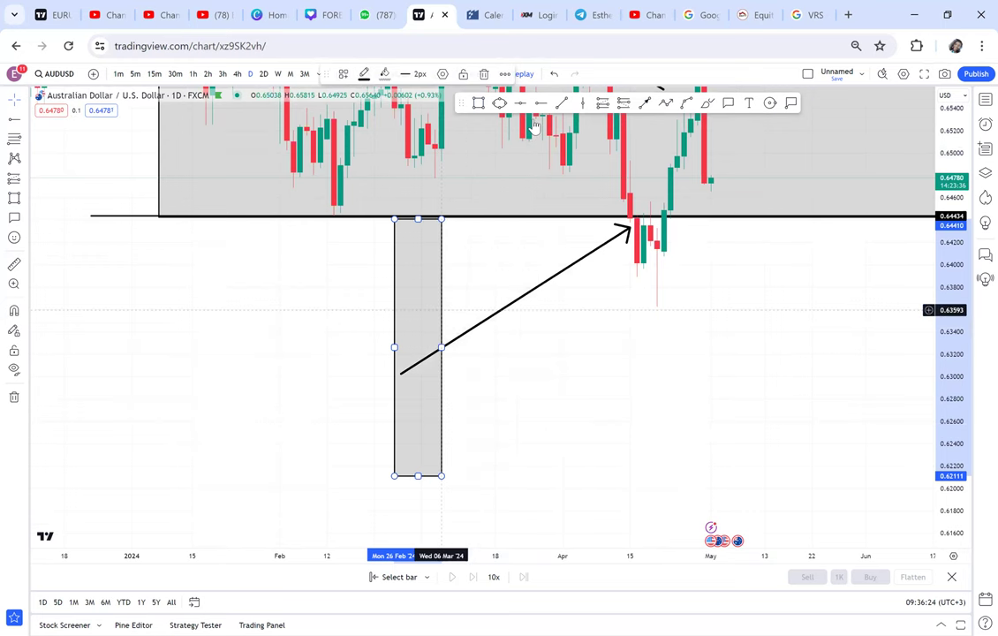
Add a horizontal line at 0.62111 along the narrow rectangle's base and measure the drop to it from the range's lower edge
left_click(521, 104)
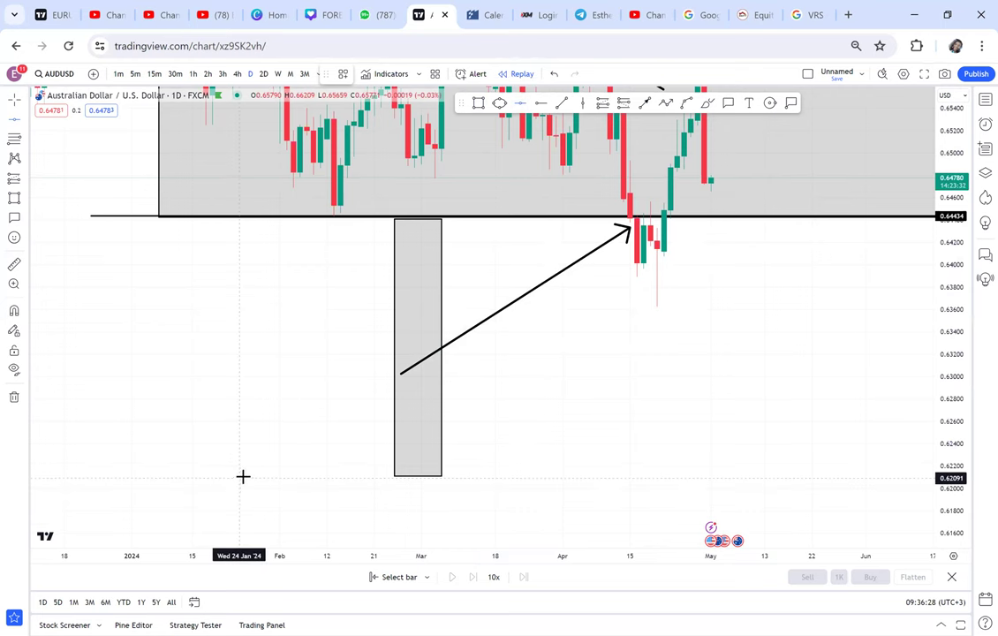
left_click(243, 477)
left_click(15, 264)
left_click(292, 215)
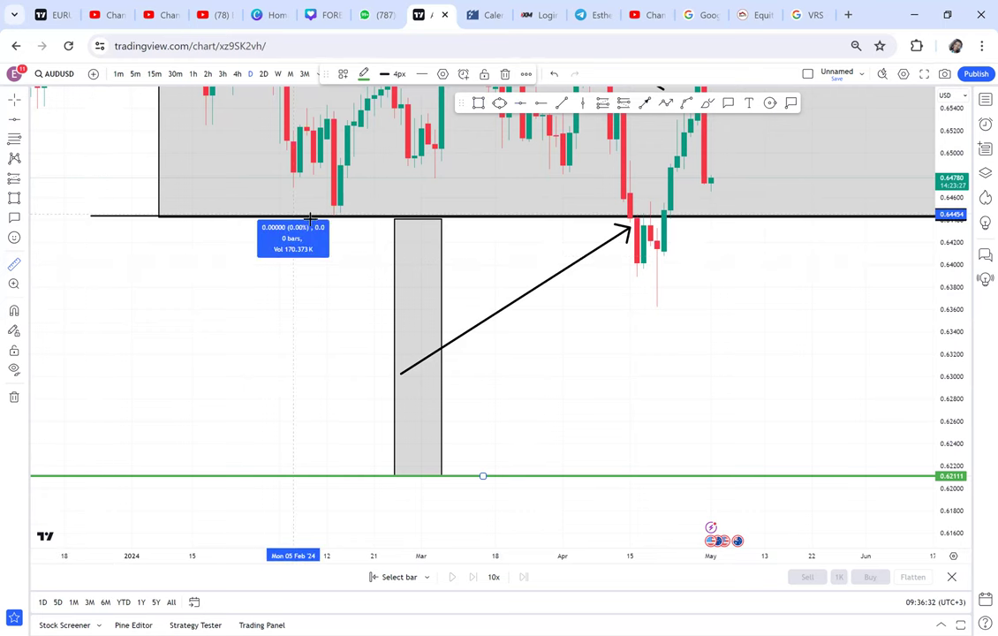
left_click(528, 311)
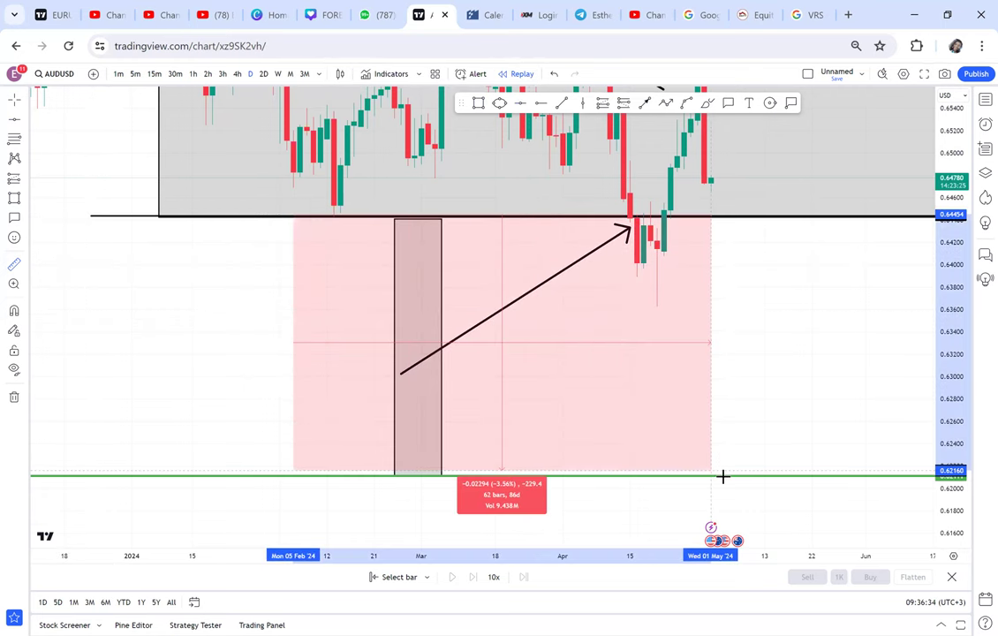
left_click(723, 475)
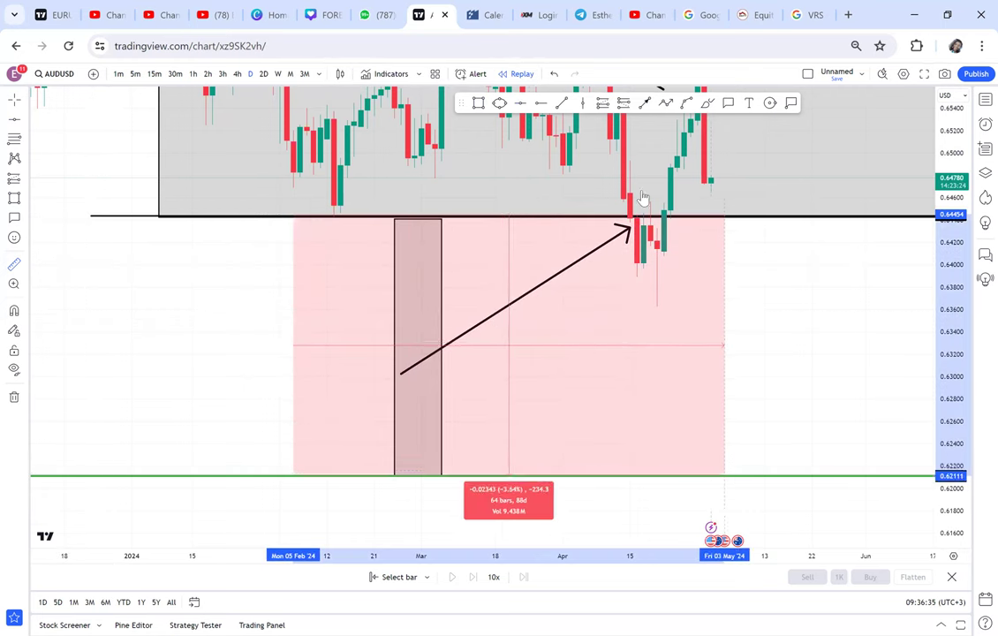
Add a horizontal line at about 0.63275, halfway down the narrow rectangle
left_click(522, 103)
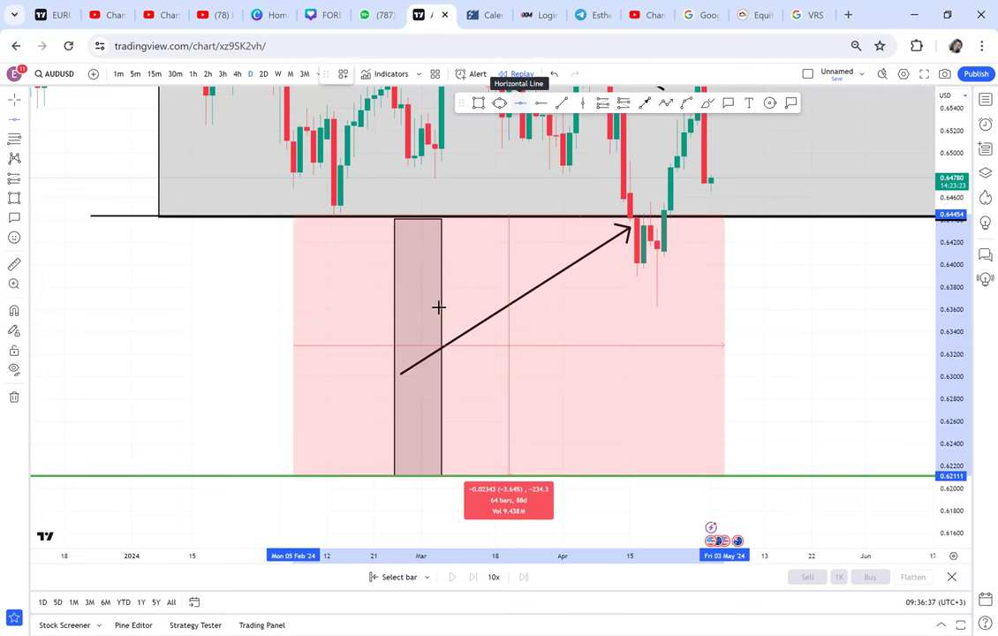
left_click(400, 346)
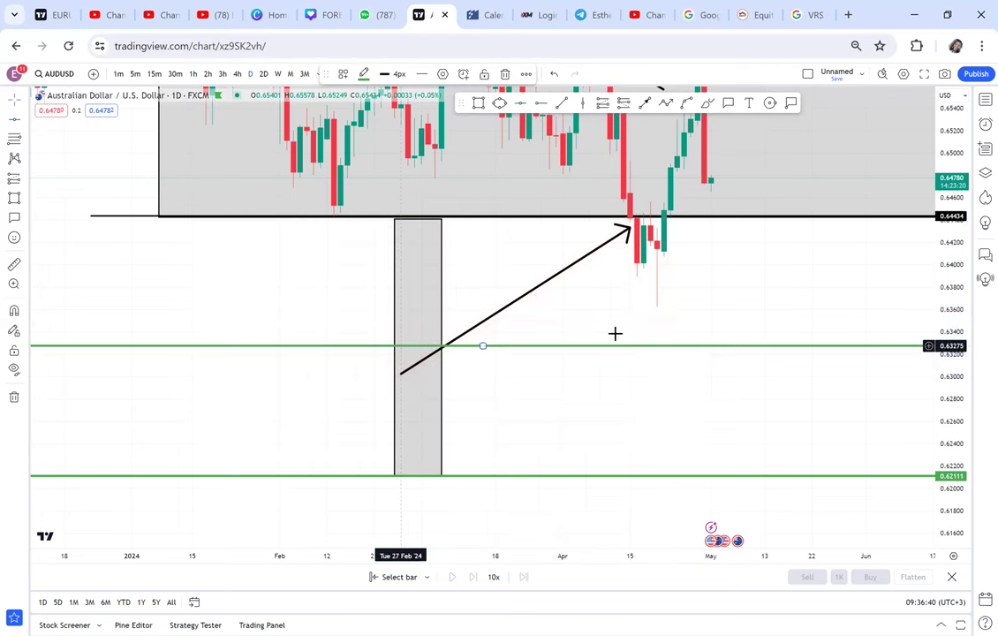
left_click_drag(558, 484, 556, 483)
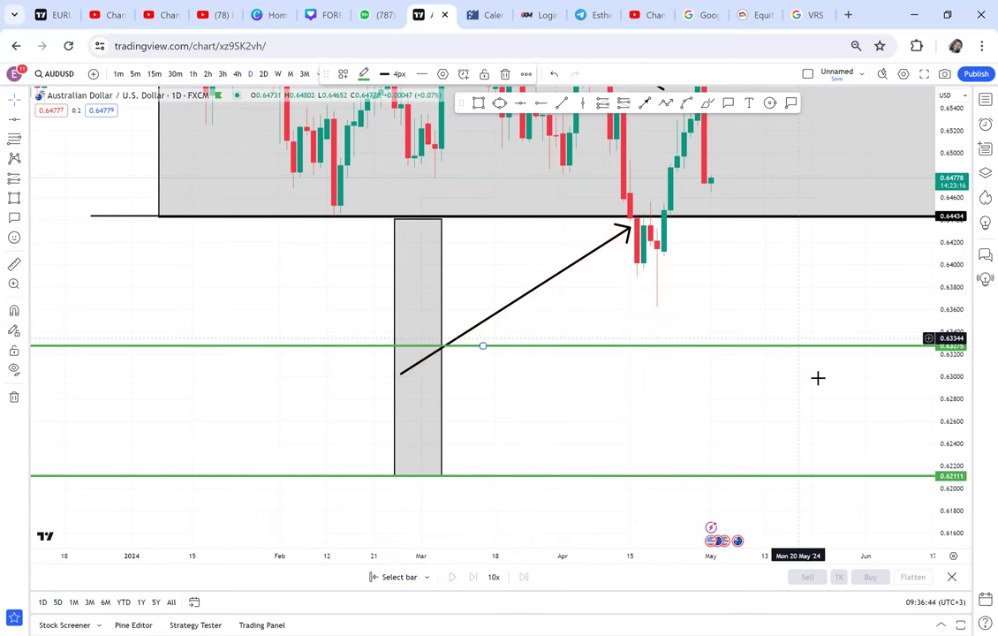
Measure the distance from the latest candle, at about 0.64772, down to the halfway horizontal line
left_click_drag(818, 378, 698, 431)
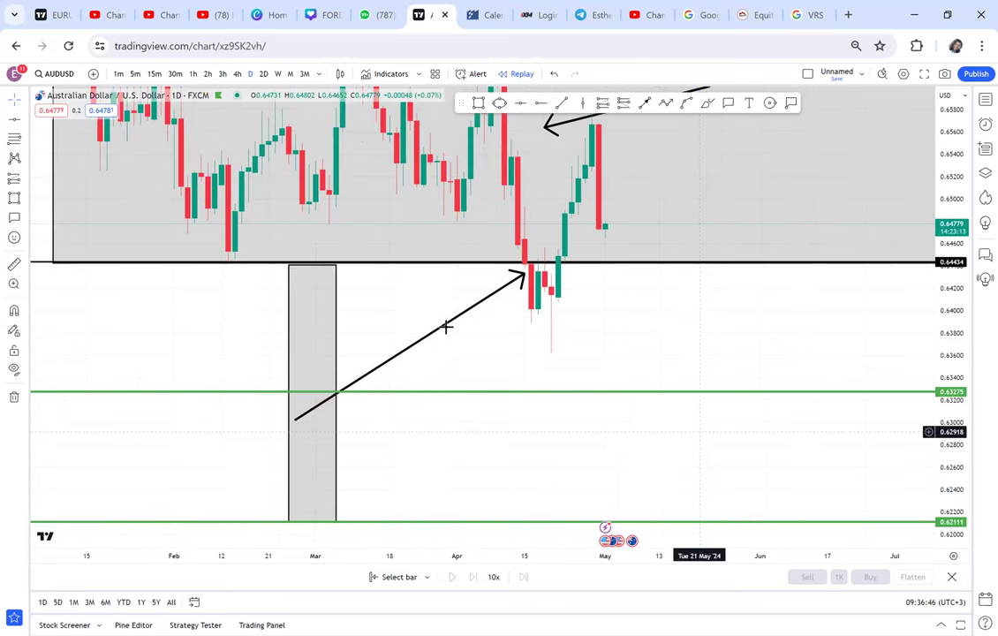
left_click(15, 265)
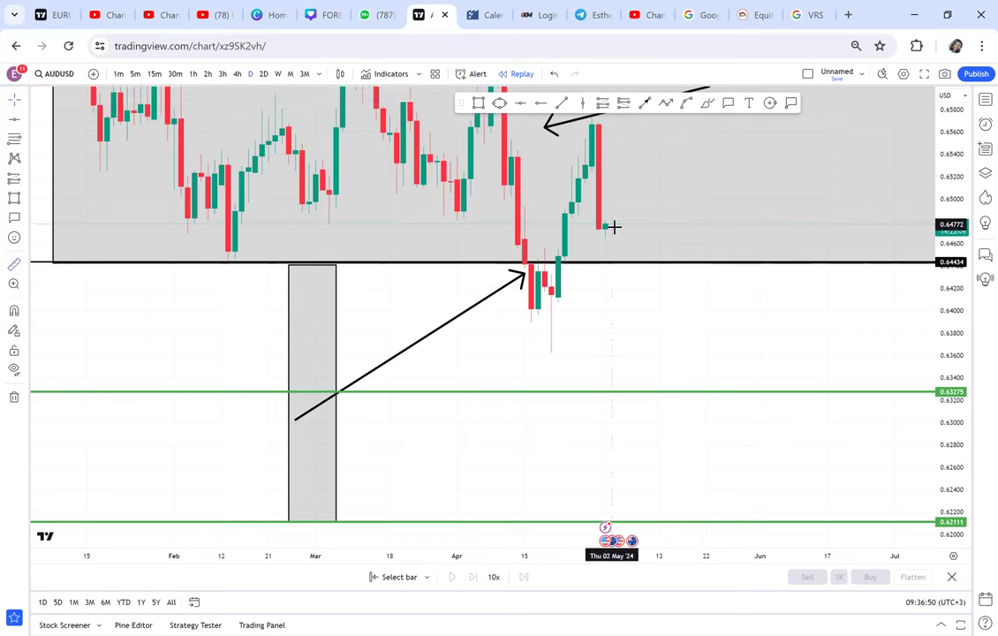
left_click(612, 227)
left_click(675, 391)
left_click(675, 436)
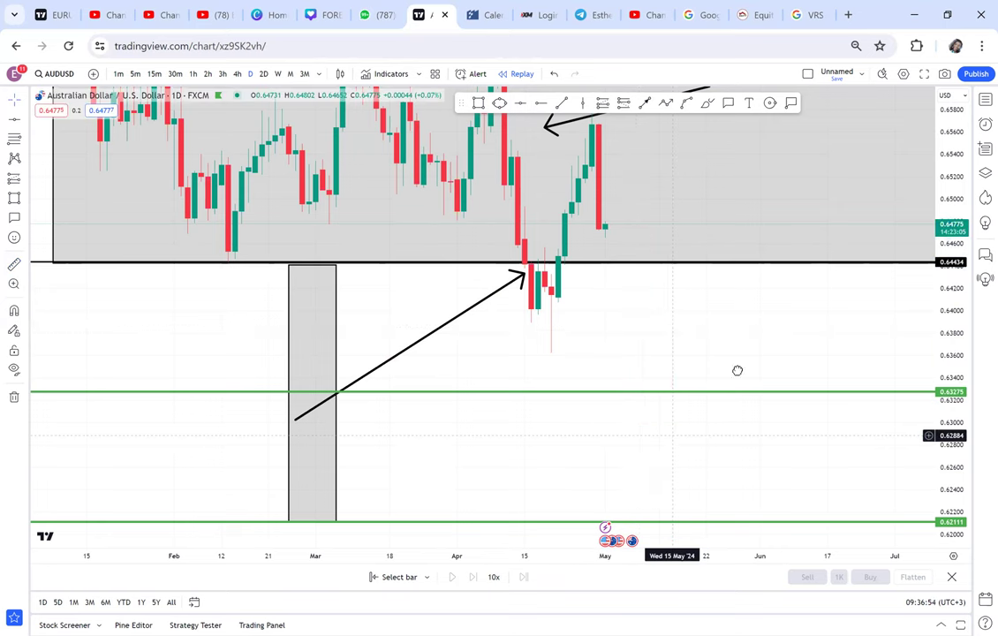
Remove all drawings from the daily chart
left_click_drag(598, 327, 758, 333)
scroll(758, 333, "down", 1)
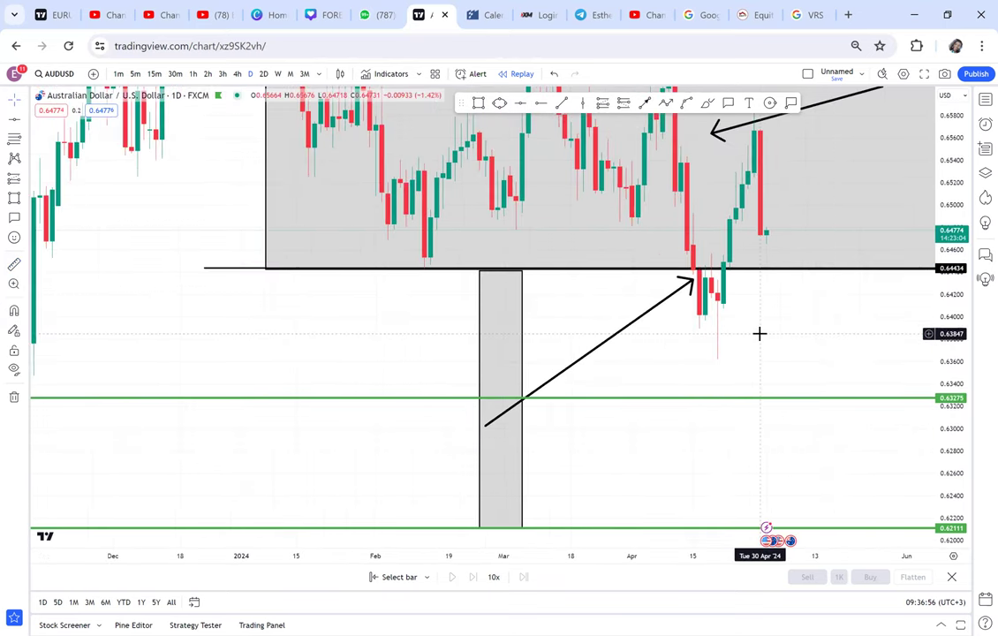
scroll(759, 333, "down", 1)
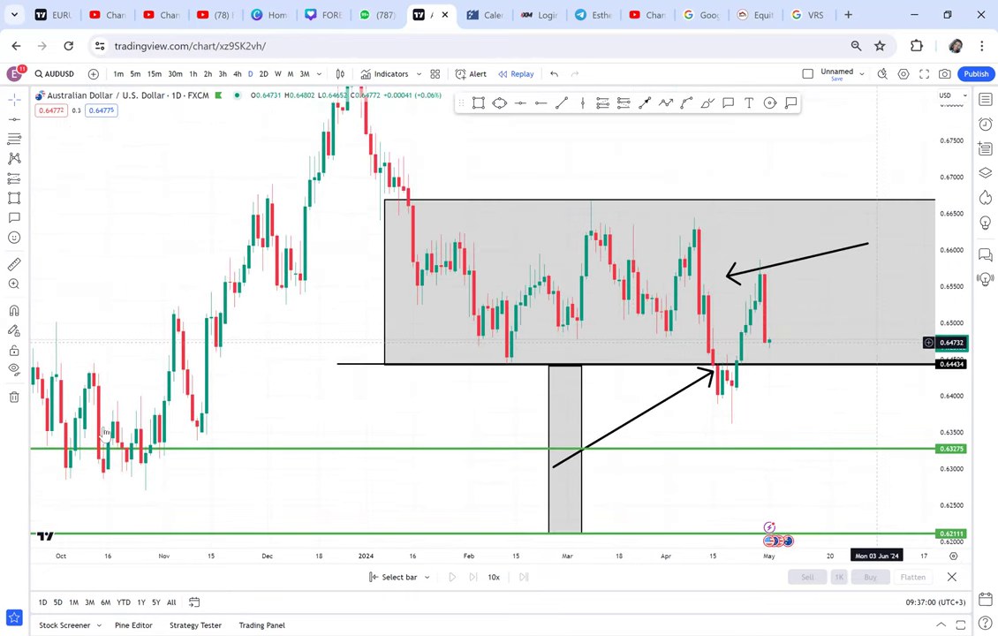
left_click(13, 398)
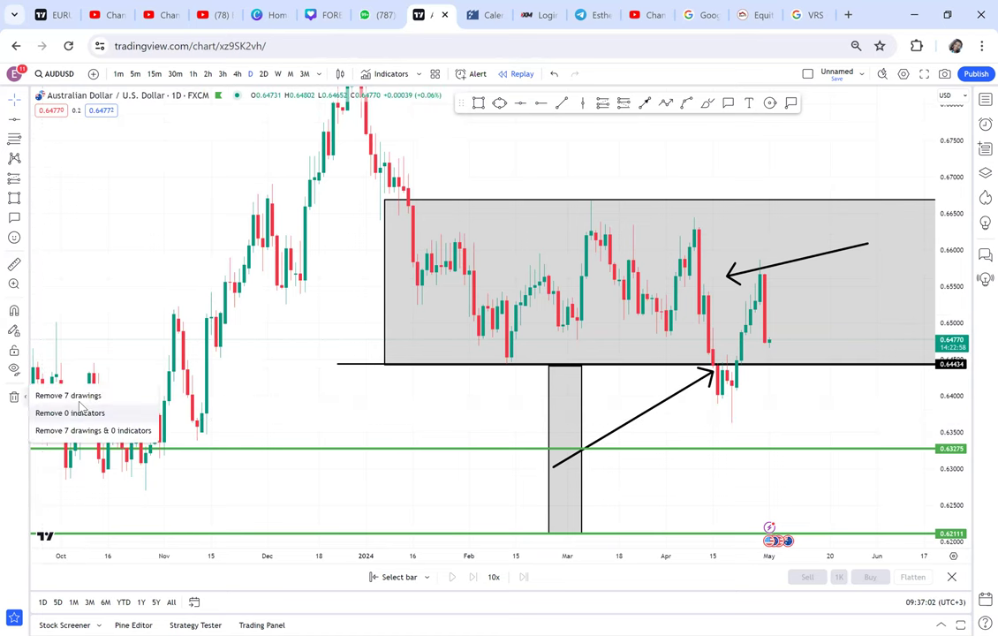
left_click(77, 398)
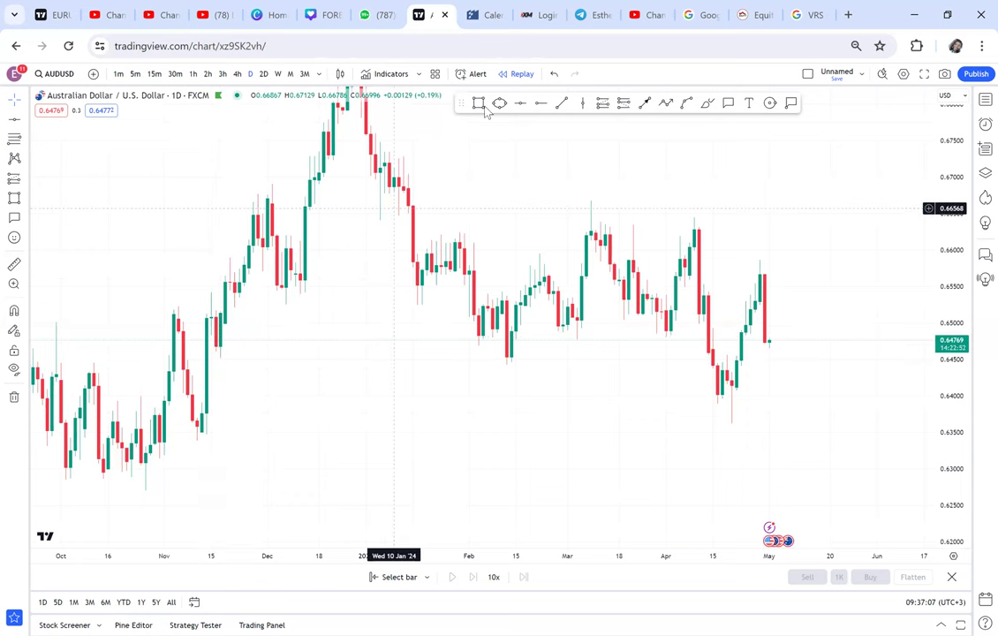
Draw a thin rectangle along the support area from about 0.64672 on 10 November 2023 to 14 March 2024
left_click(197, 347)
left_click(587, 368)
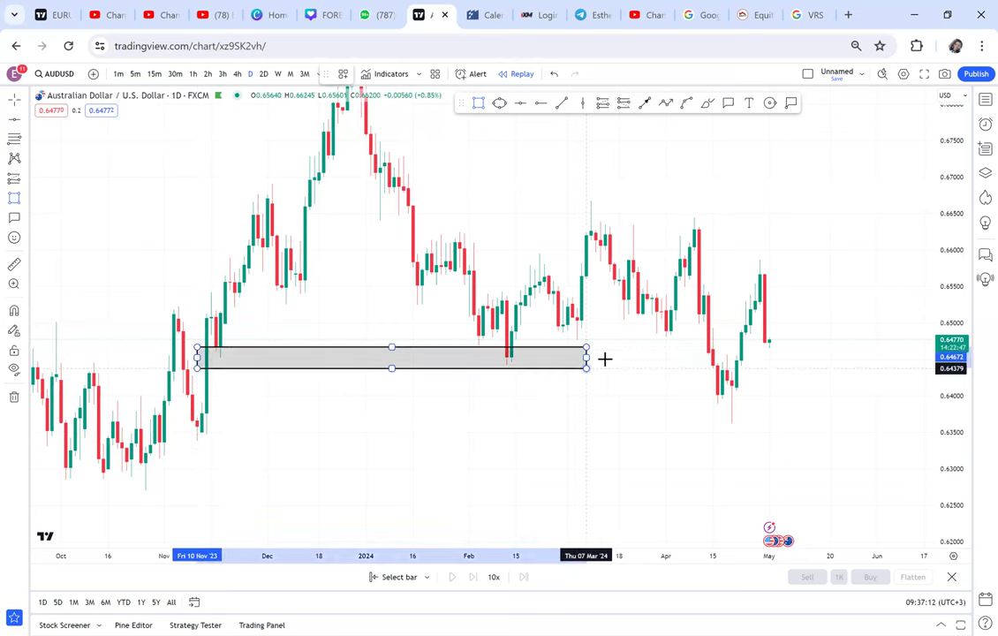
left_click(610, 356)
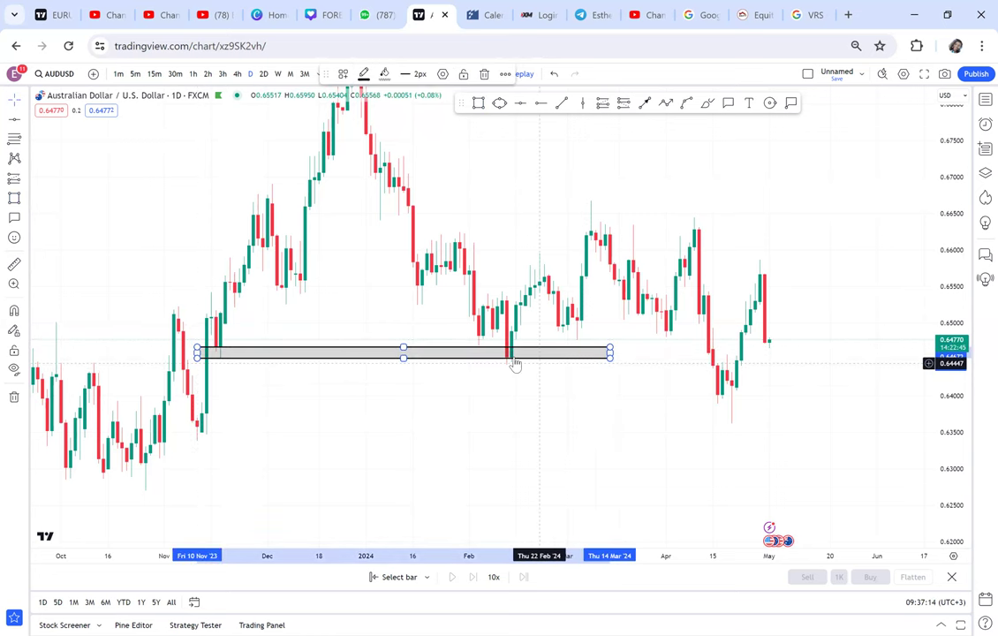
Mark the mid-November low on the support zone with an ellipse from about 0.64447 on 15 November to 0.64754 on 23 November
left_click(503, 106)
left_click_drag(209, 362, 240, 341)
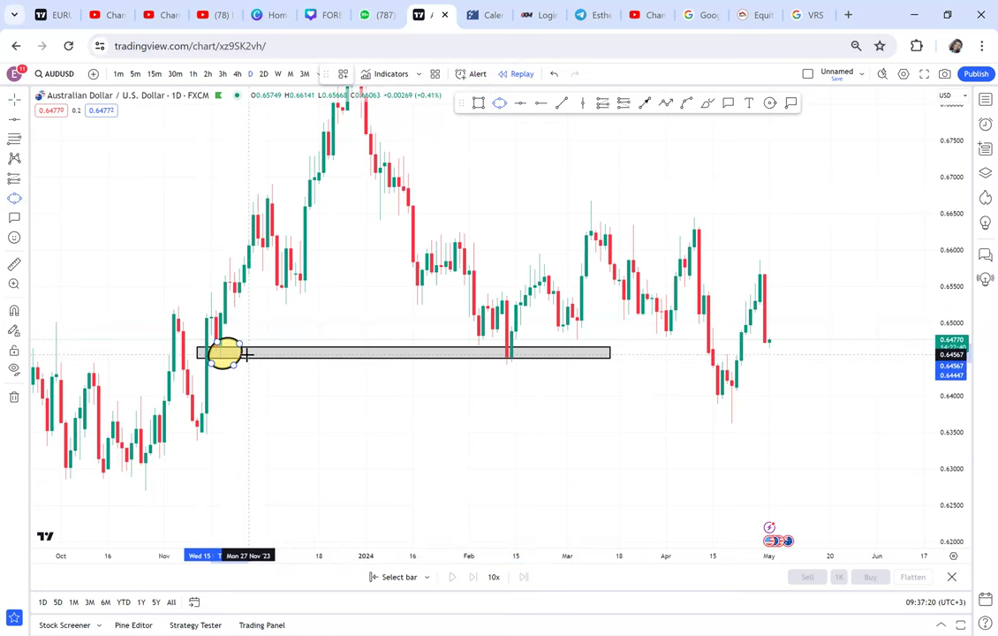
left_click(248, 355)
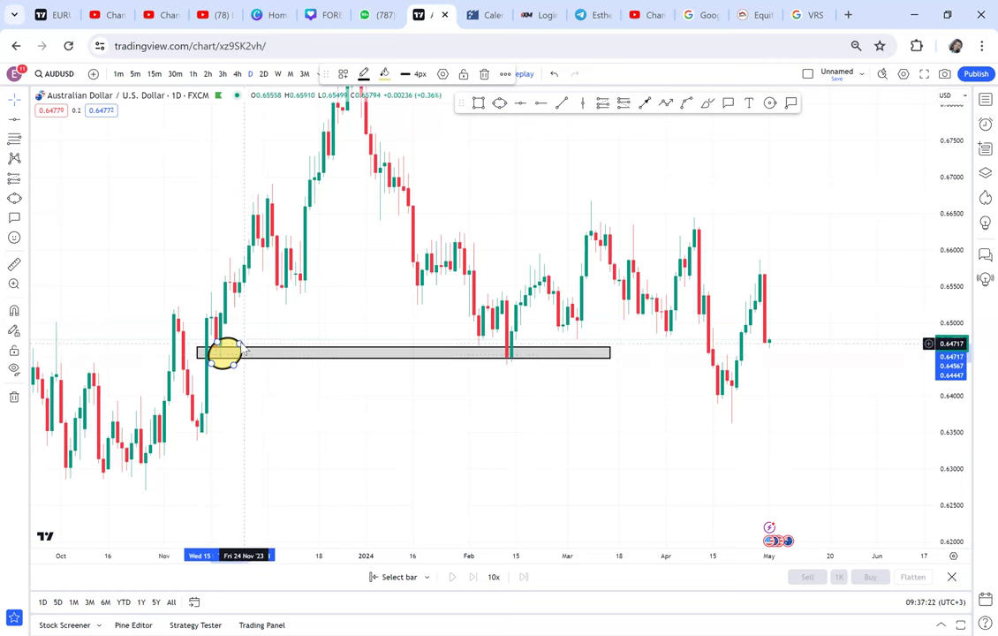
left_click(242, 342)
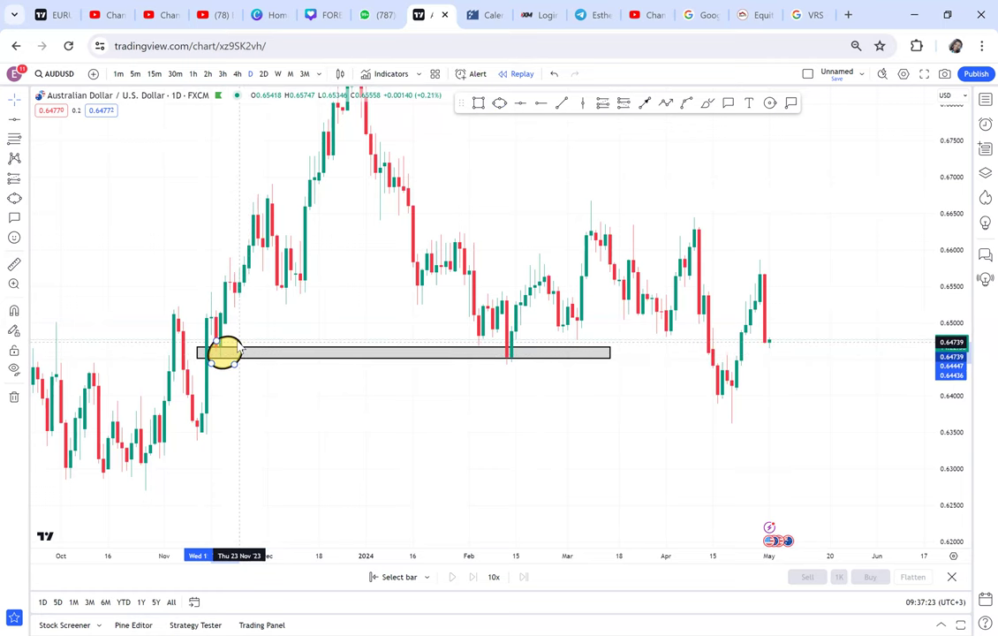
Mark the mid-February low on the support zone with an ellipse from about 0.64439 on 9 February to 0.64702 on 19 February
left_click(499, 102)
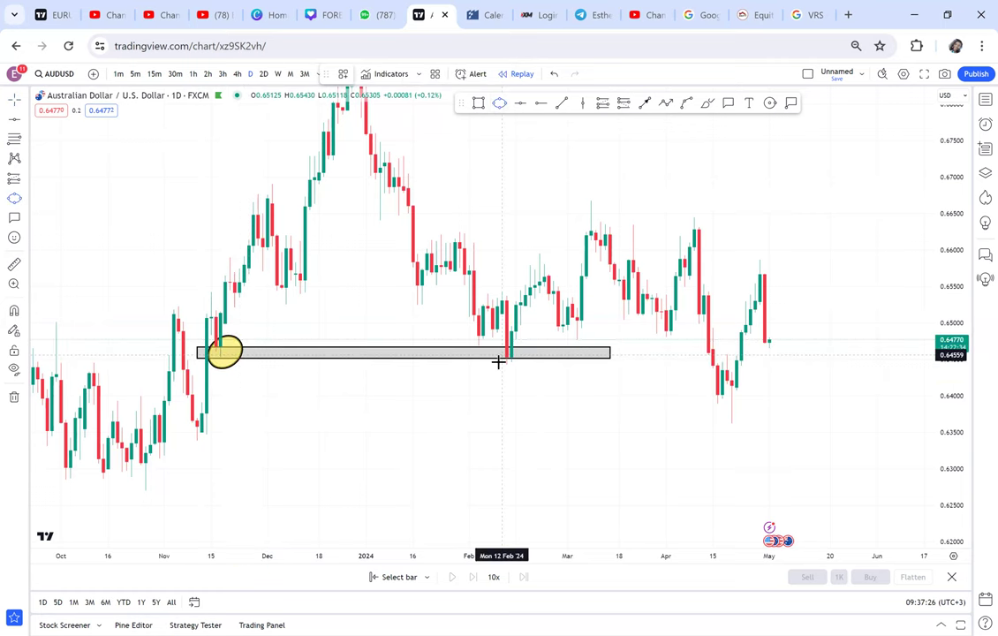
left_click(497, 362)
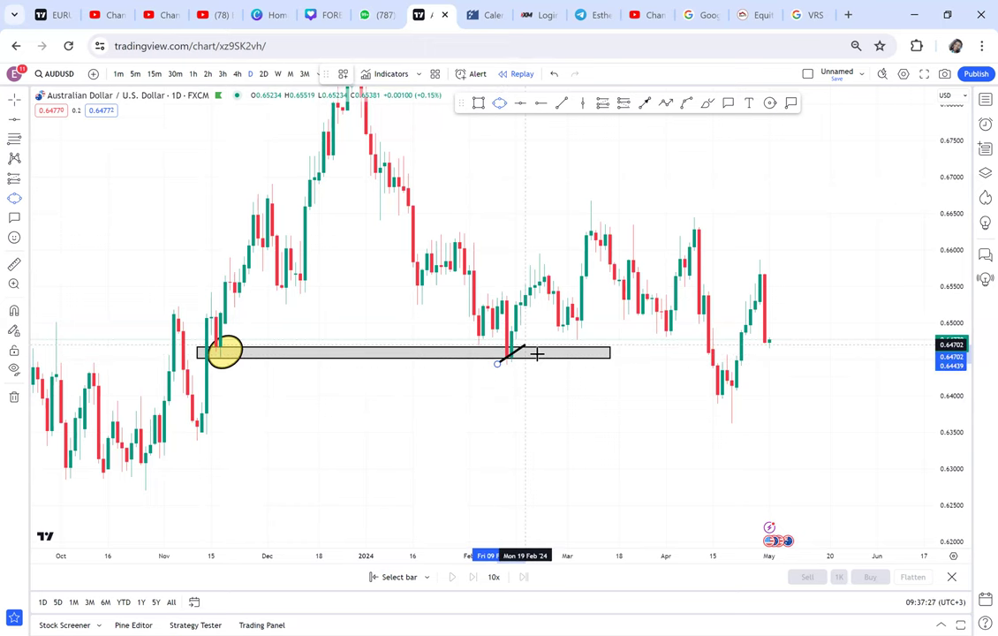
left_click(525, 346)
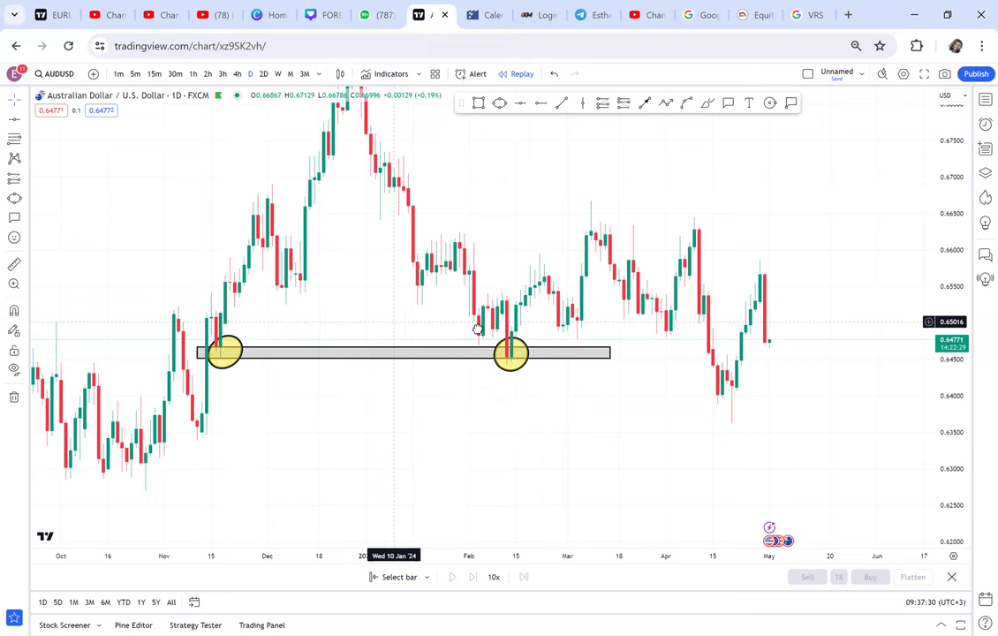
Switch the chart to the weekly timeframe and examine price around the marked support zone
left_click_drag(408, 322, 476, 328)
scroll(475, 328, "up", 1)
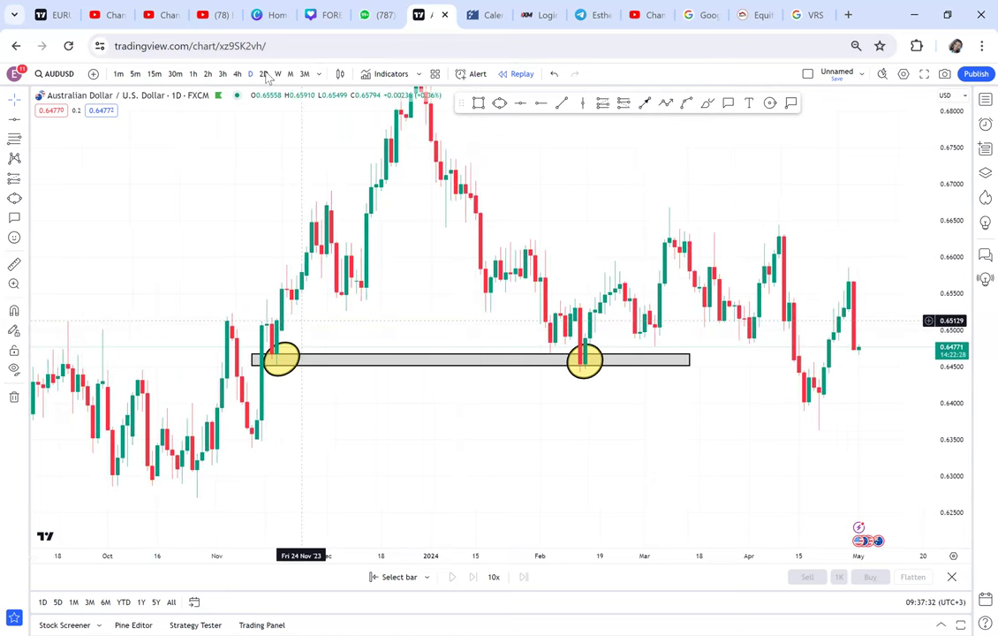
left_click(276, 74)
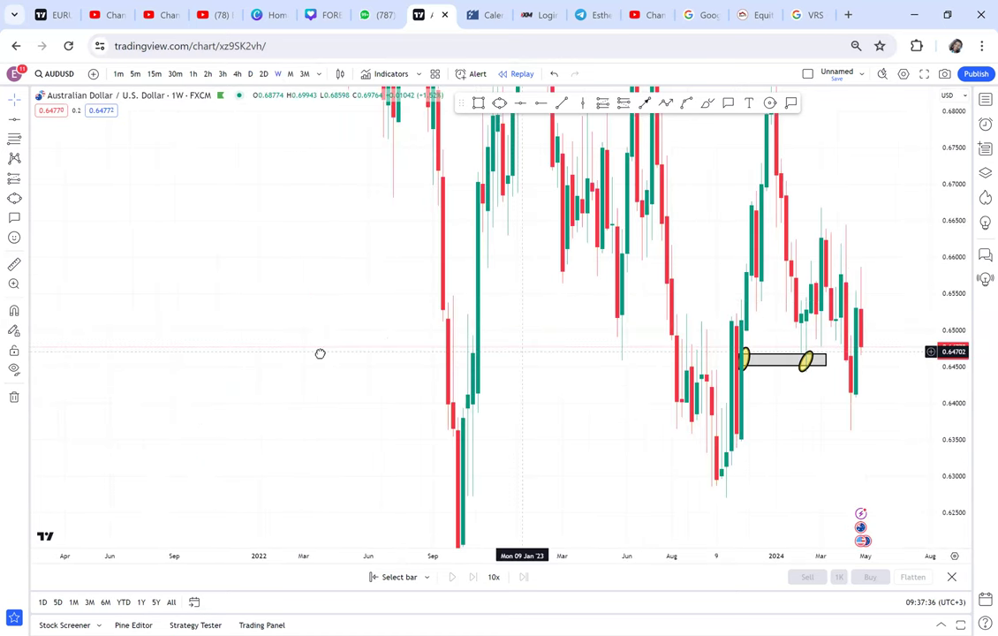
scroll(598, 412, "right", 3)
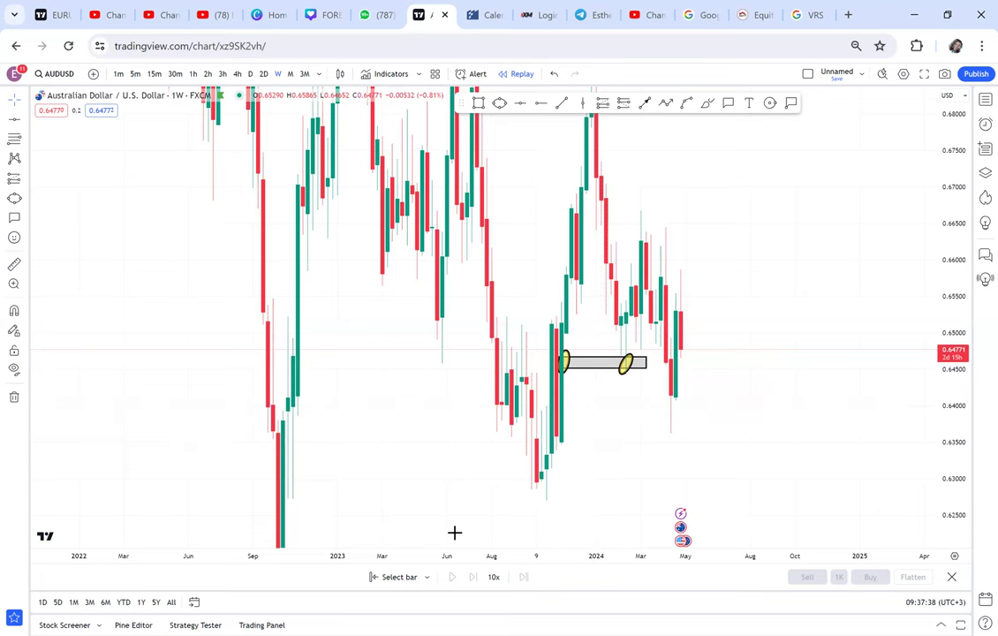
scroll(432, 494, "up", 3)
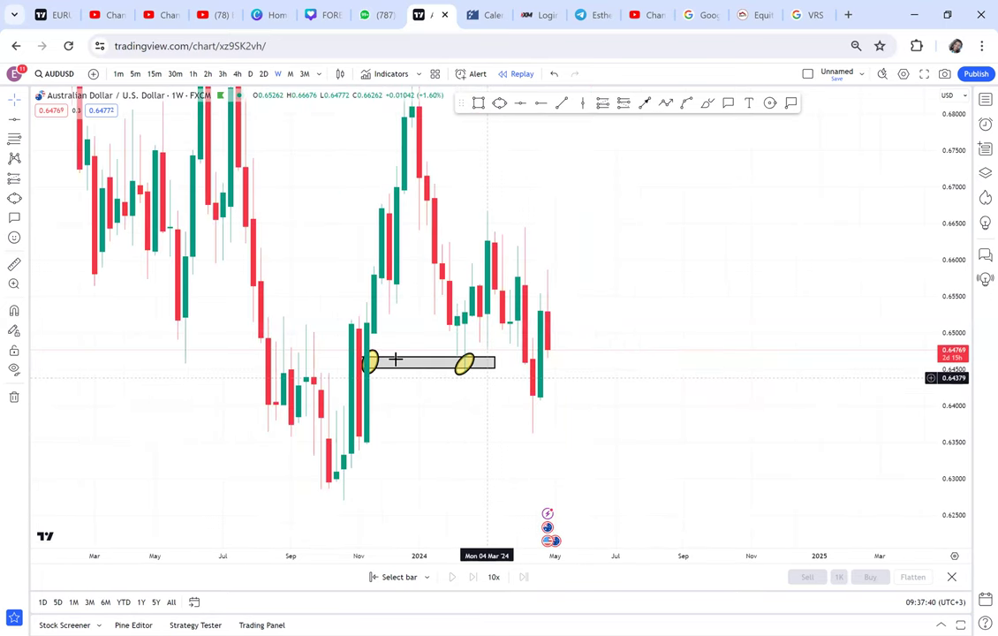
Return the chart to the daily timeframe and draw a horizontal line at 0.68720 on the late-December high
left_click(253, 74)
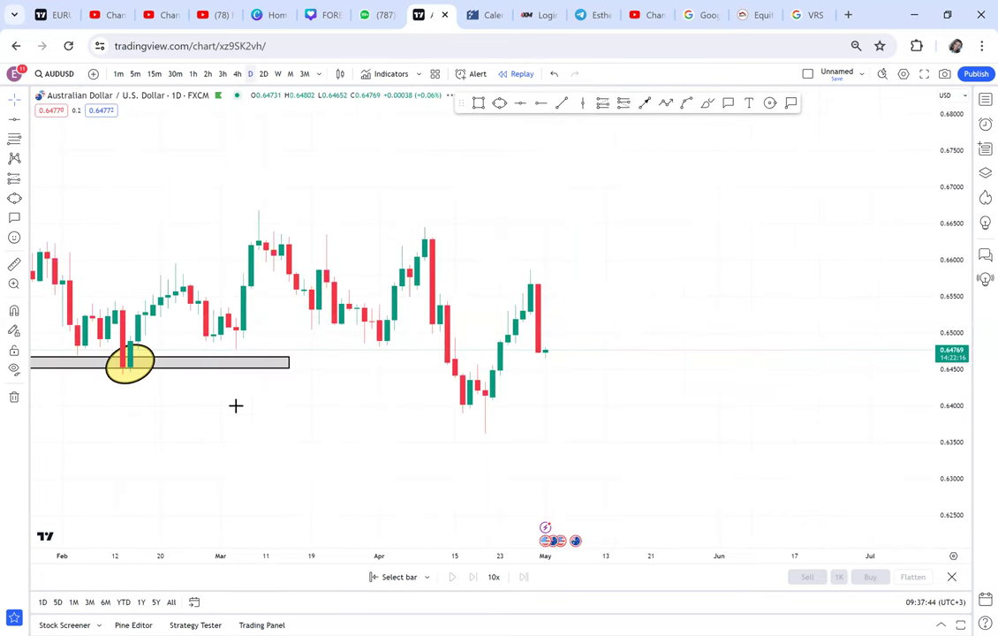
scroll(453, 524, "down", 2)
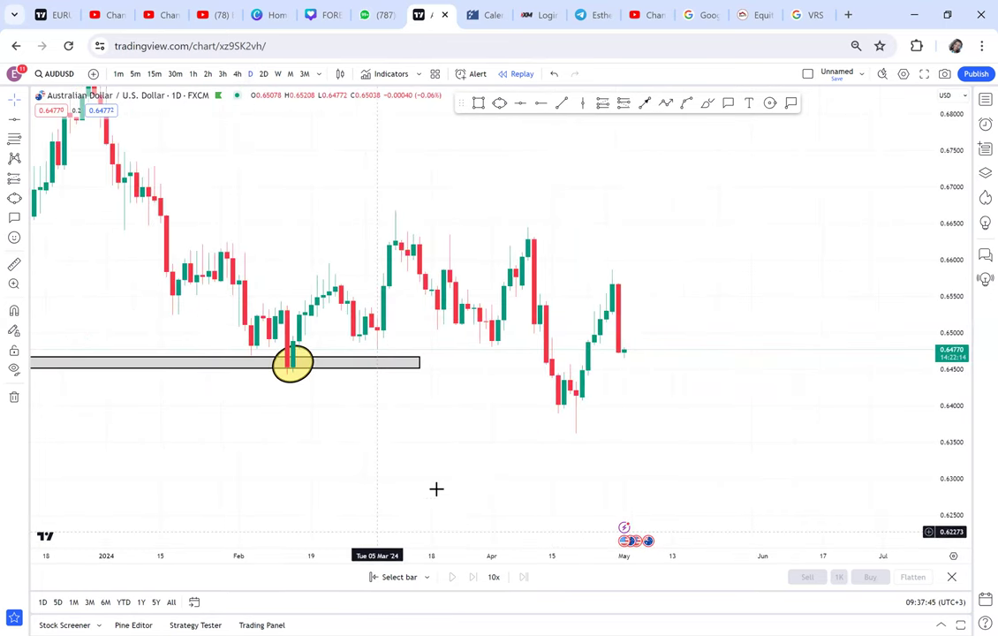
left_click_drag(445, 440, 694, 553)
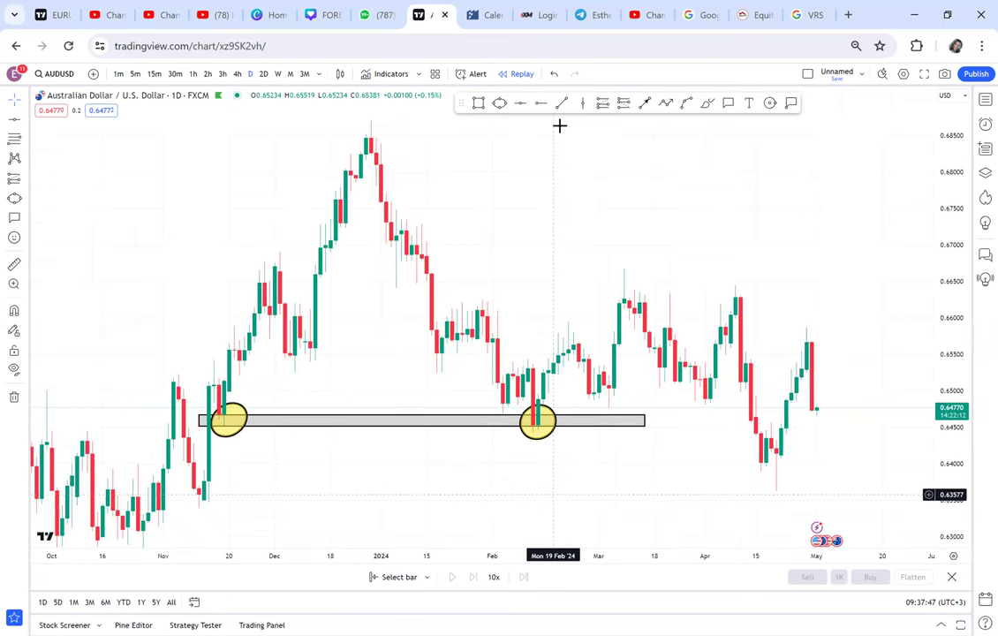
left_click(521, 104)
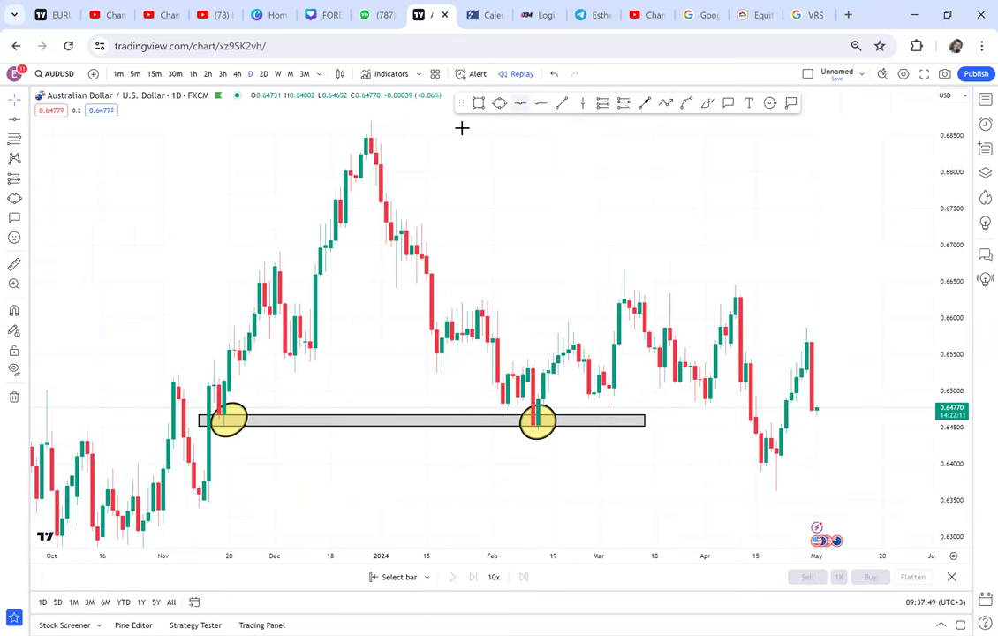
left_click(329, 119)
Measure the range from the mid-November support zone up to the 0.68720 line and place a horizontal line near its midpoint at 0.66621
left_click(13, 265)
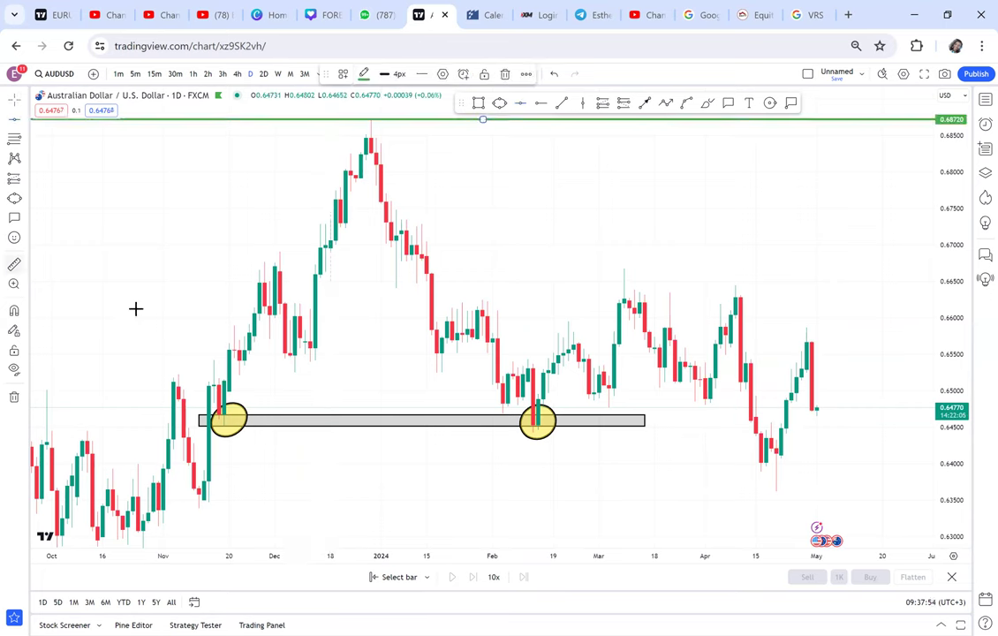
left_click(209, 420)
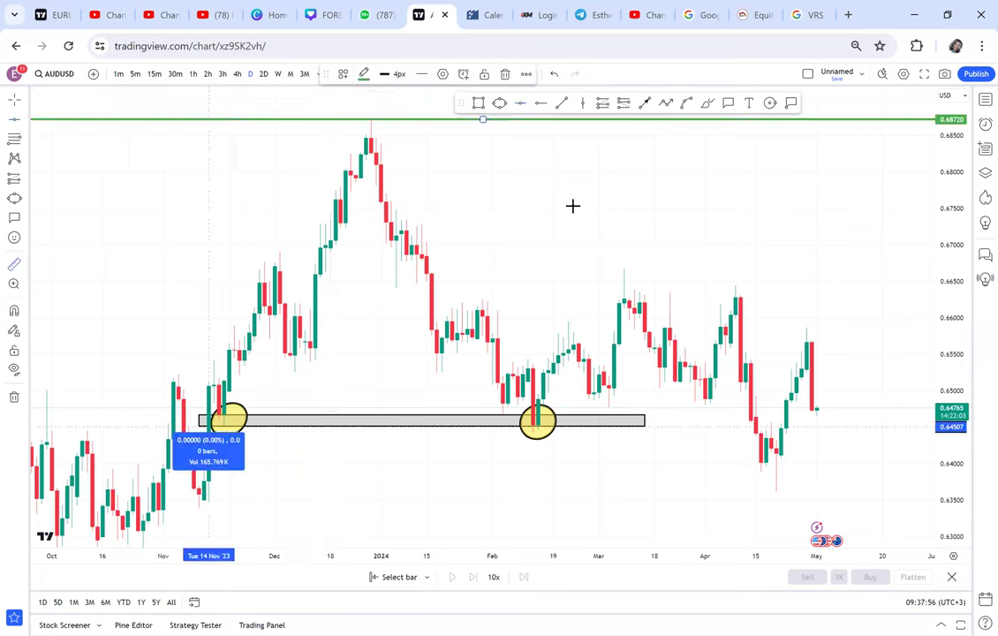
left_click(645, 120)
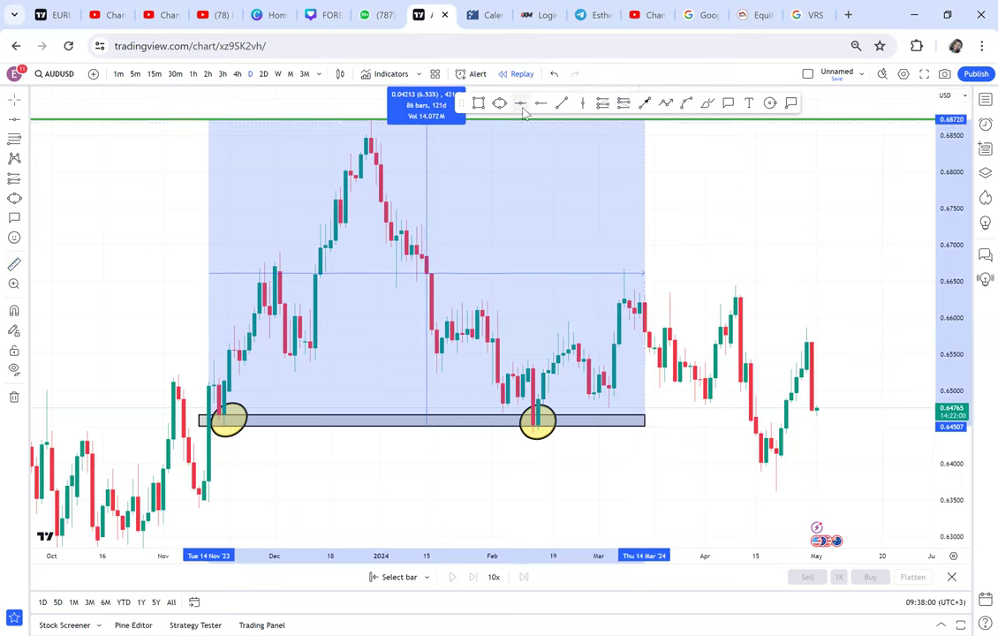
left_click(371, 272)
Recolour the horizontal line at 0.68720 red
left_click(371, 139)
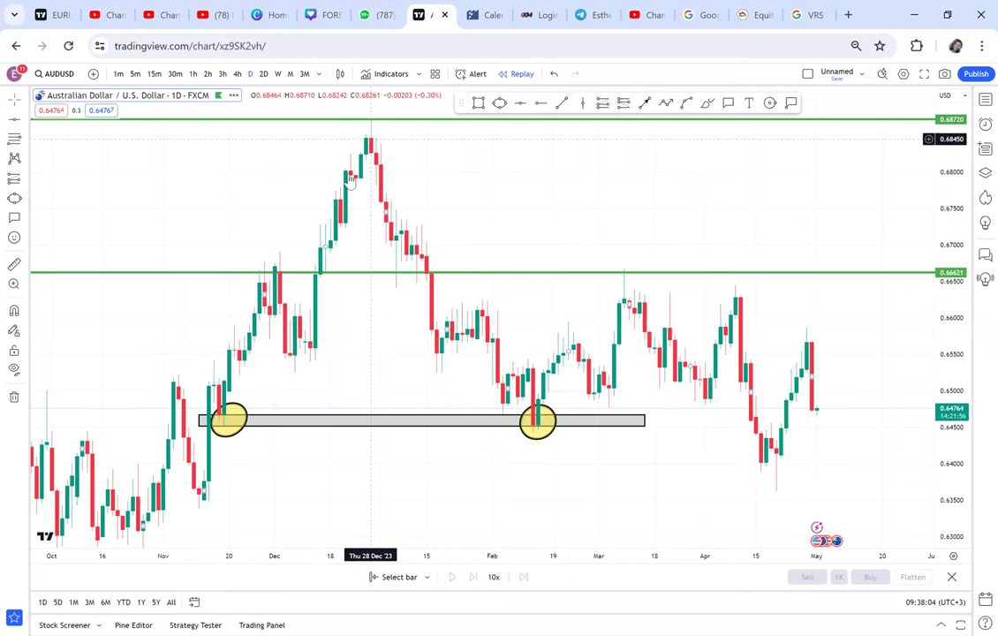
left_click(386, 146)
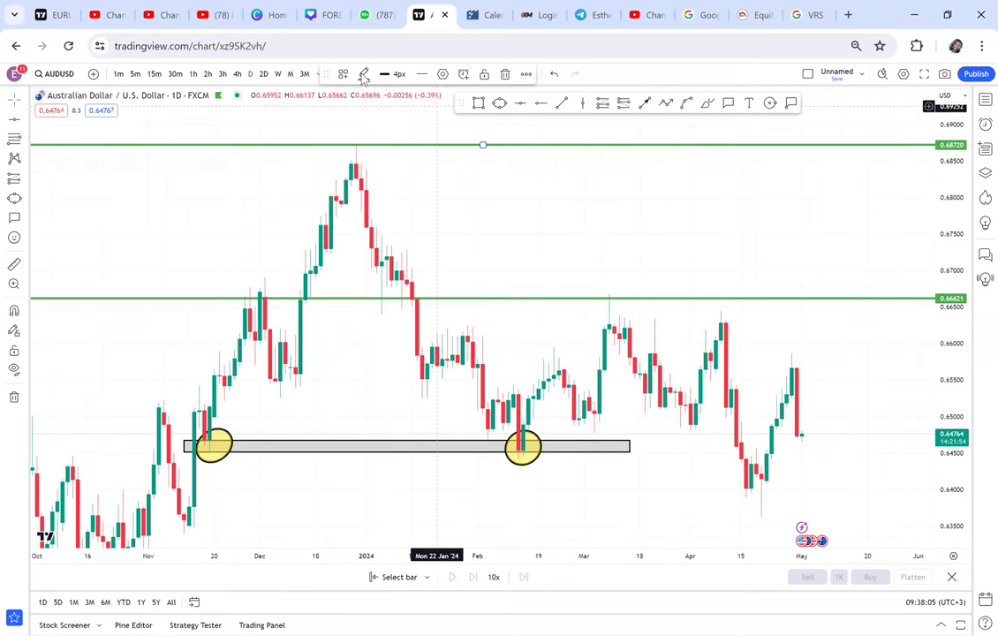
left_click(363, 75)
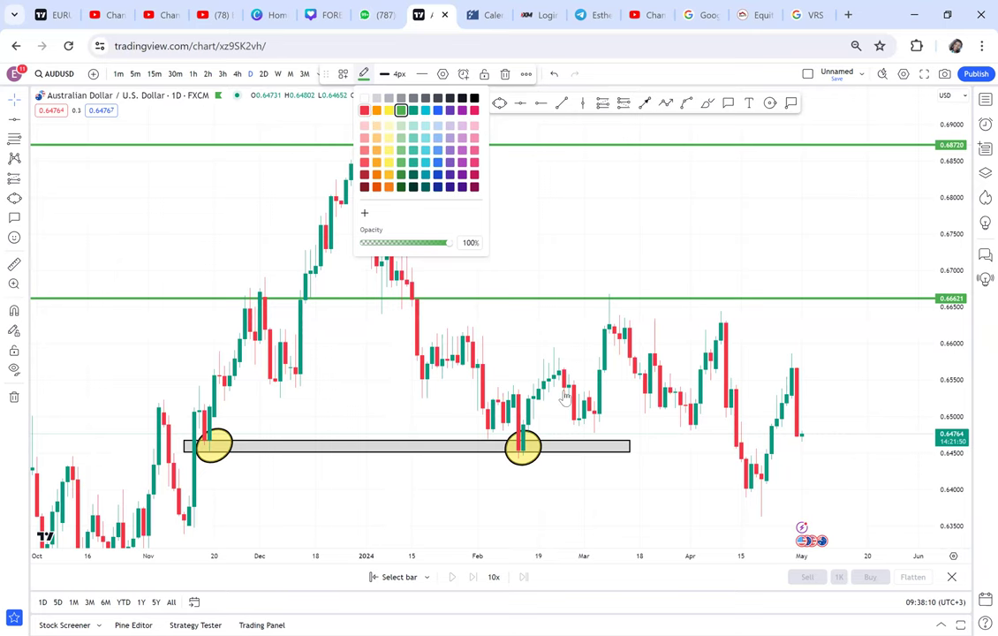
left_click(364, 111)
Draw a rectangle from about 0.64951 on 8 February 2024 down to about 0.64465, extending its end past the thin support zone
left_click_drag(612, 420, 581, 339)
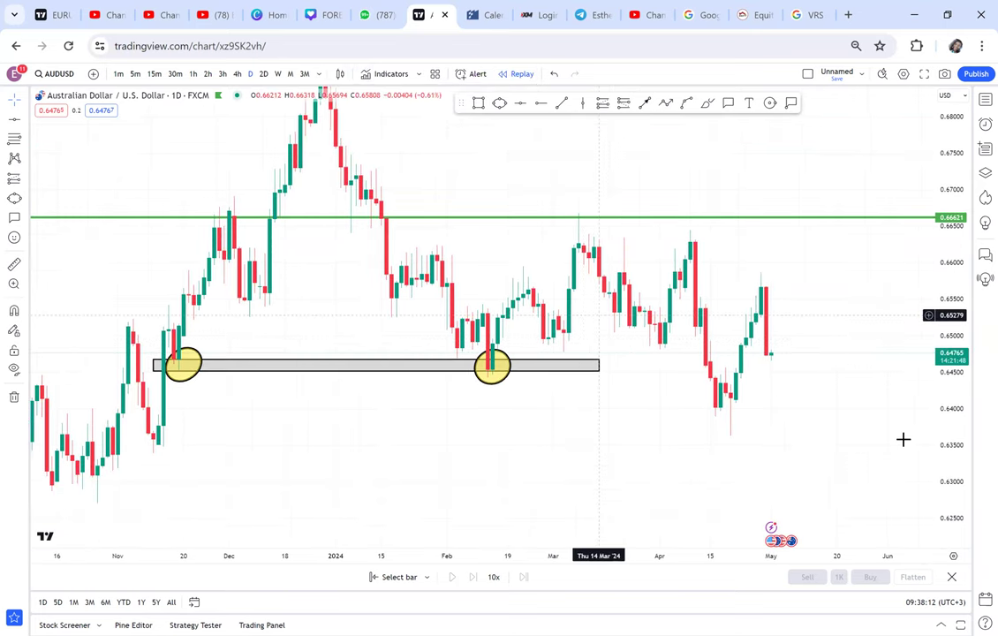
scroll(669, 412, "up", 2)
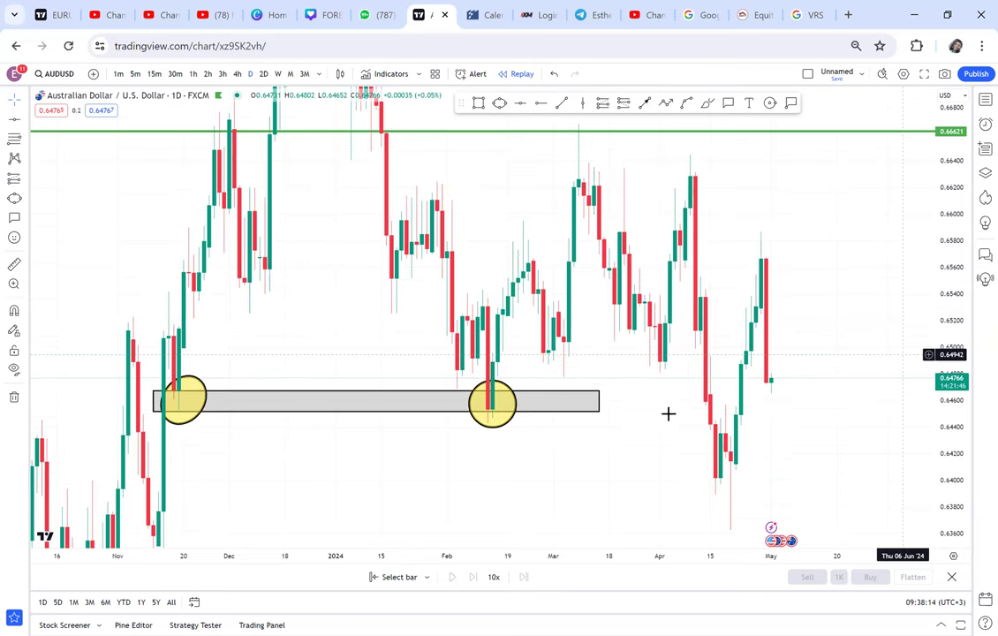
scroll(606, 386, "up", 1)
left_click(479, 104)
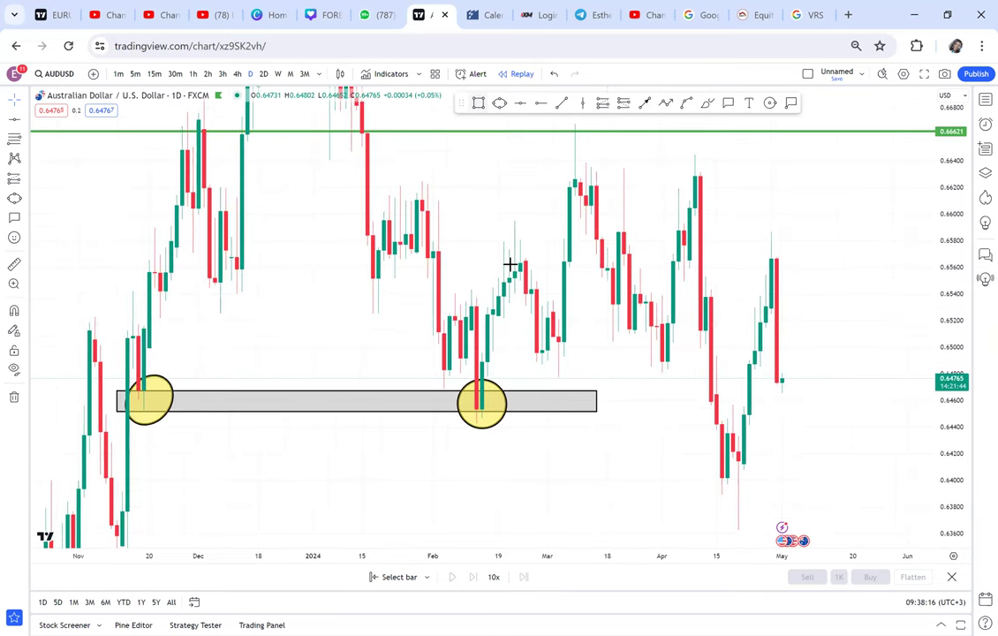
left_click_drag(460, 354, 520, 407)
left_click(541, 418)
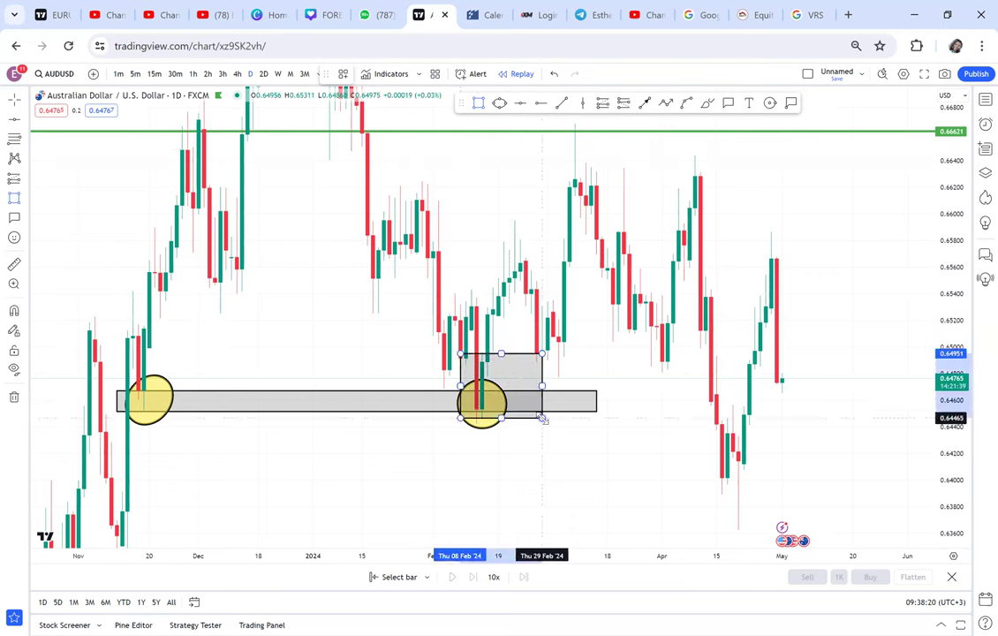
left_click_drag(541, 385, 628, 385)
left_click(558, 325)
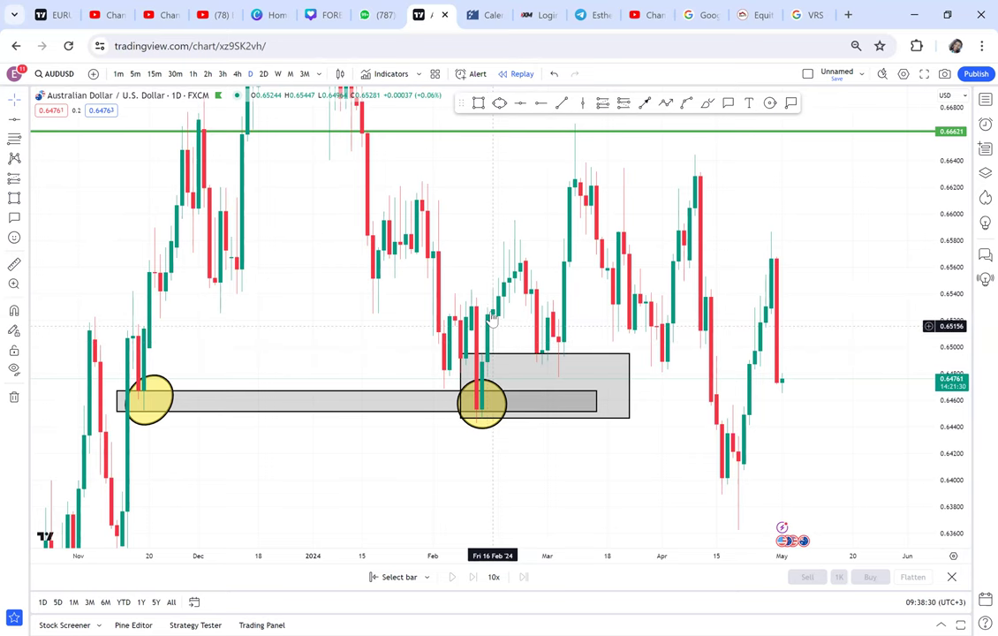
Measure the price move from 15 February 2024 above the new rectangle up to the 0.66621 line, ending at 4 March
left_click_drag(386, 227, 351, 268)
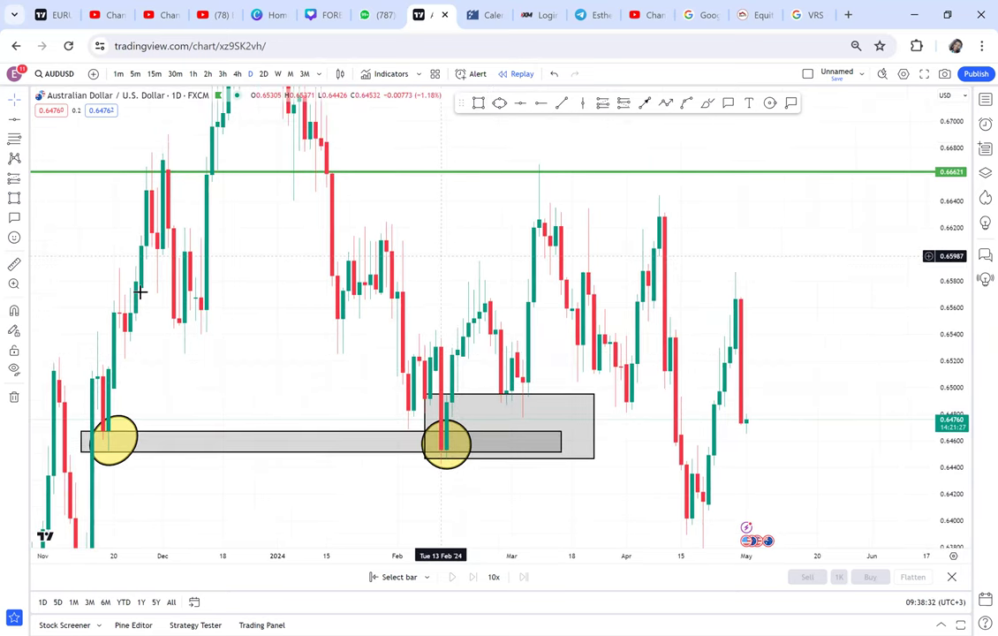
left_click(13, 265)
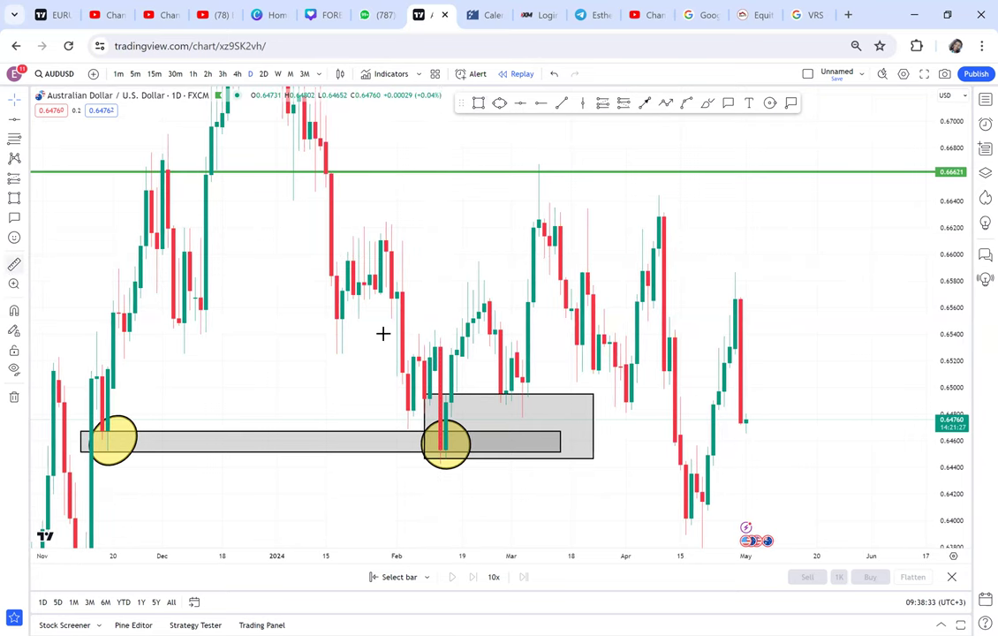
left_click(453, 355)
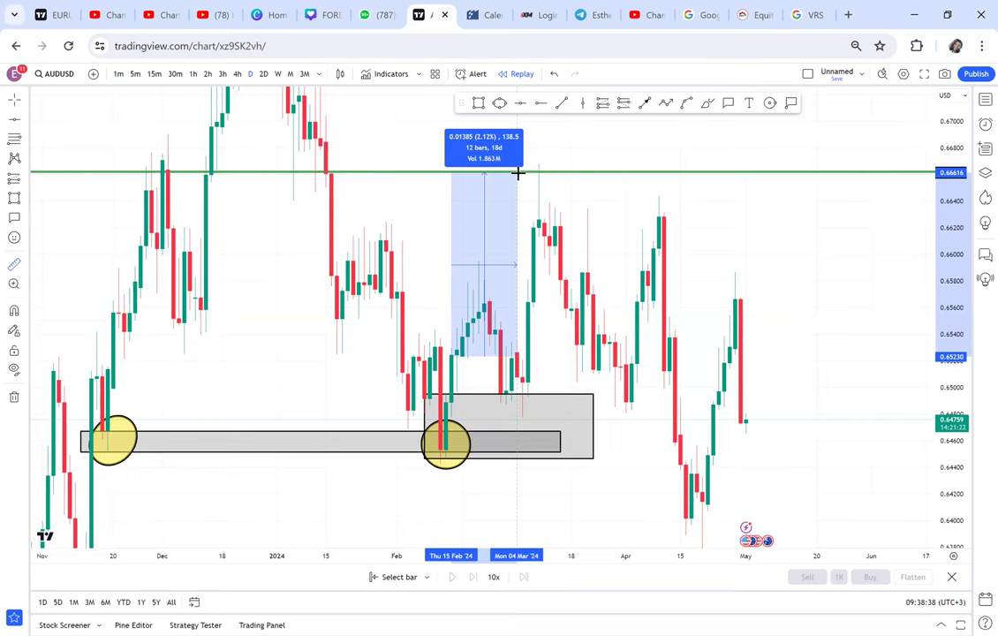
left_click(518, 173)
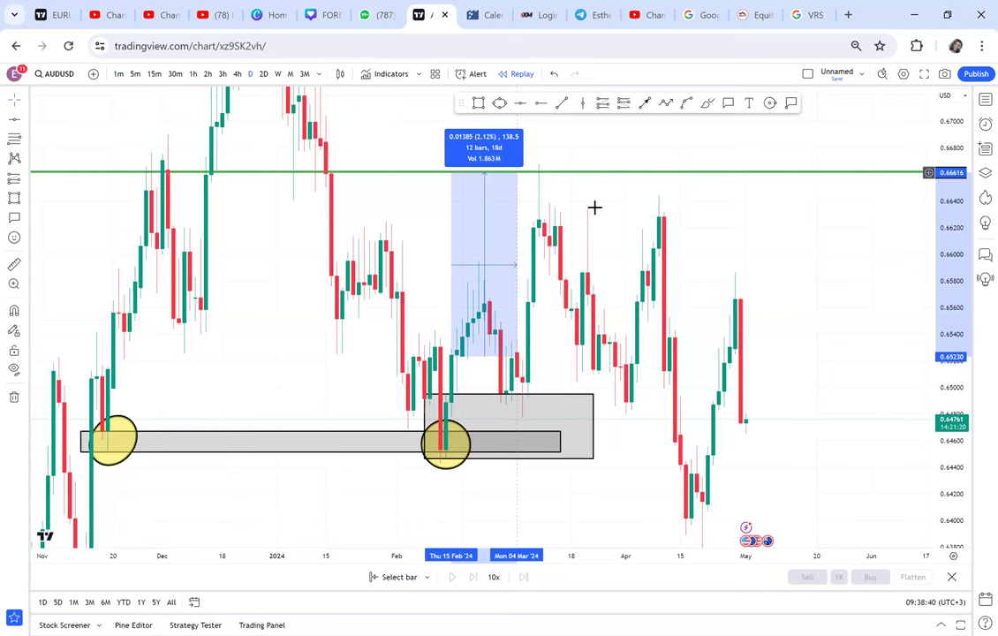
left_click(594, 207)
Start the bar replay from Friday 16 February 2024, just after the circled support touch
scroll(594, 232, "up", 2)
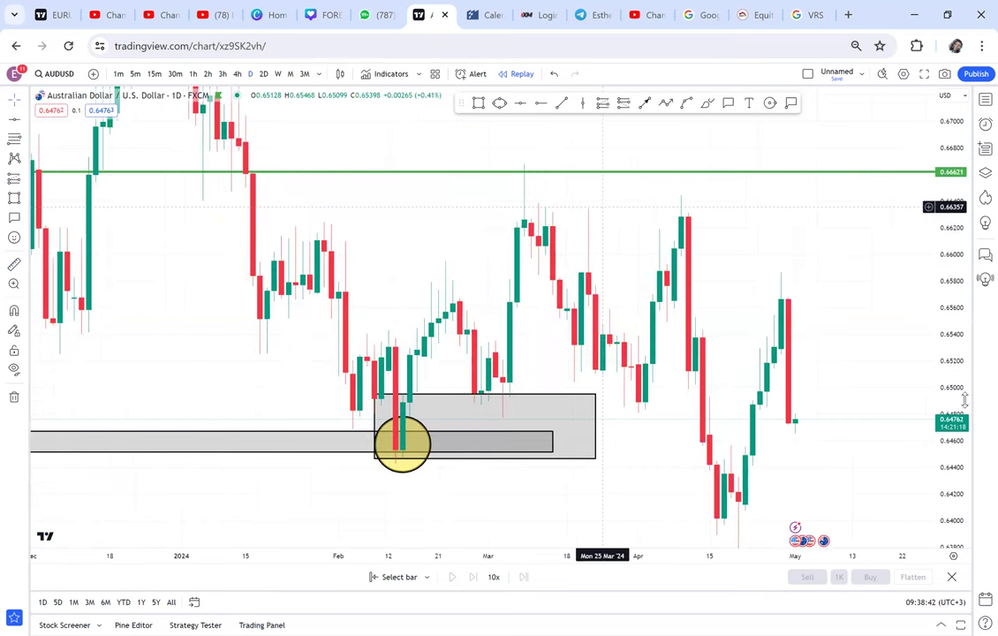
left_click_drag(958, 423, 936, 323)
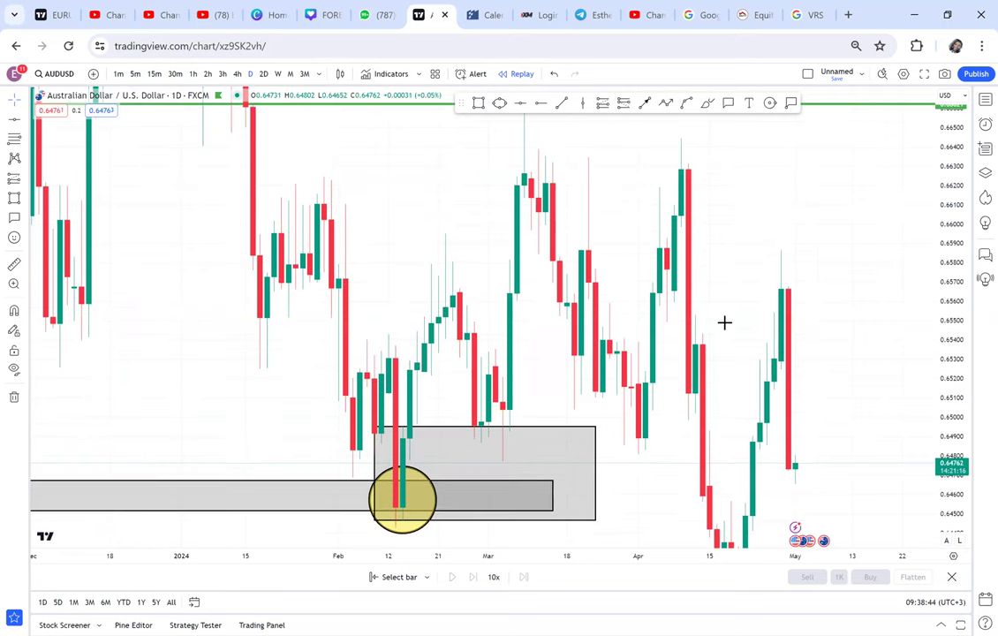
scroll(724, 323, "up", 1)
left_click_drag(616, 355, 724, 294)
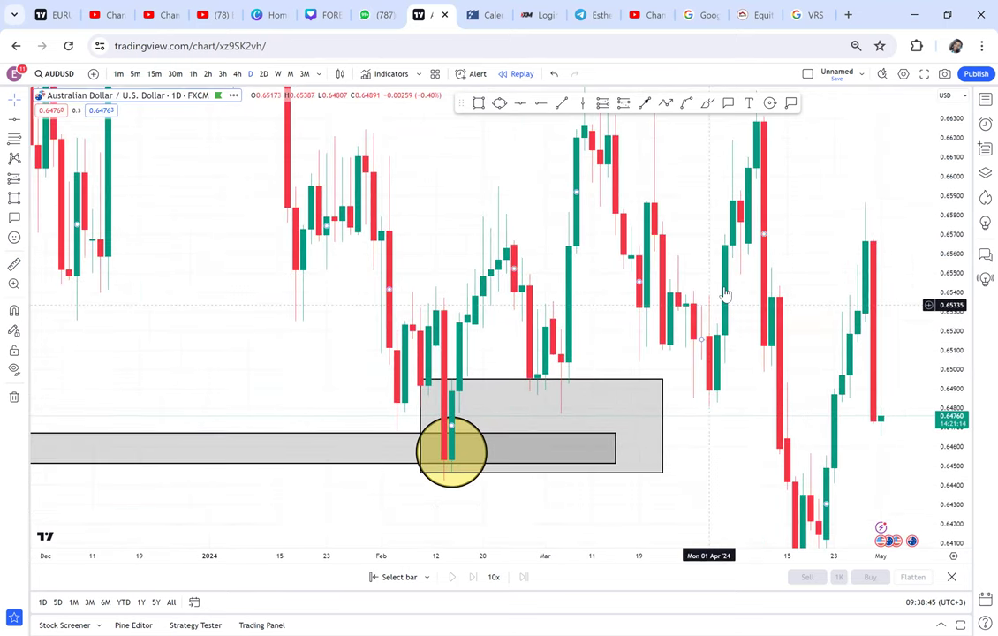
scroll(669, 300, "up", 1)
left_click_drag(655, 311, 666, 292)
scroll(637, 316, "down", 1)
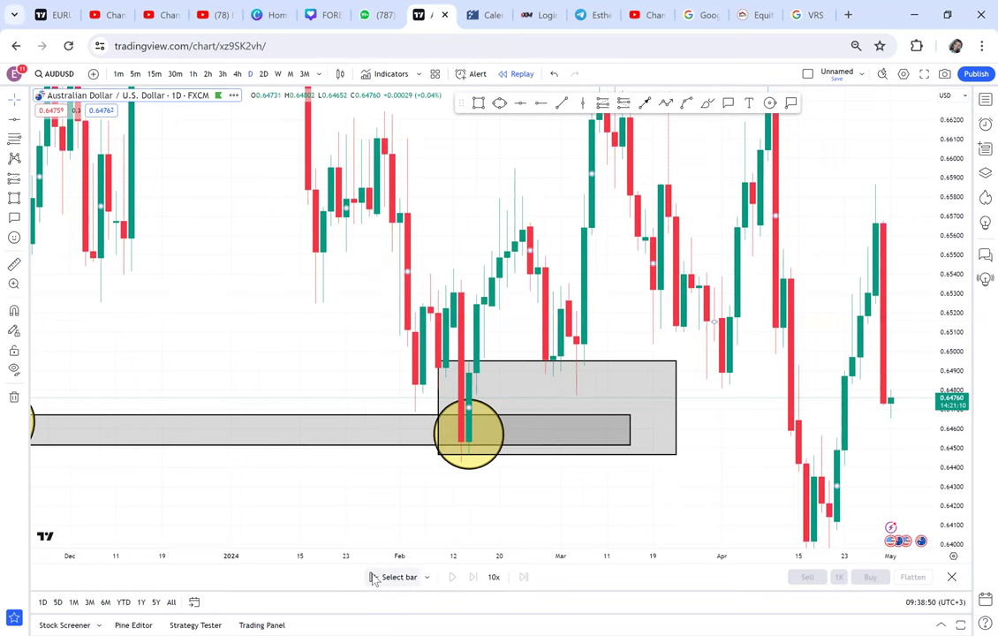
left_click(484, 377)
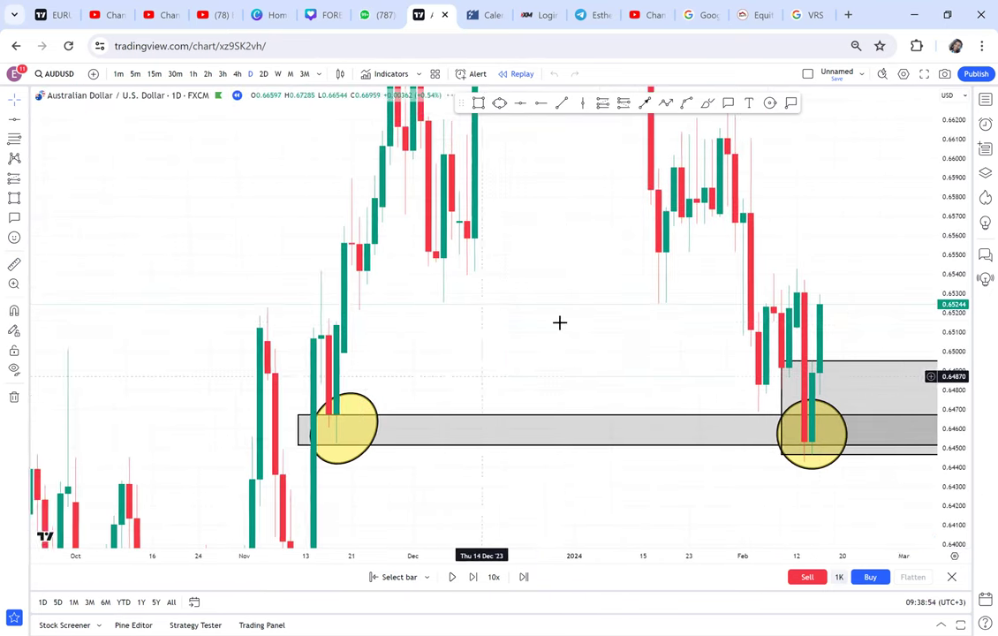
Measure the projected rise from the latest replay candle's close on 19 February up to the 0.66621 line at 6 March 2024
left_click_drag(505, 327, 400, 384)
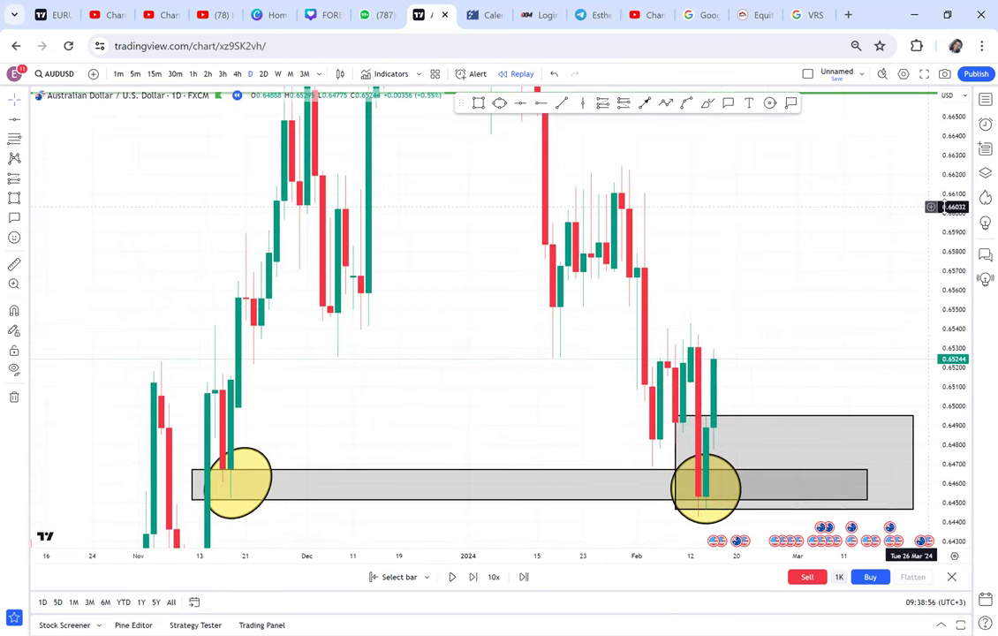
left_click_drag(948, 207, 891, 363)
left_click_drag(791, 291, 712, 276)
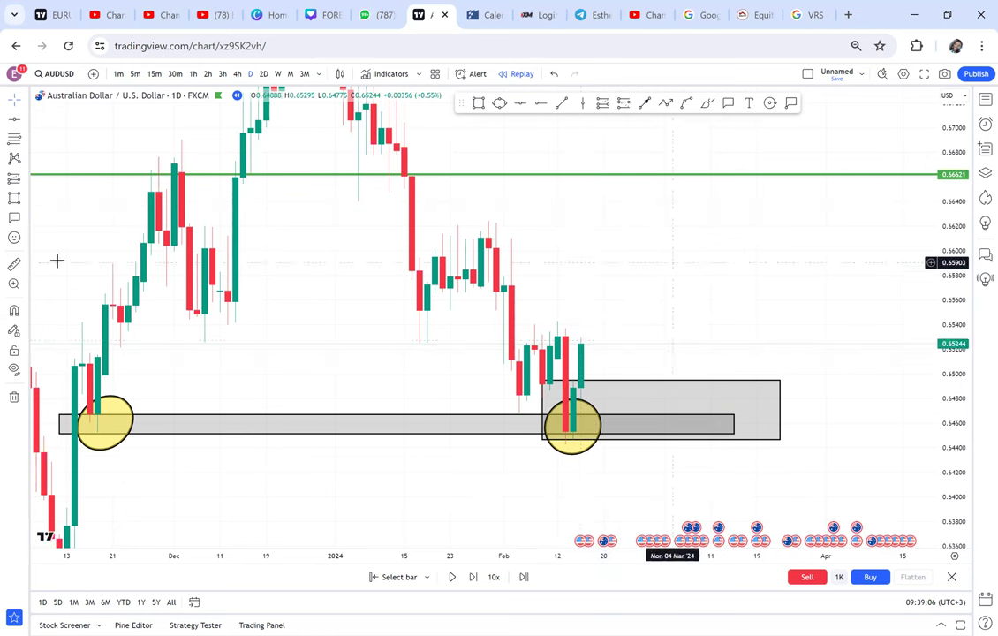
left_click(15, 265)
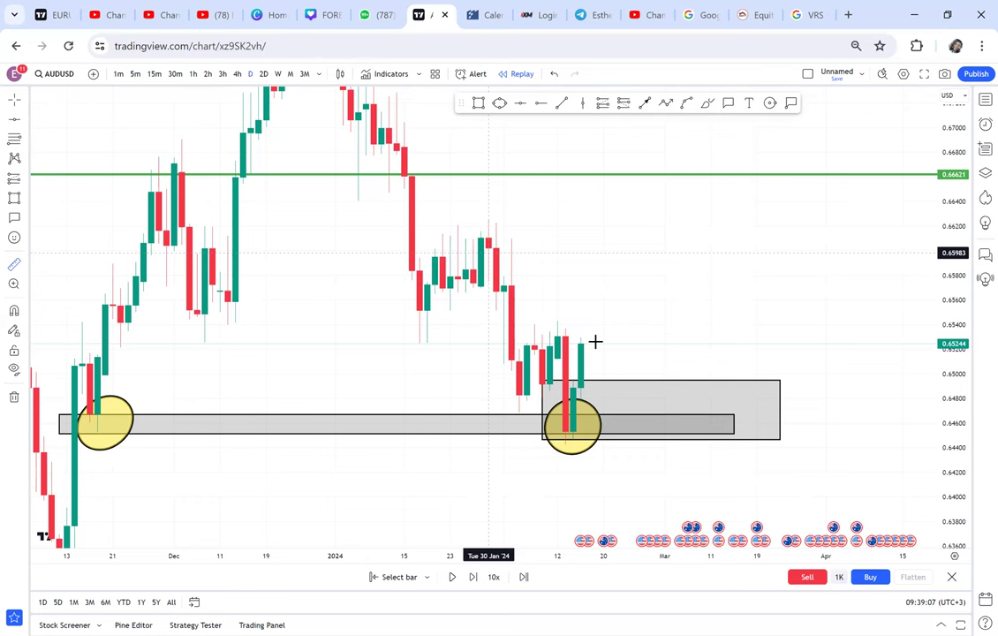
left_click(593, 344)
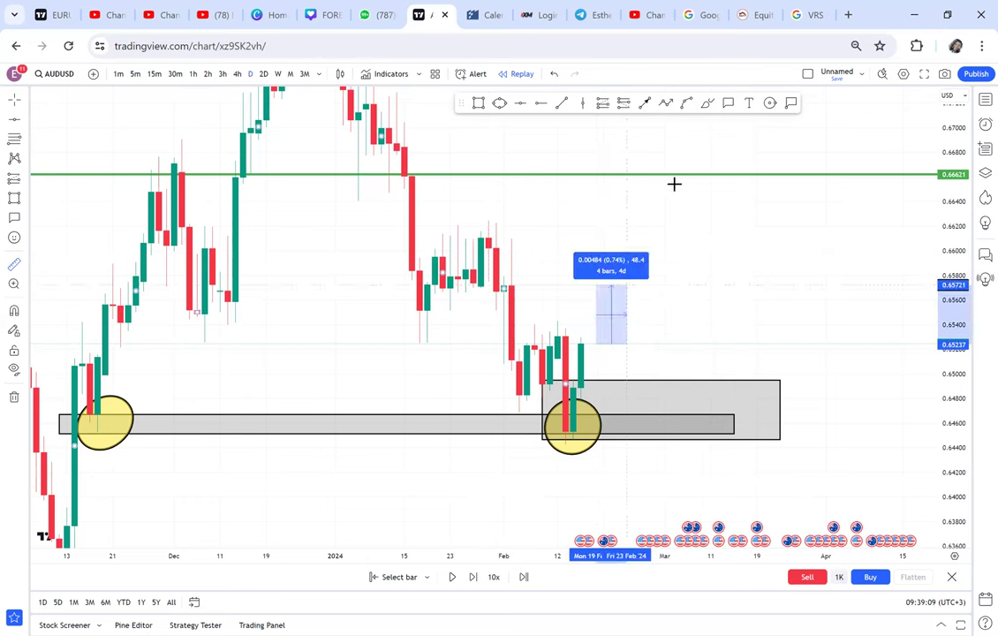
left_click(688, 175)
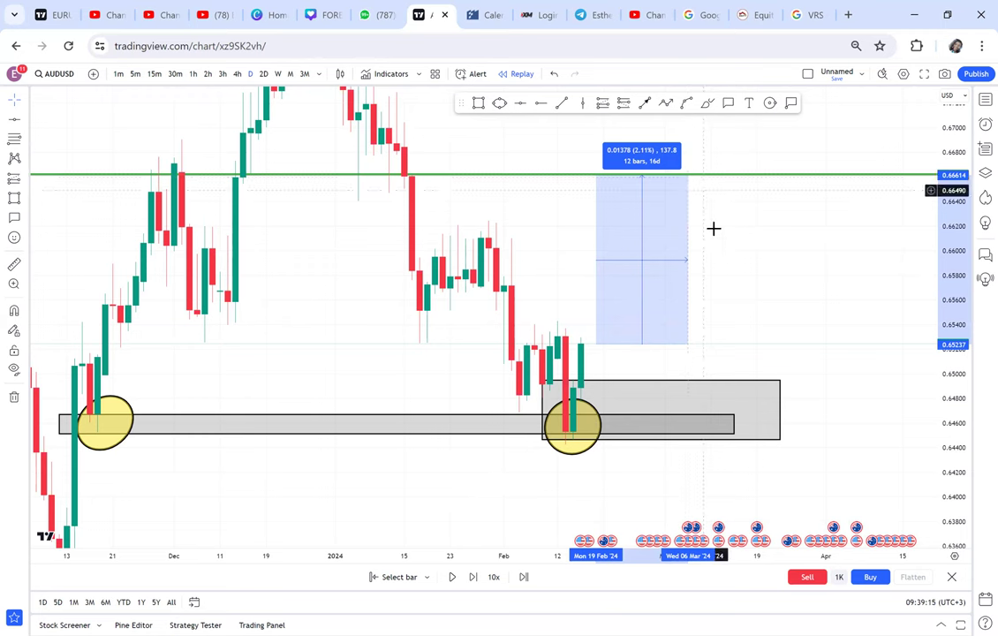
left_click(713, 228)
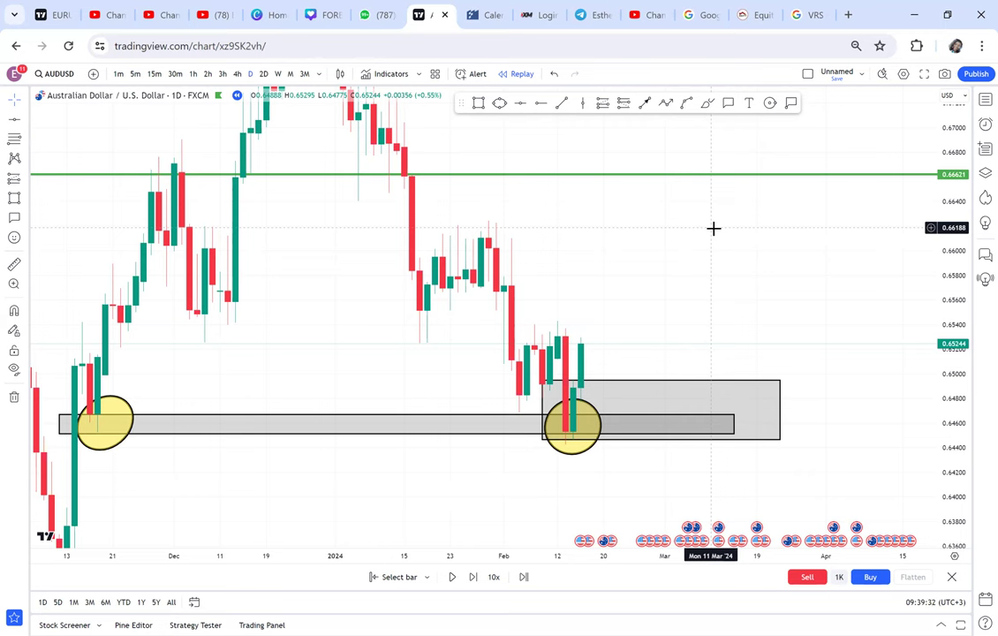
Advance the replay by seven daily candles, one at a time, to follow price after the support touch
left_click(473, 578)
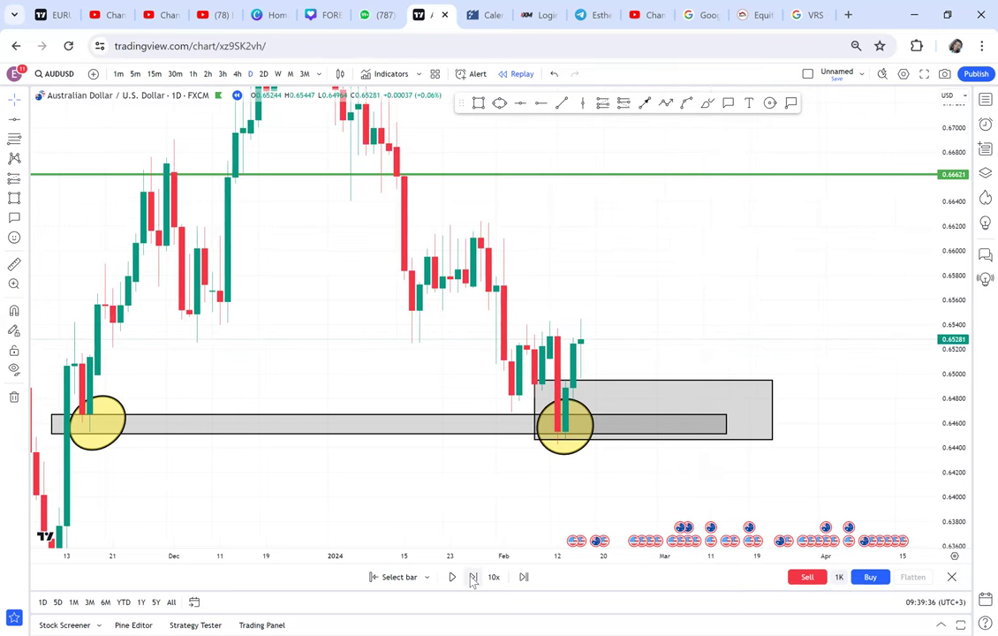
left_click(473, 579)
left_click(473, 578)
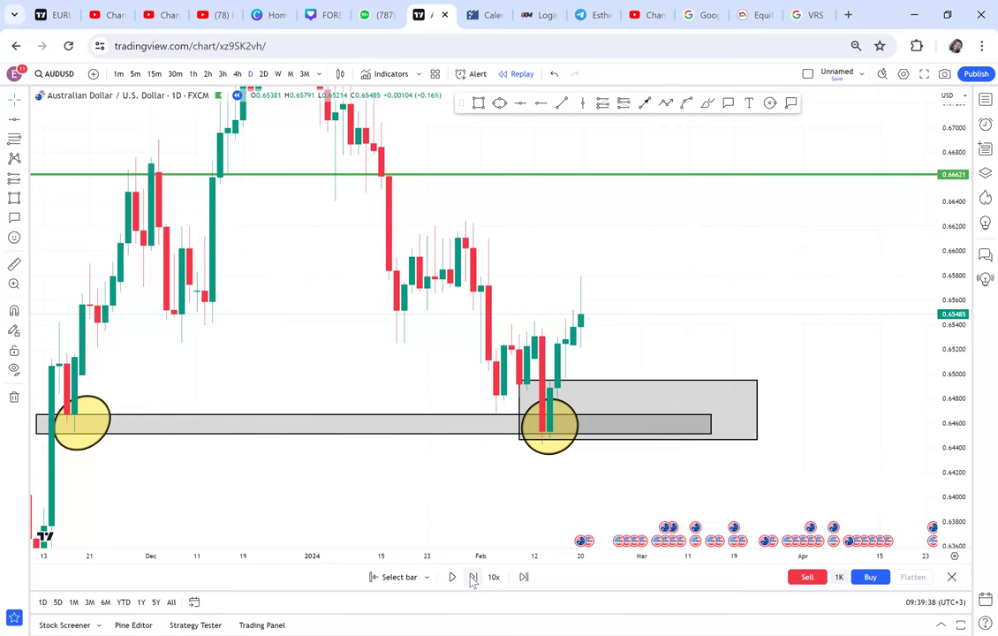
left_click(473, 578)
left_click(472, 578)
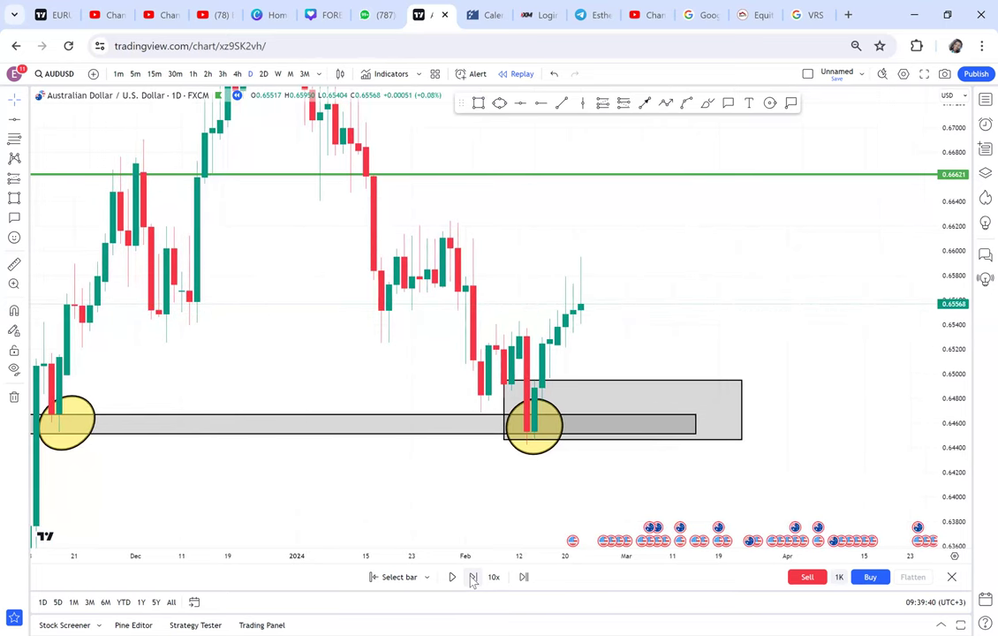
left_click(472, 579)
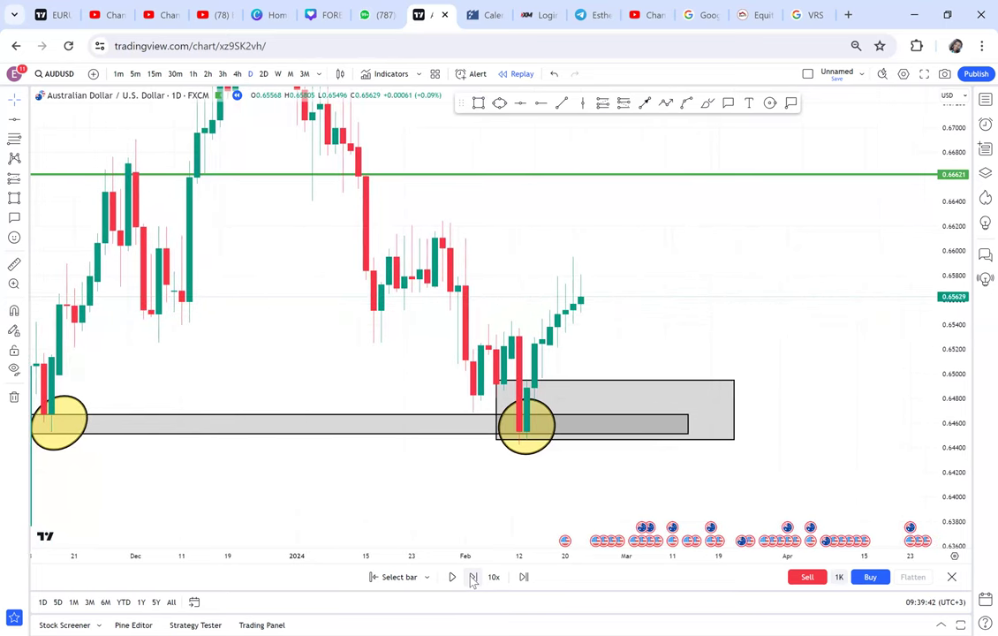
left_click(473, 579)
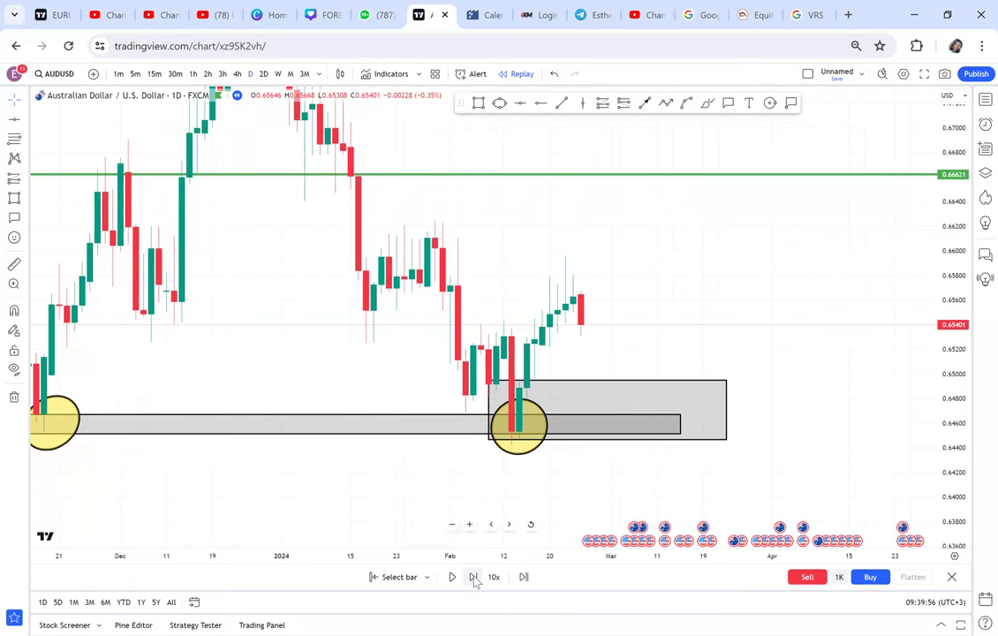
Advance the replay by two more daily candles, until price returns to the upper support rectangle
left_click(473, 577)
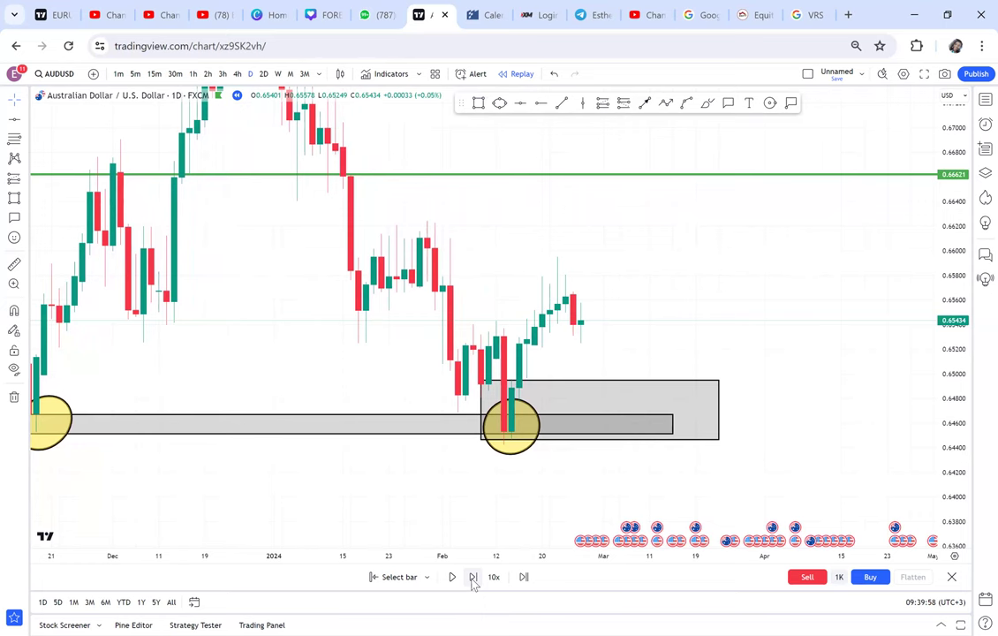
left_click(474, 577)
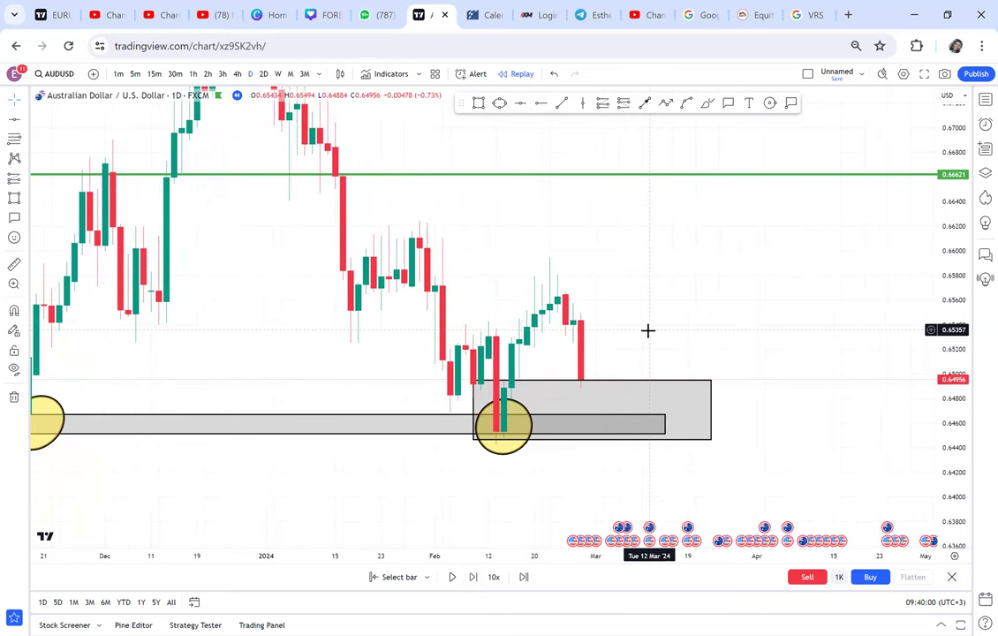
scroll(647, 330, "down", 1)
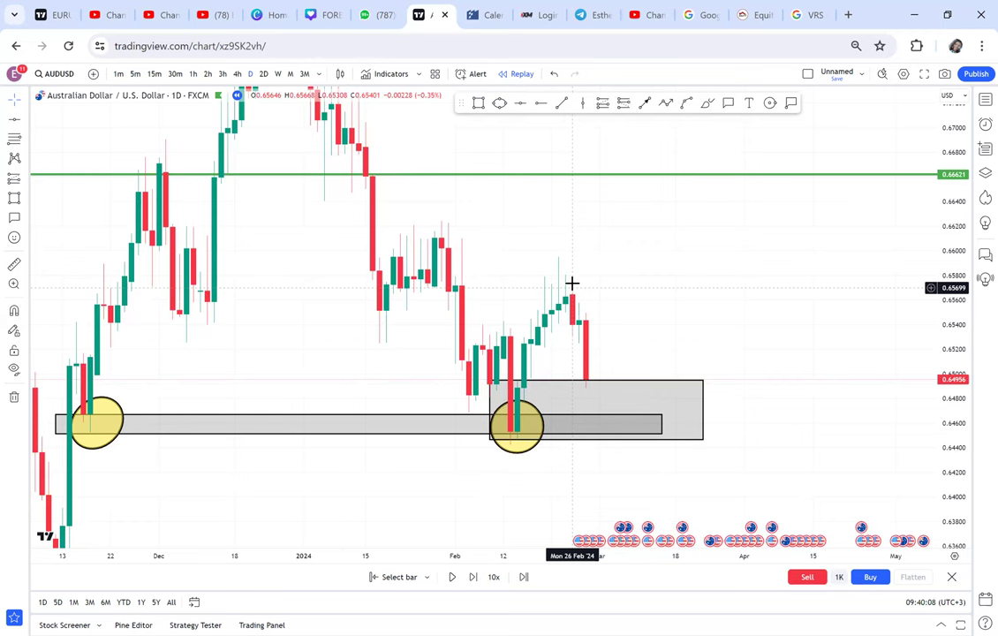
Measure the price move from about 0.65254 on 15 February 2024 down to the larger rectangle's upper edge at 7 March
left_click(14, 264)
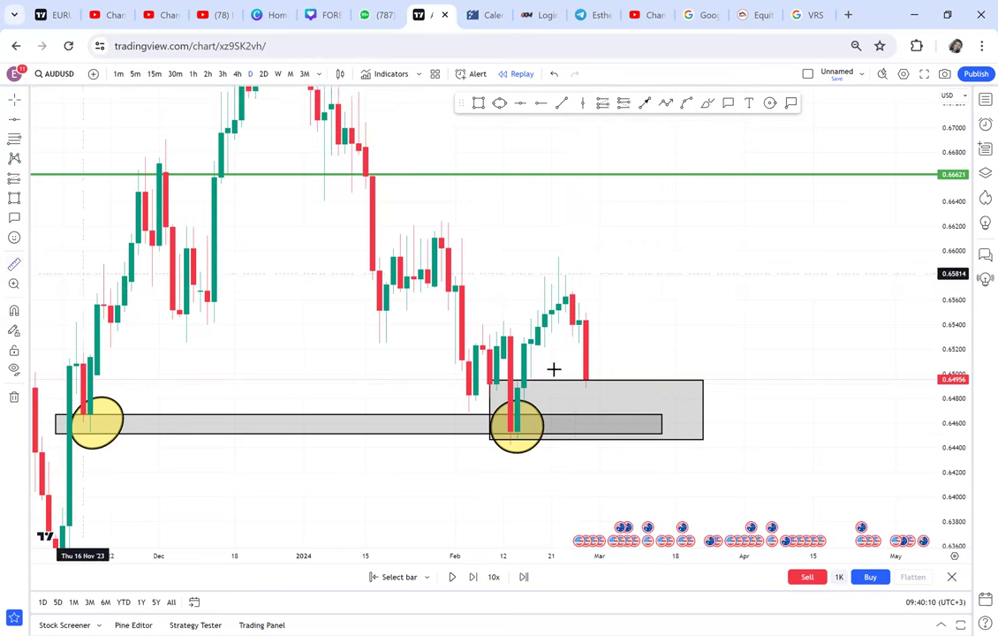
left_click(525, 343)
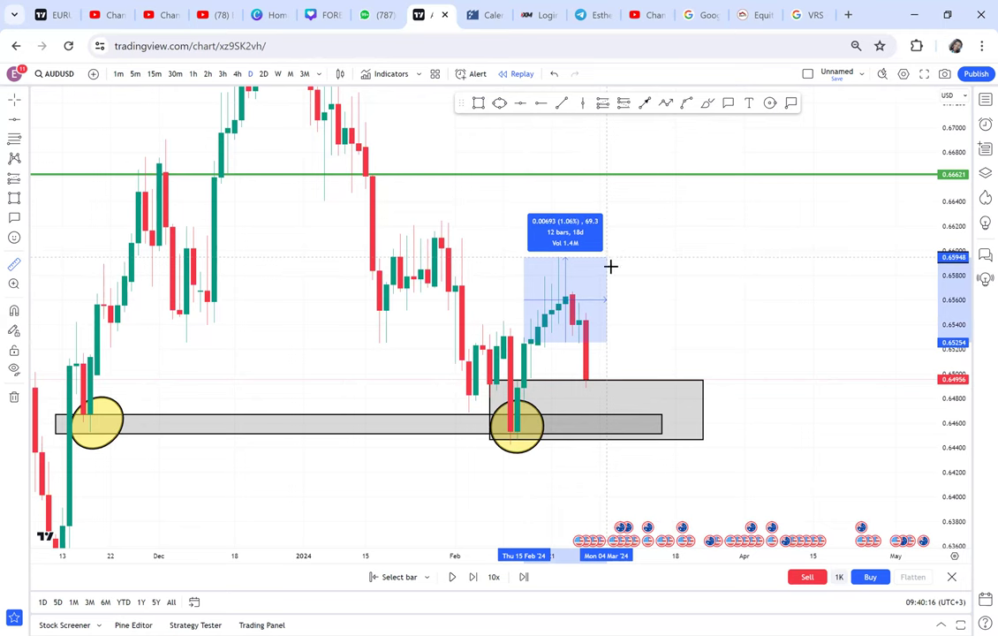
left_click(624, 378)
left_click(678, 326)
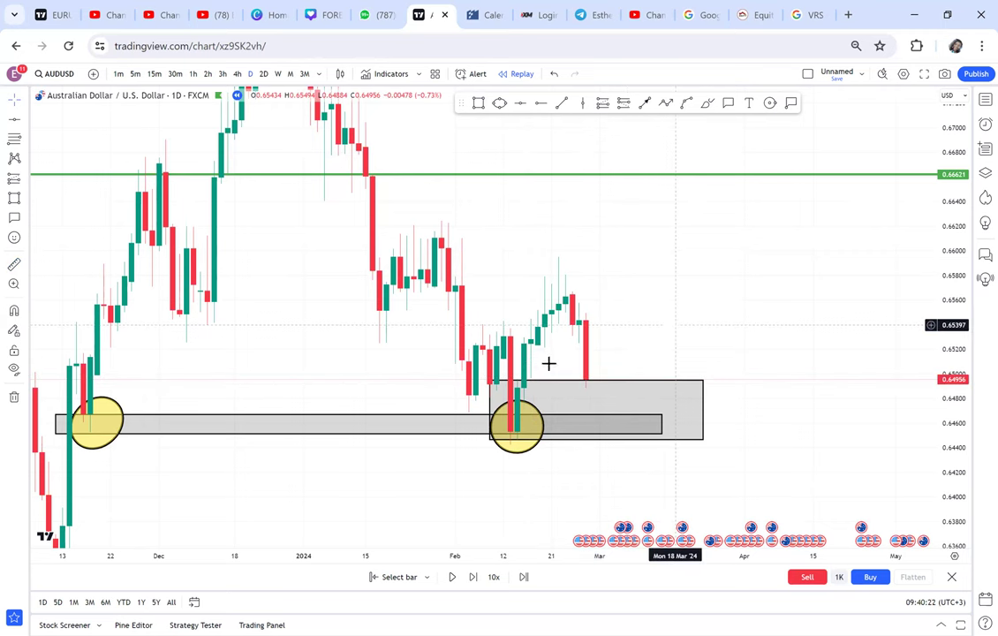
Draw an arrow from about 0.66077 at 4 April 2024 down to the latest red candle above the support rectangle
left_click(645, 104)
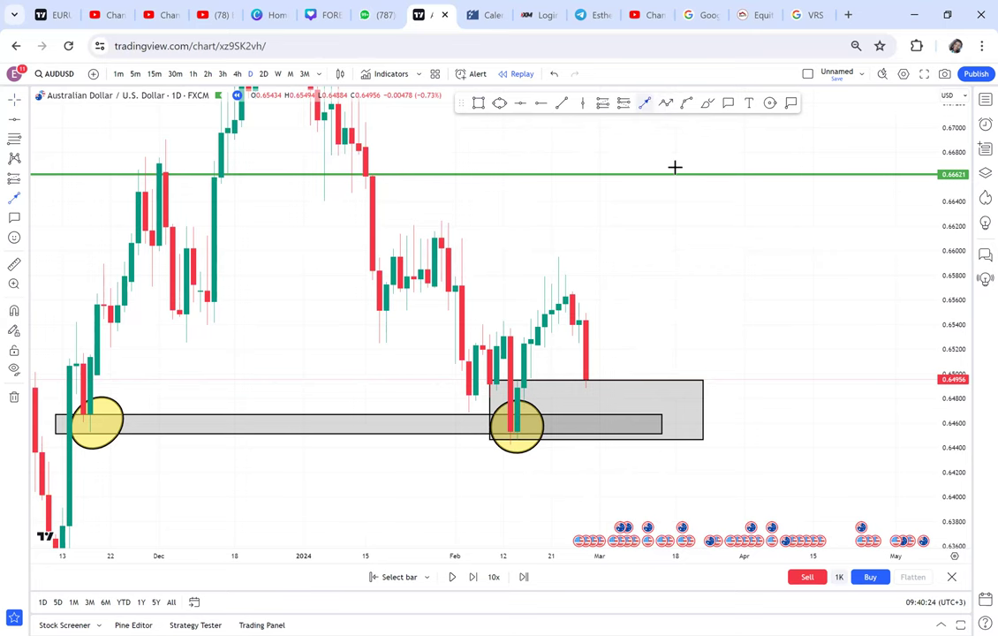
left_click(765, 241)
left_click(597, 356)
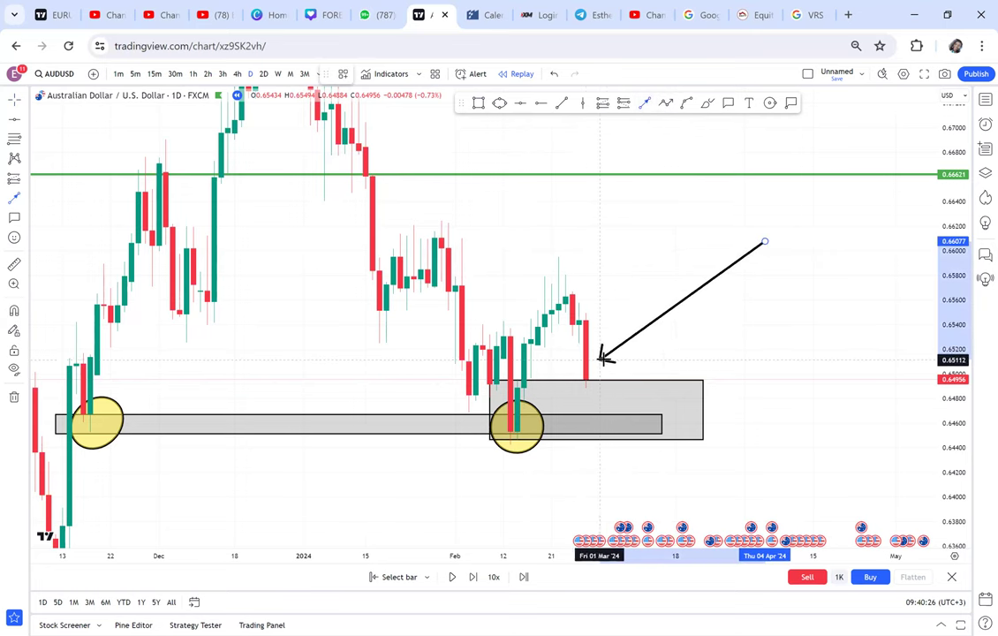
left_click(606, 359)
left_click(654, 250)
left_click_drag(619, 284, 588, 312)
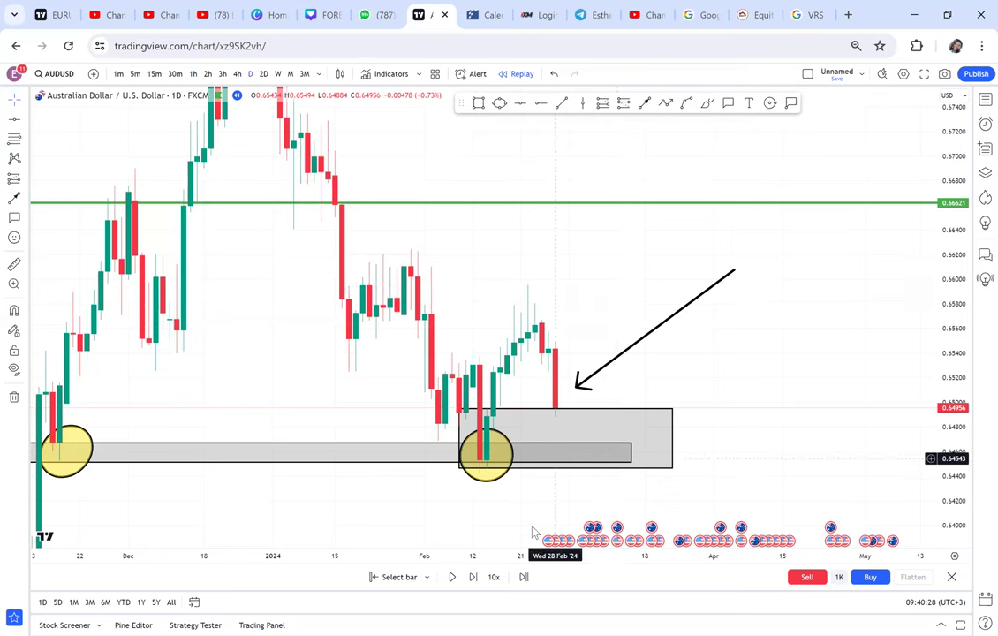
Advance the replay by seven daily candles, one at a time, up to 8 March 2024
left_click(476, 582)
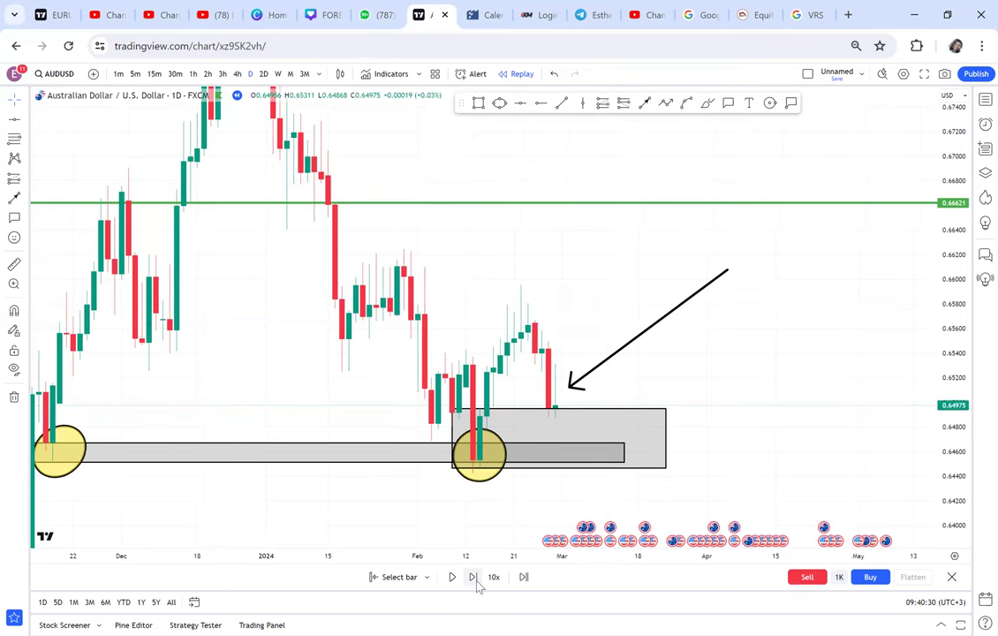
left_click(473, 577)
left_click(473, 577)
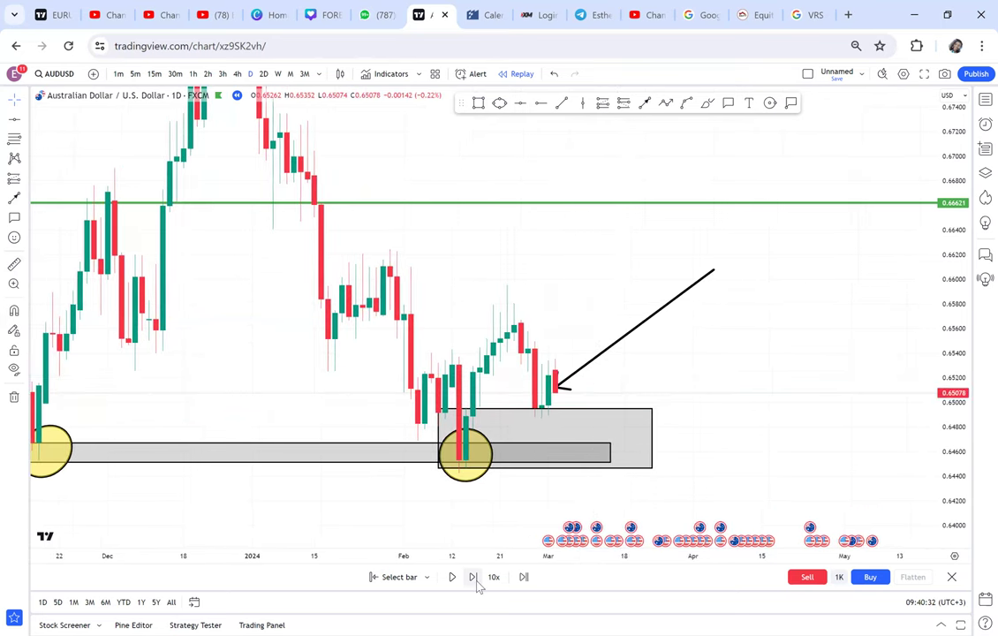
left_click(474, 577)
left_click(474, 578)
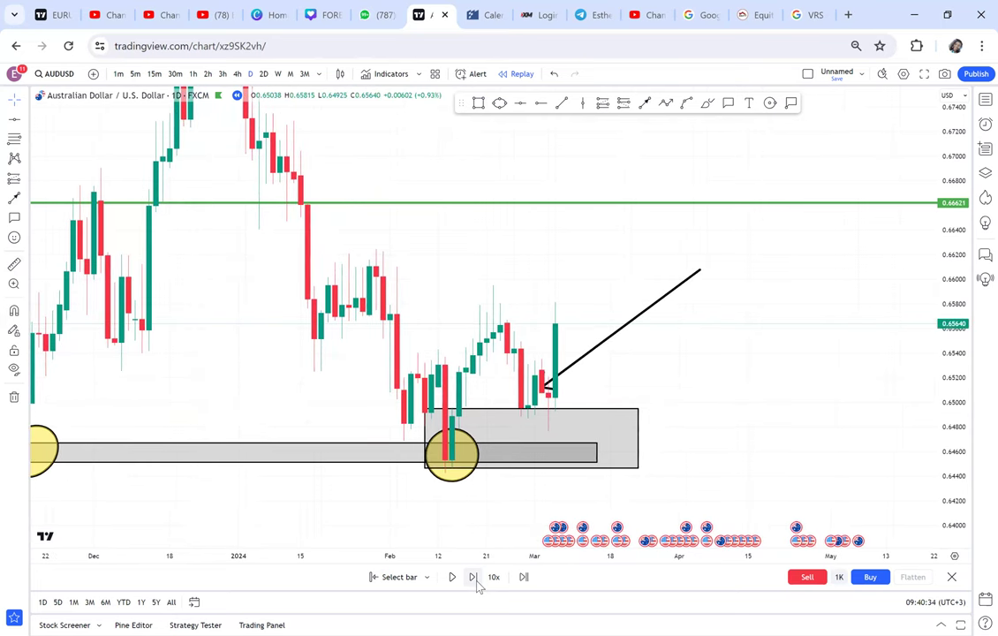
left_click(473, 578)
left_click(474, 578)
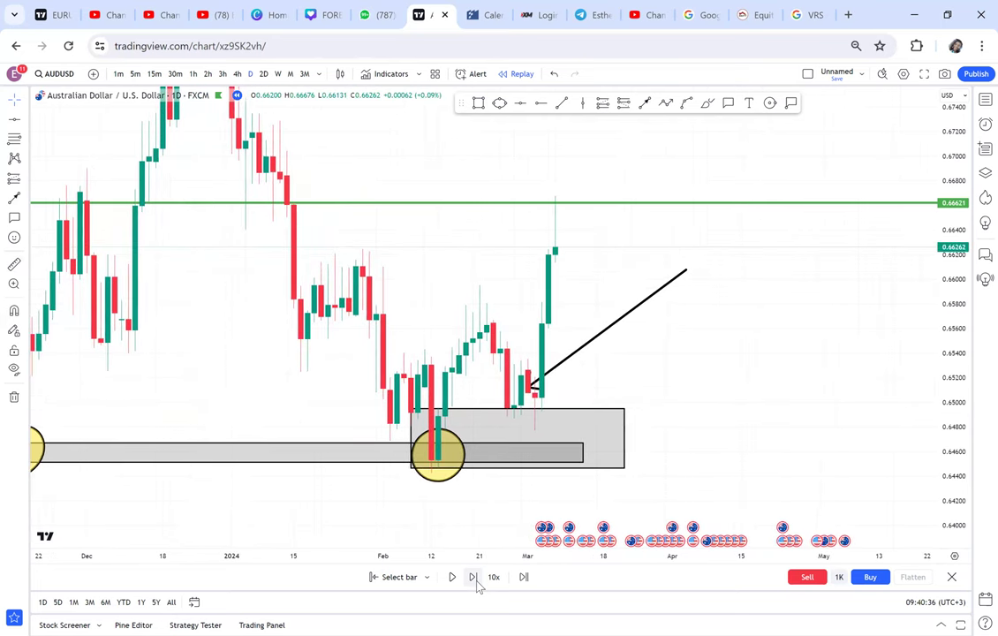
Move the arrow's tip to about 0.654 around 12 March 2024, beside the strong bullish candles
scroll(653, 333, "up", 1)
scroll(653, 333, "up", 1)
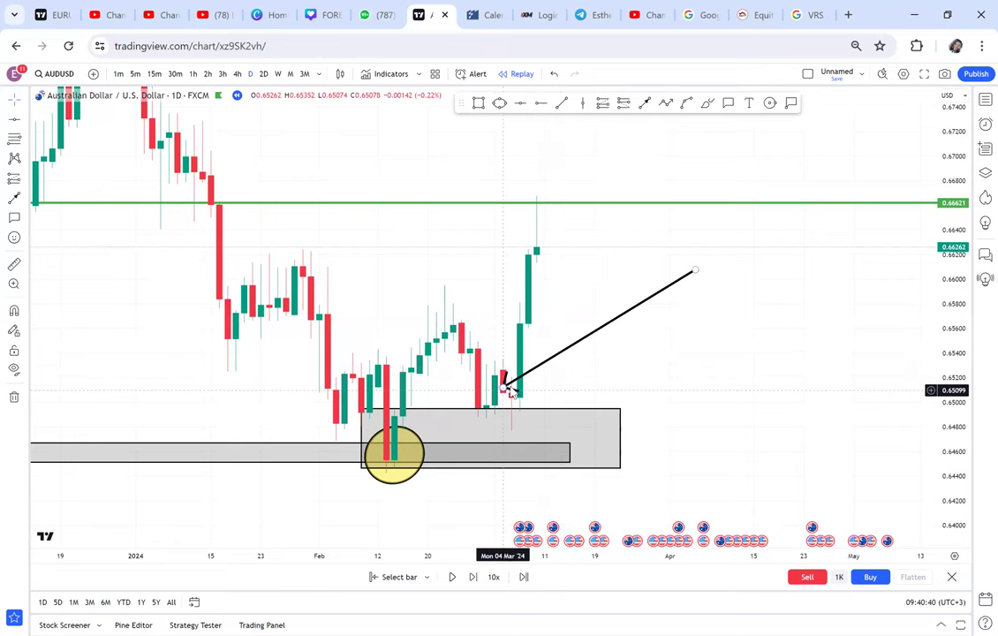
left_click(554, 346)
left_click_drag(654, 340, 697, 322)
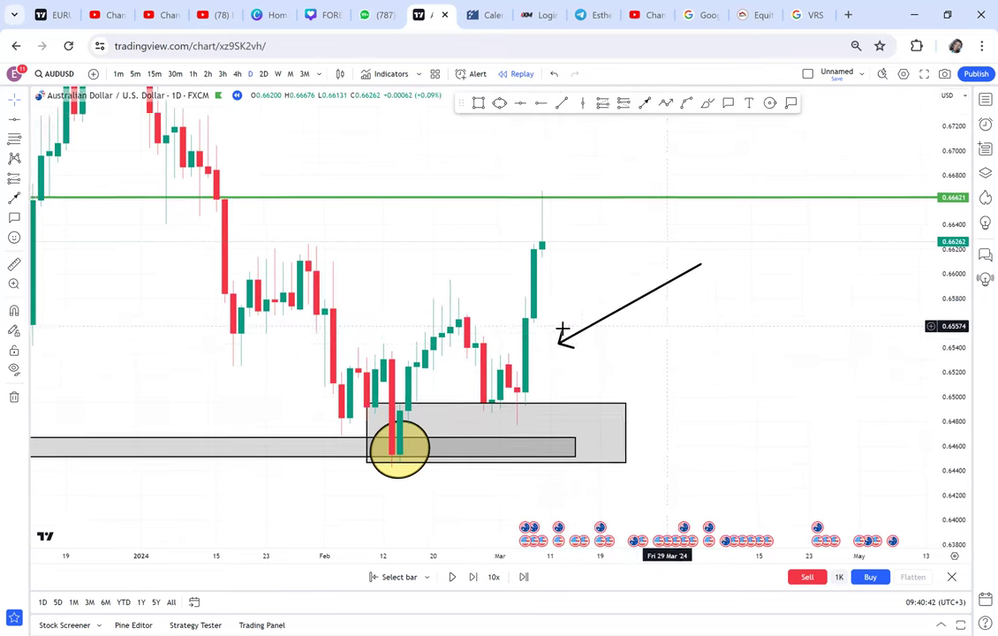
Draw a second arrow from about 0.66174 on 12 February 2024 down to about 0.65632 at the first rise from support
left_click(647, 104)
left_click(420, 240)
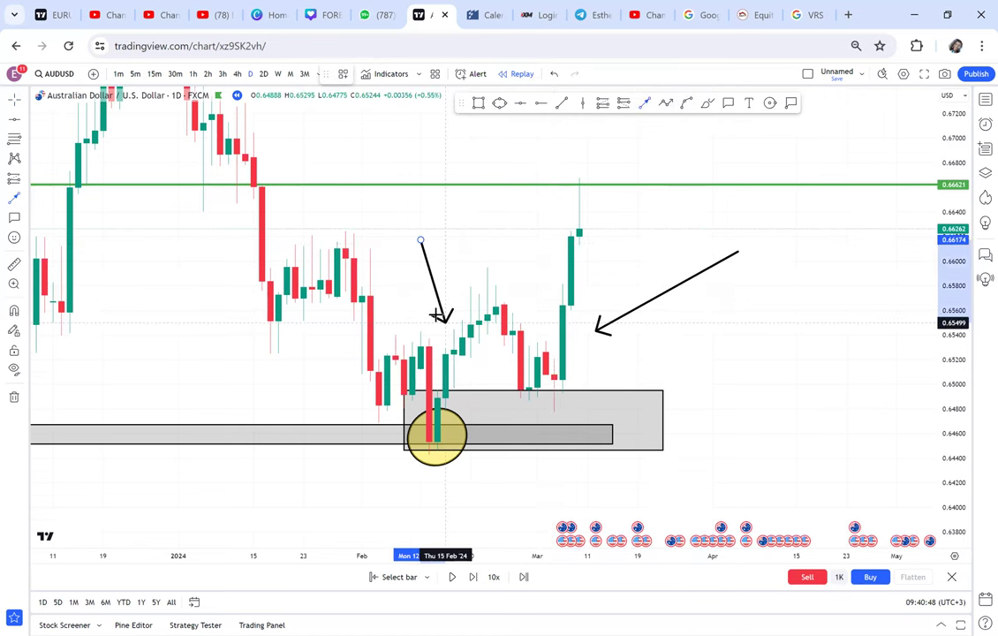
left_click(460, 305)
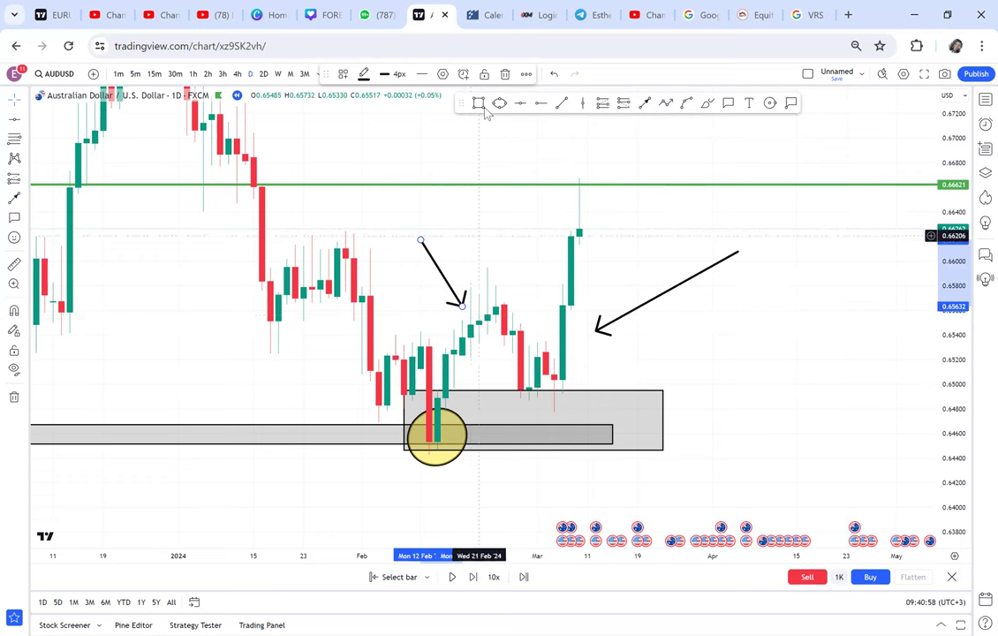
Draw a rectangle over the supply area from 0.66072 on 29 January to 0.65739 on 29 February 2024
left_click(338, 255)
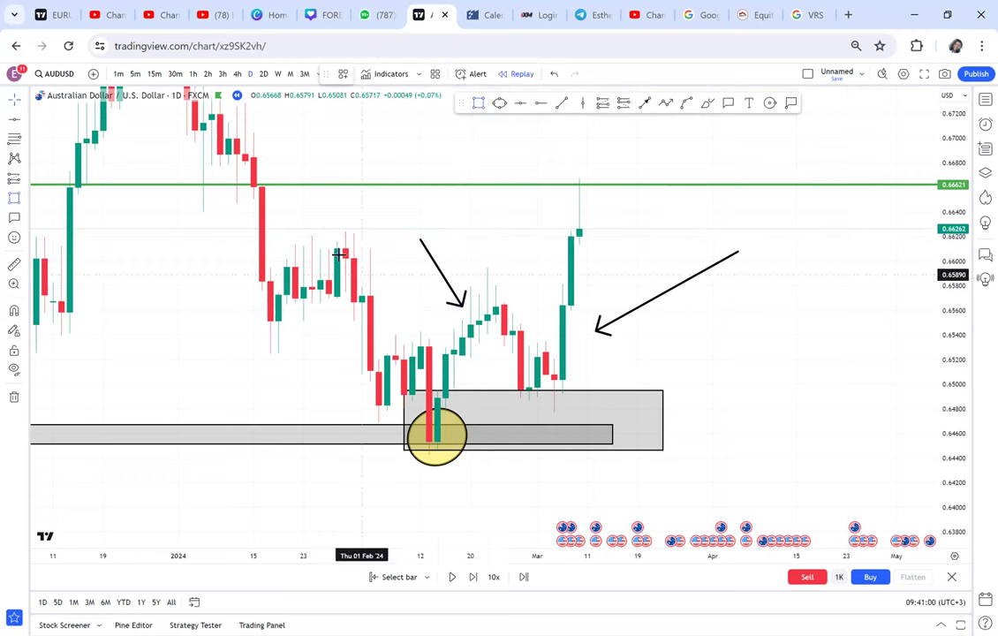
left_click(336, 252)
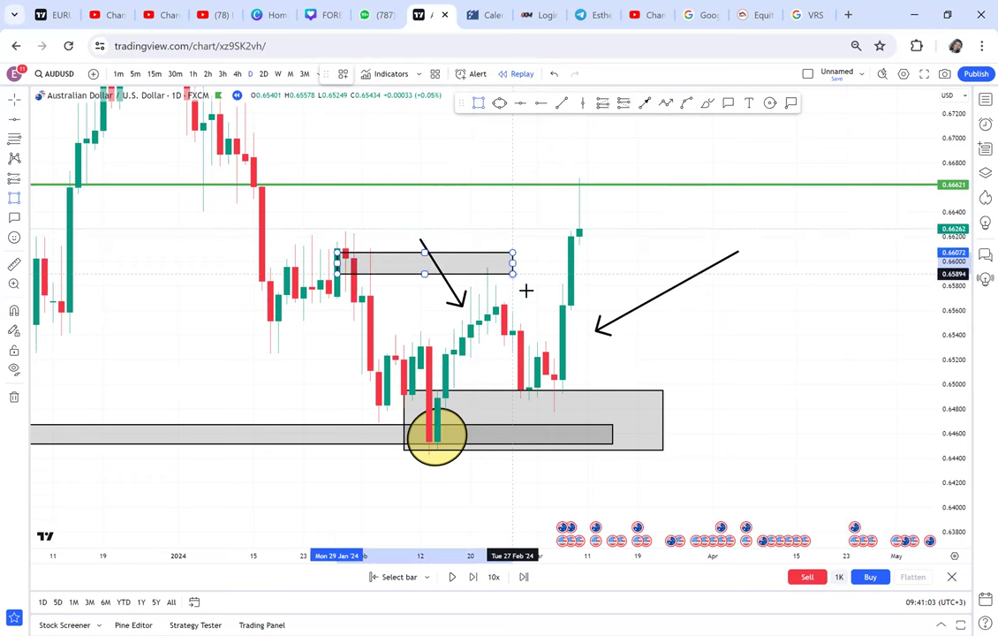
left_click(529, 293)
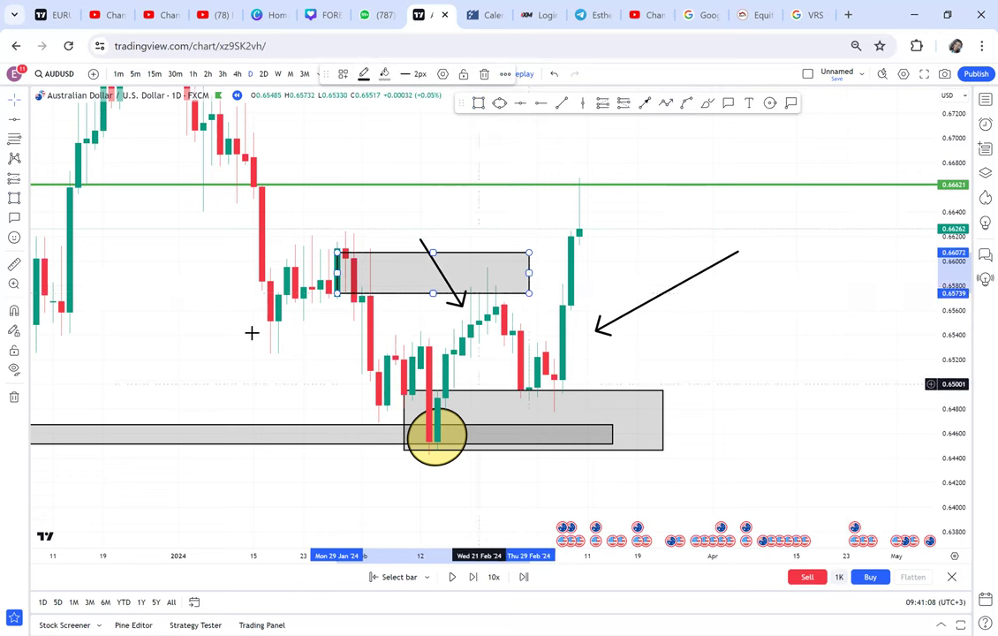
Measure the range from about 0.66103 on 29 January 2024 down to about 0.64414 below the support zone at 2 April
left_click(14, 264)
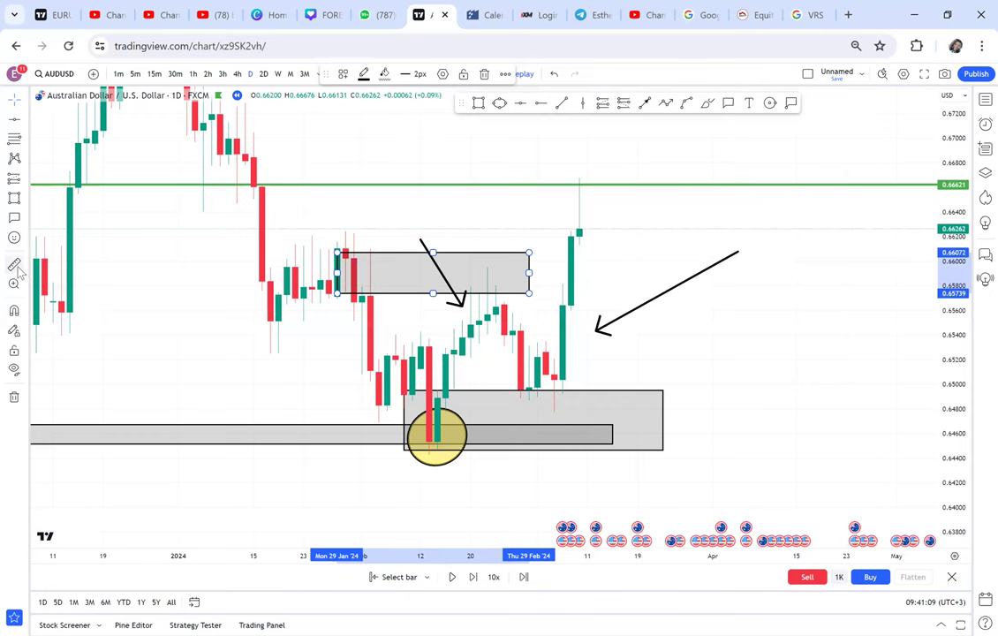
left_click(336, 250)
left_click(445, 351)
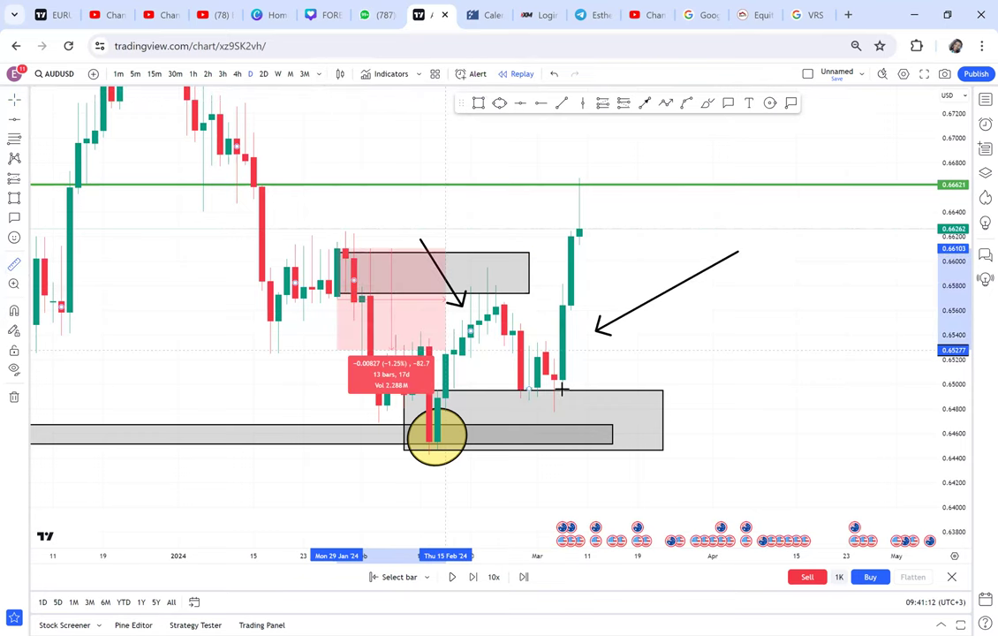
left_click(716, 456)
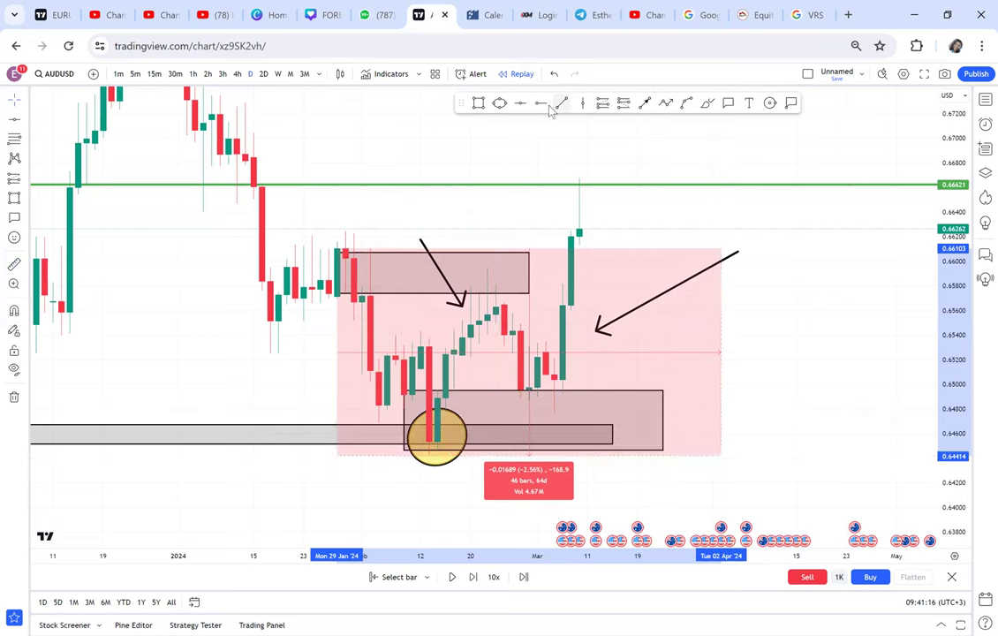
Place a horizontal ray at the measured range's midpoint, 0.65210, starting from 2 February 2024
left_click(371, 357)
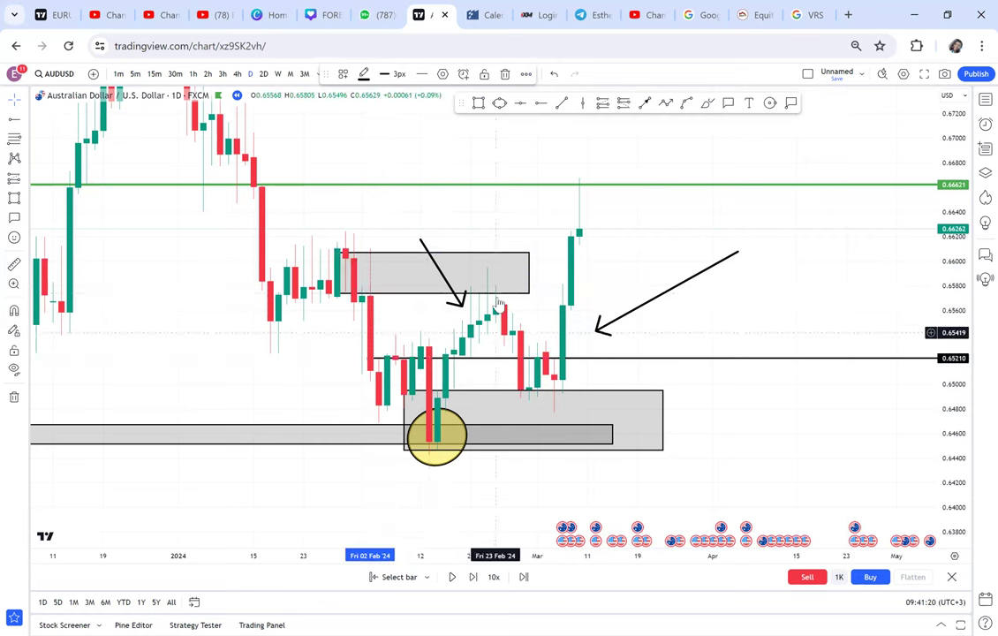
left_click(522, 389)
left_click(581, 174)
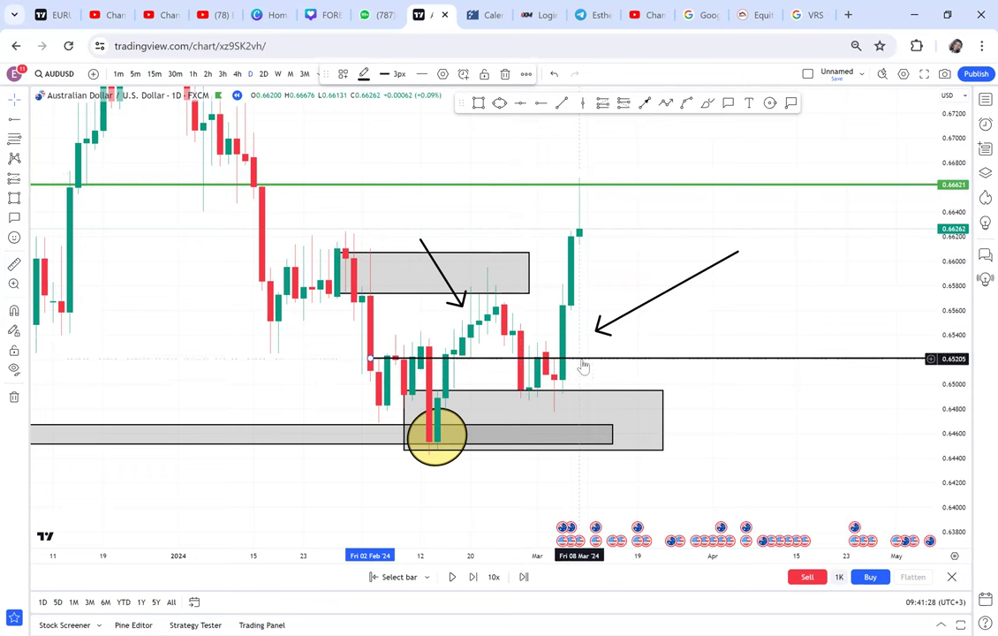
Delete the 0.65210 midpoint ray and the supply rectangle drawn from 29 January
key("Delete")
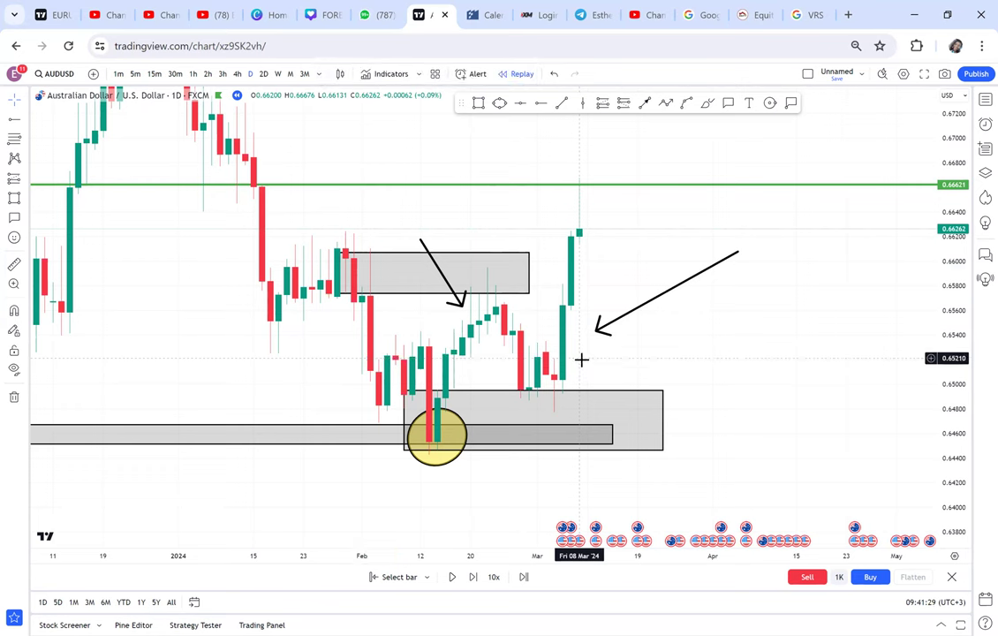
left_click(528, 291)
key("Delete")
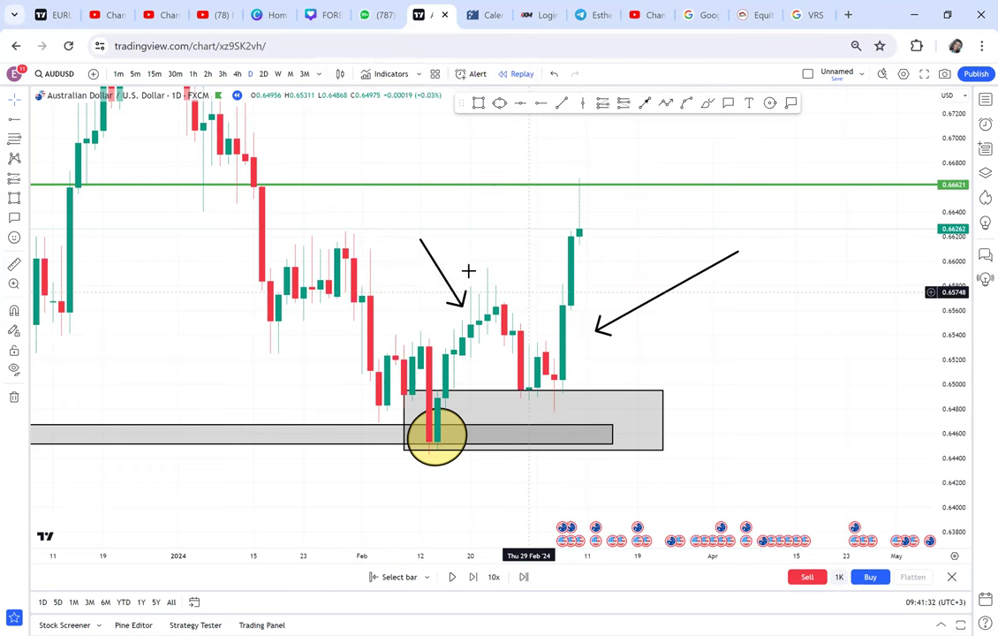
Delete both arrows pointing at the February rise and the March bullish candles
left_click(441, 274)
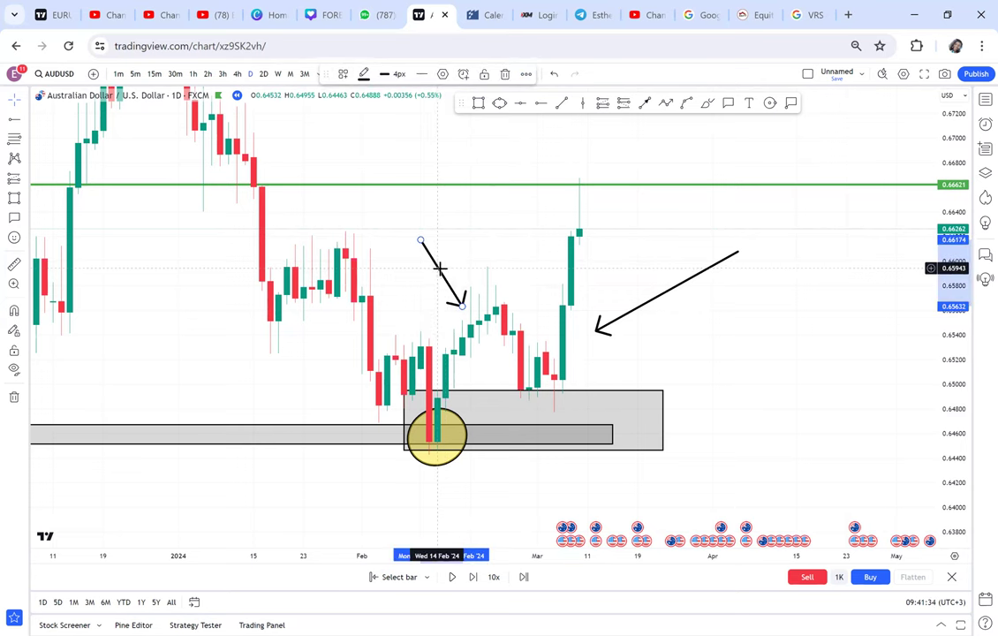
key("Delete")
left_click(665, 298)
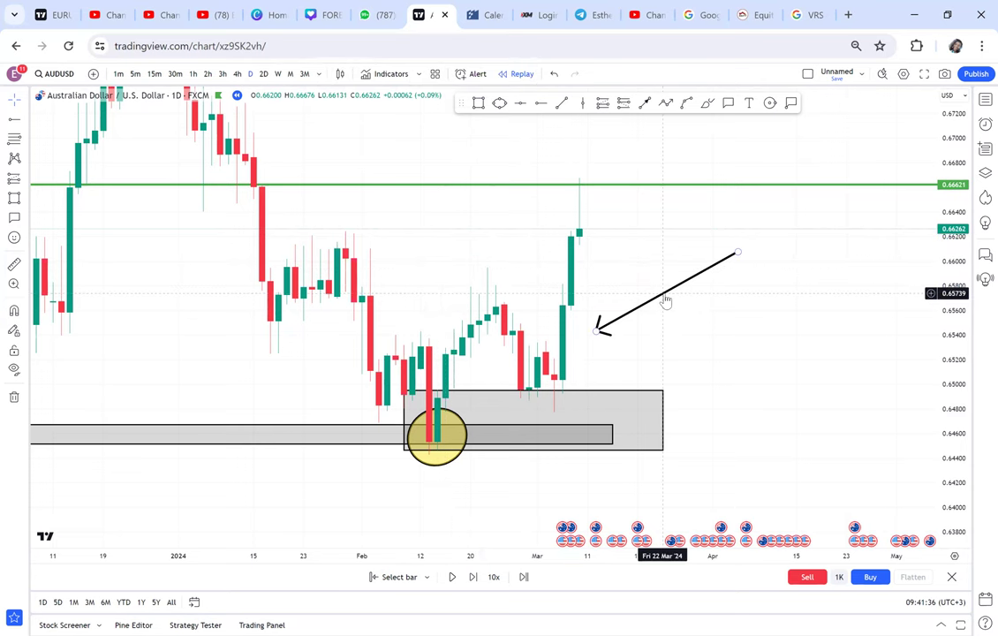
key("Delete")
Examine the wider daily price structure from October 2023, including the December peak at the red 0.68720 line
scroll(663, 293, "down", 2)
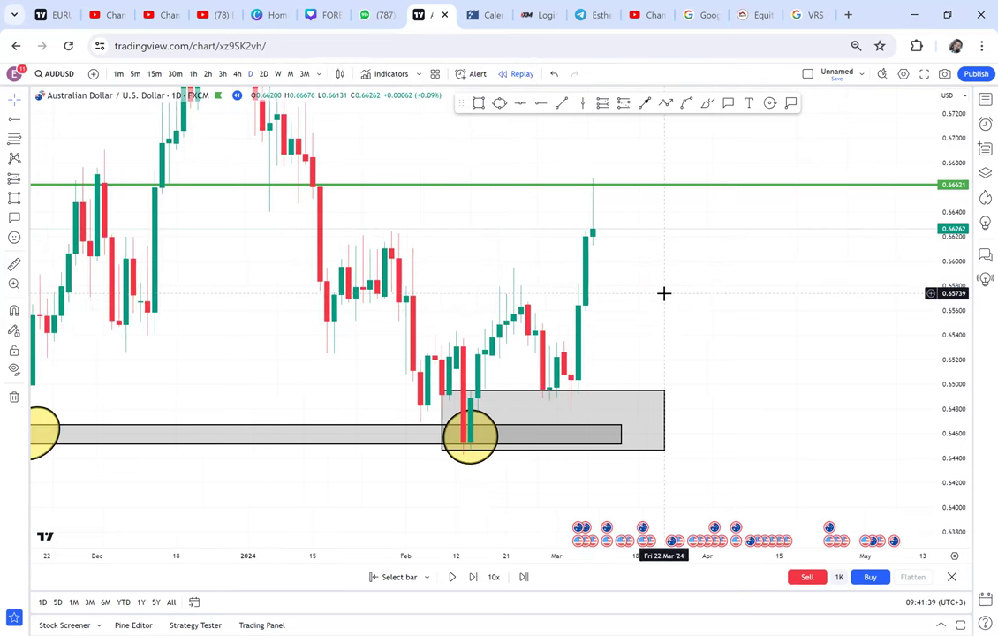
scroll(664, 292, "down", 1)
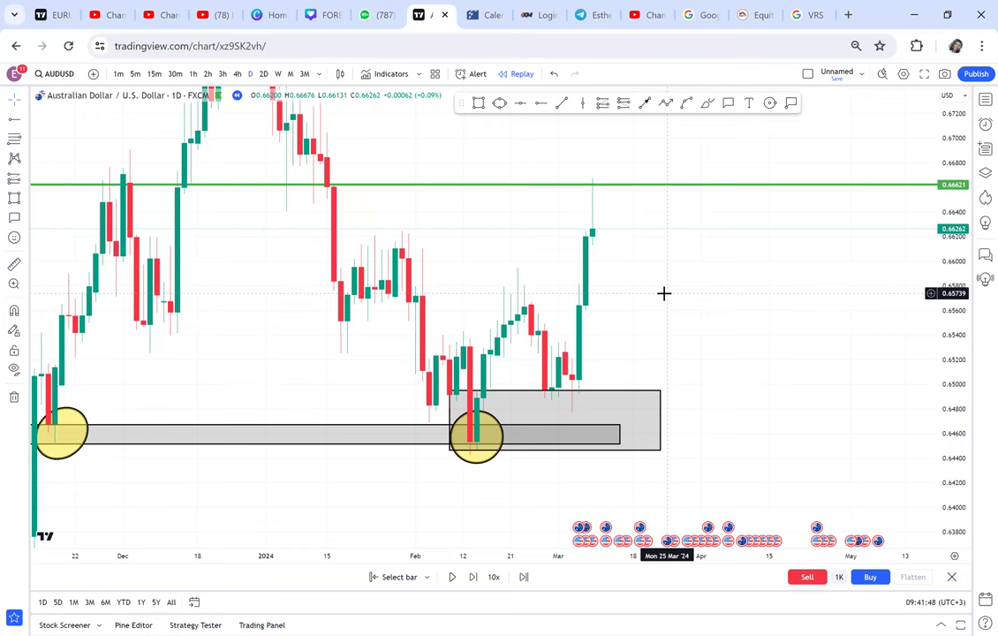
scroll(664, 292, "down", 5)
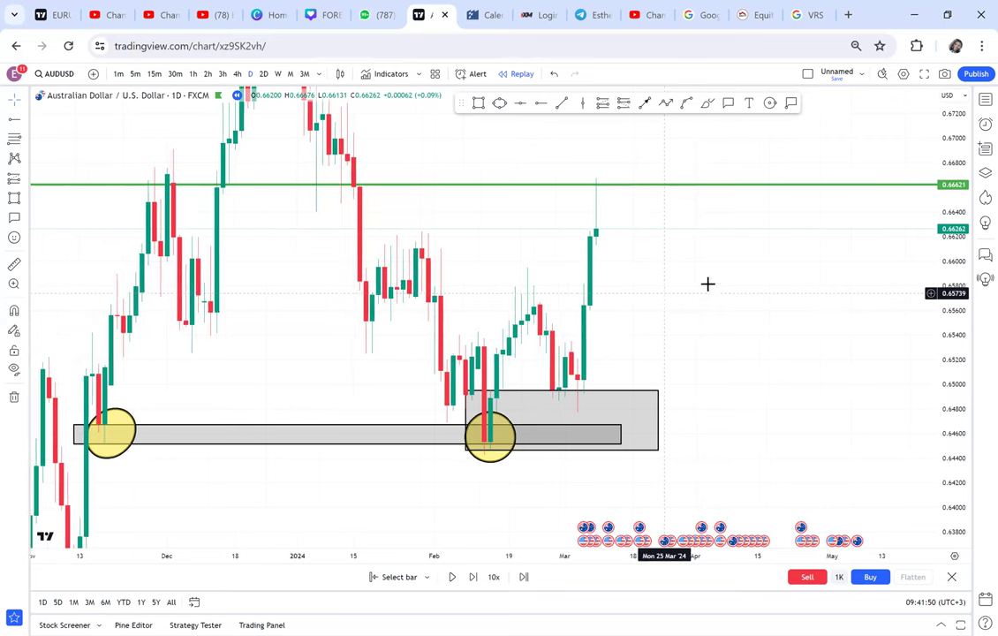
left_click_drag(960, 177, 954, 314)
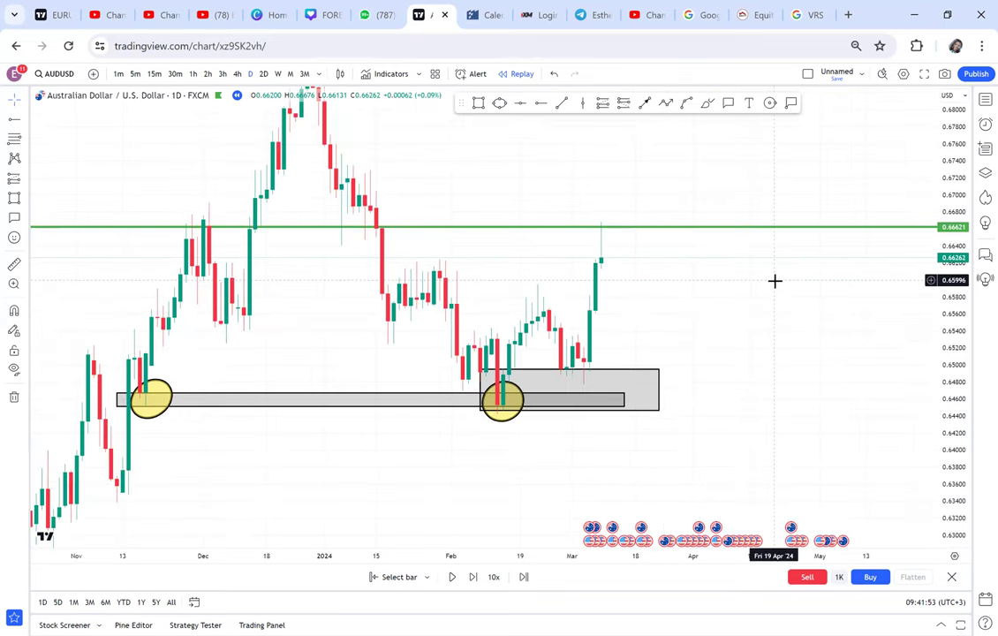
scroll(774, 281, "down", 1)
scroll(774, 280, "down", 1)
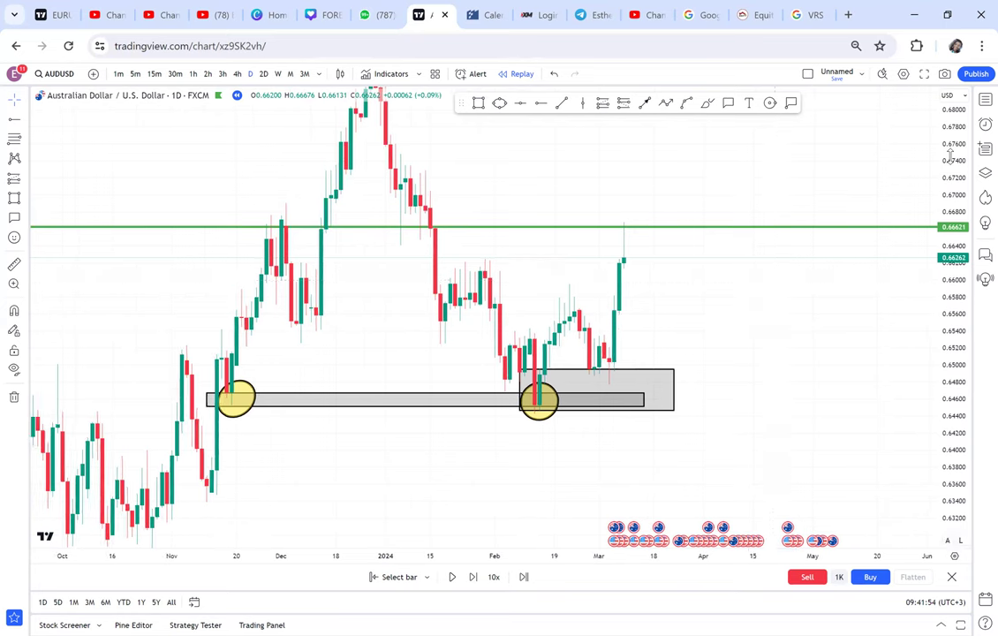
left_click_drag(950, 155, 951, 300)
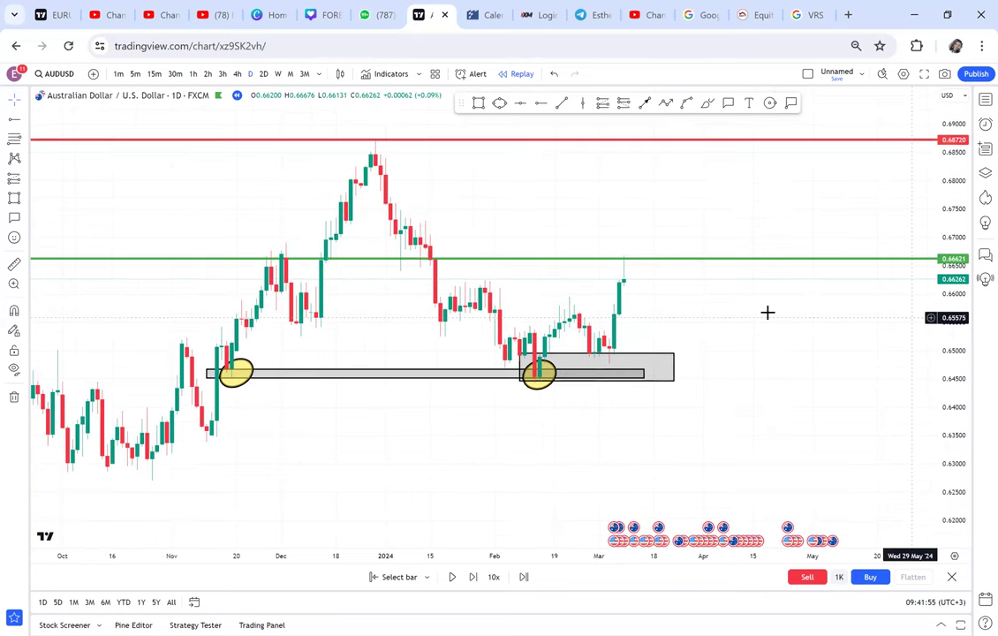
Draw a rectangle over the height between the December peak and the November support zone, and move it directly beneath the zone
left_click(478, 105)
left_click_drag(336, 139, 450, 282)
left_click_drag(454, 338, 469, 377)
left_click_drag(520, 412, 536, 257)
mouse_move(487, 176)
left_mouse_down()
mouse_move(483, 363)
mouse_move(496, 321)
mouse_move(489, 218)
mouse_move(465, 310)
mouse_move(487, 444)
mouse_move(490, 409)
mouse_move(501, 439)
left_mouse_up()
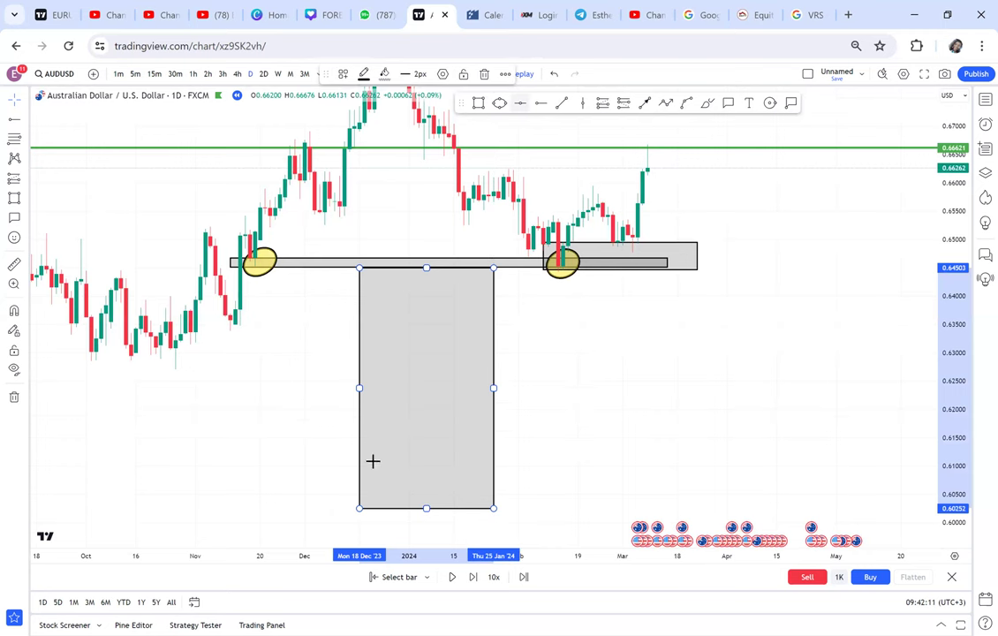
Place a horizontal line at 0.60223 along the projected rectangle's base and measure from the support zone down to it
left_click(286, 509)
key("alt+h")
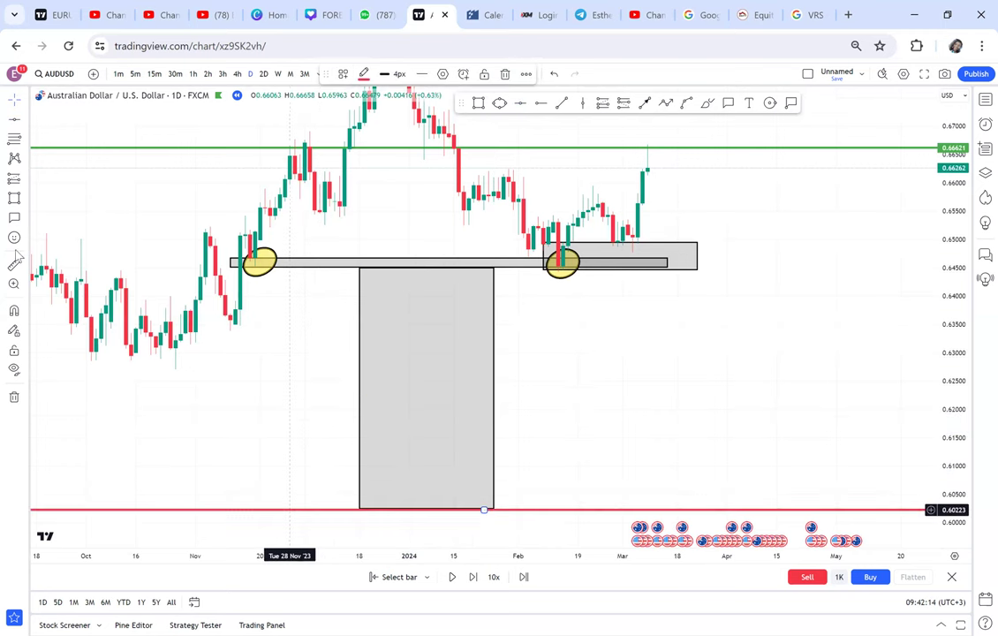
left_click(293, 266)
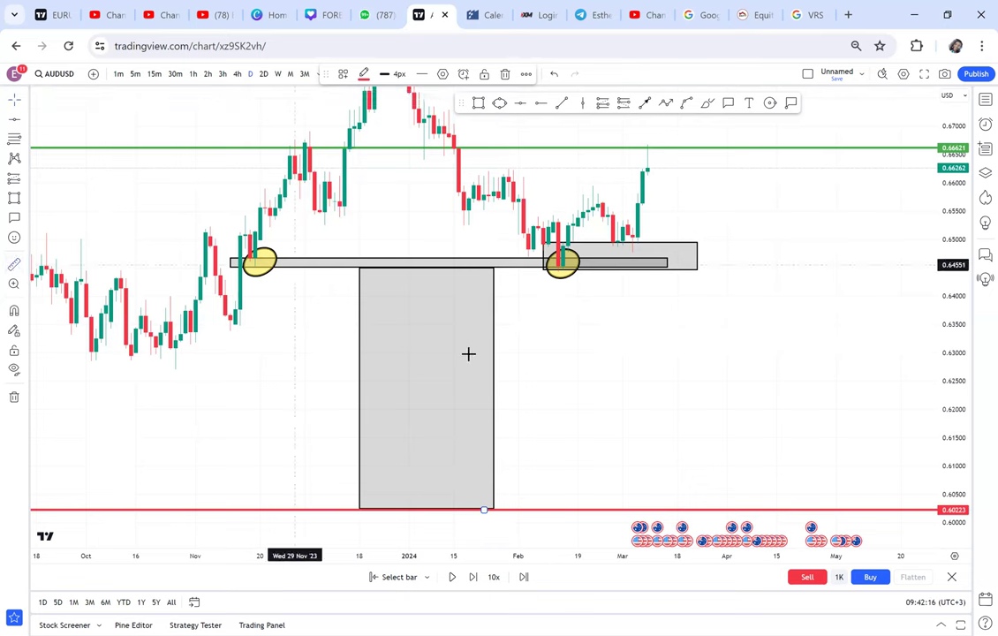
left_click(687, 510)
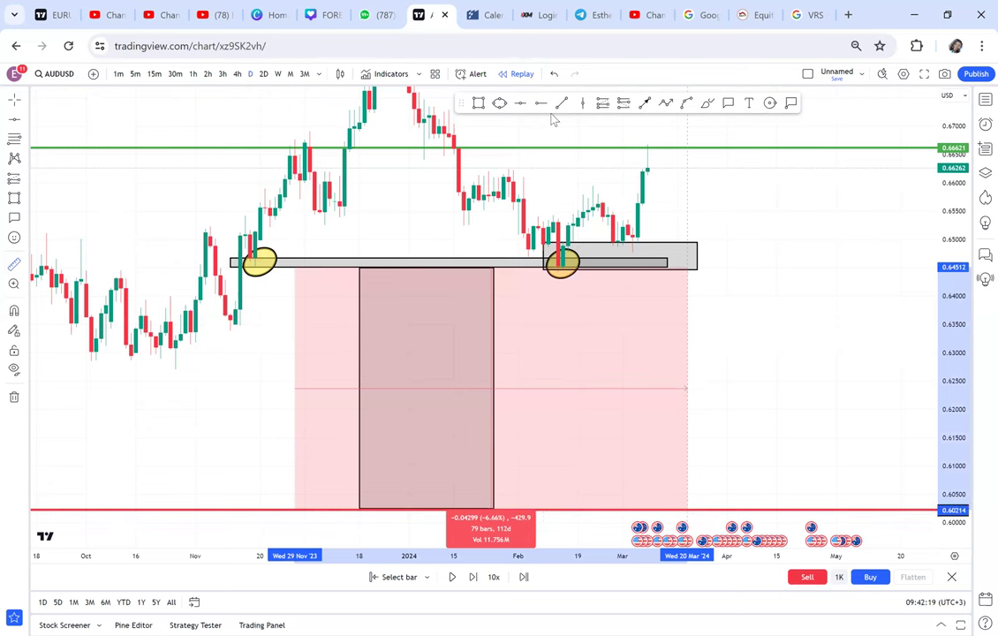
Place a horizontal line at 0.62339, midway down the projected range, and colour it green
left_click(520, 103)
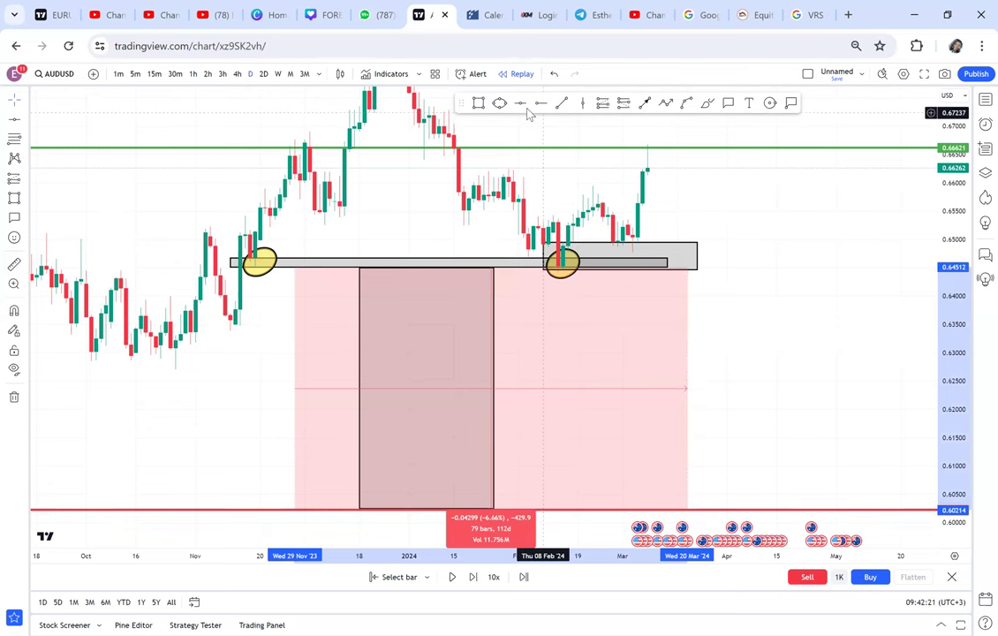
left_click(381, 390)
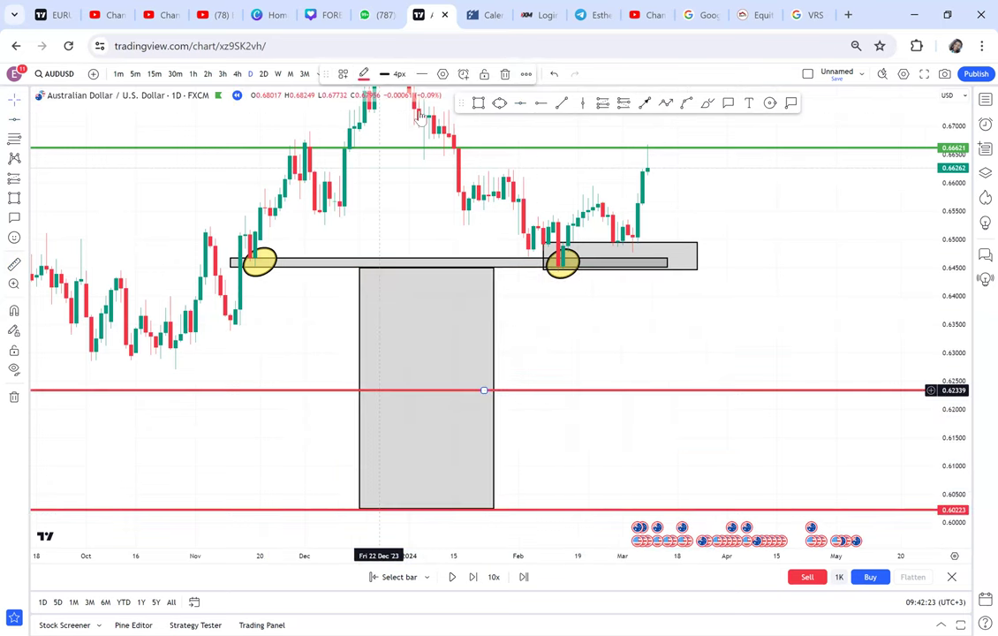
left_click(364, 74)
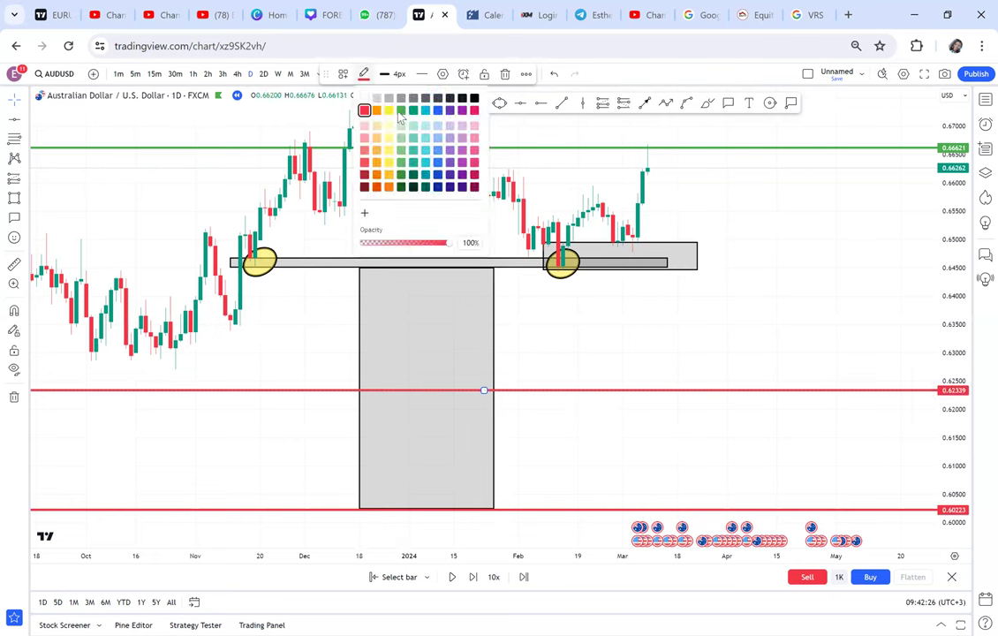
left_click(401, 111)
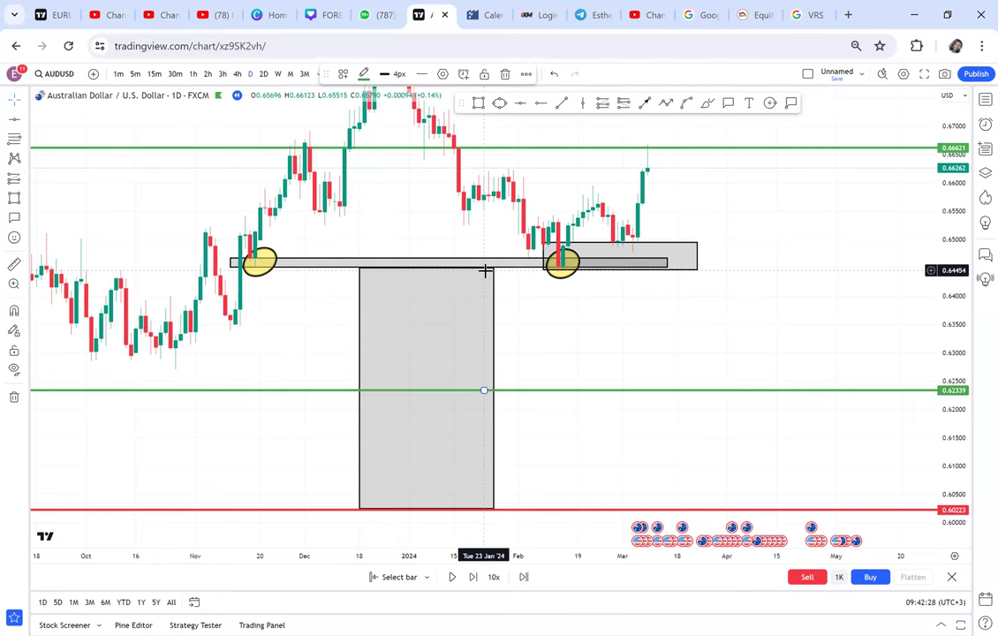
Advance the daily replay candle by candle from mid-March 2024 to the April drop below the support zone
left_click_drag(639, 304, 594, 295)
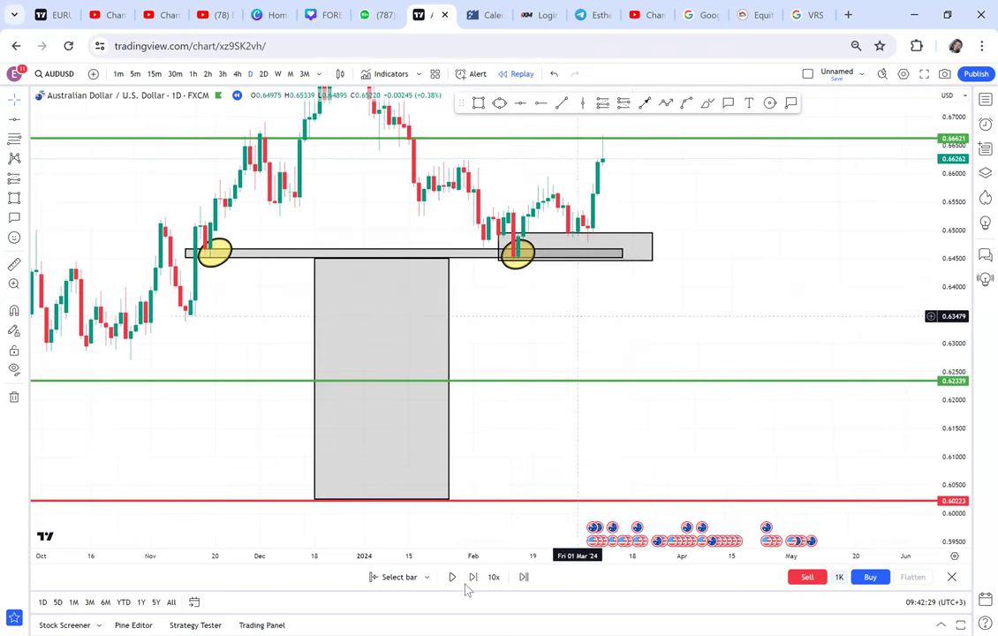
left_click(471, 581)
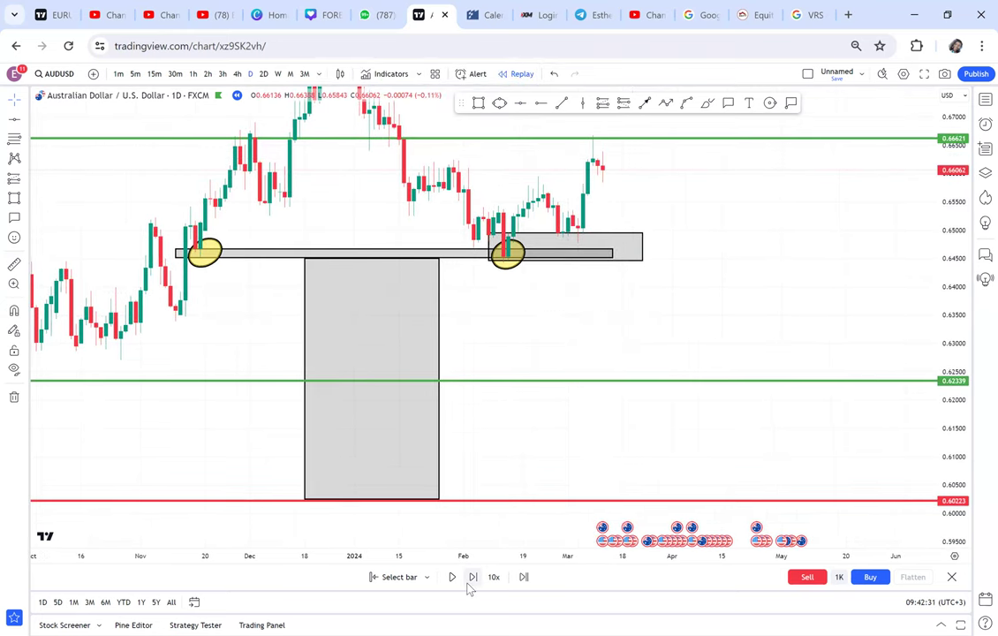
left_click(471, 582)
left_click(470, 583)
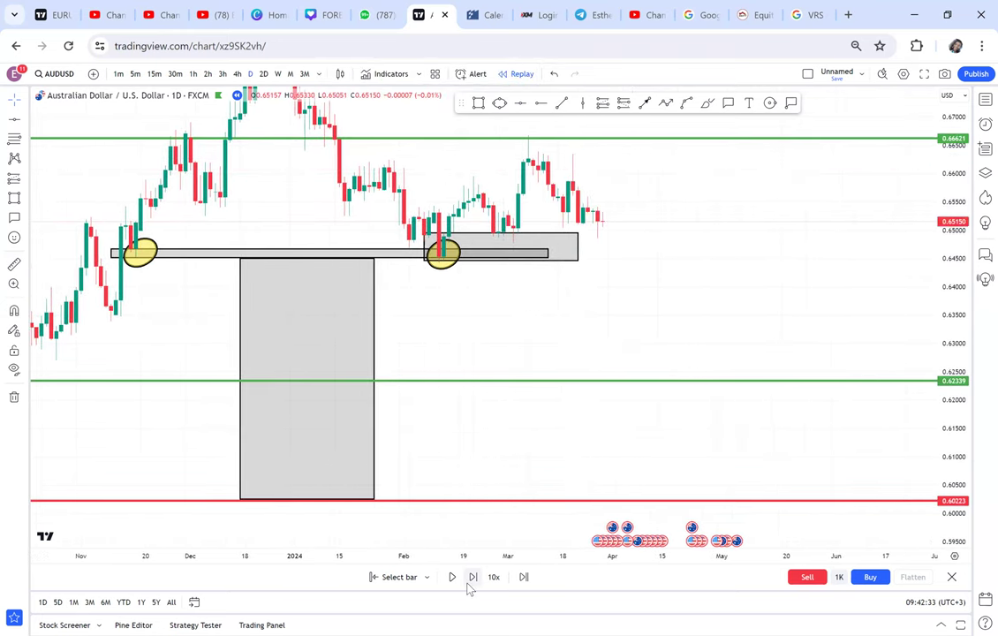
left_click(473, 578)
left_click(472, 577)
left_click(472, 578)
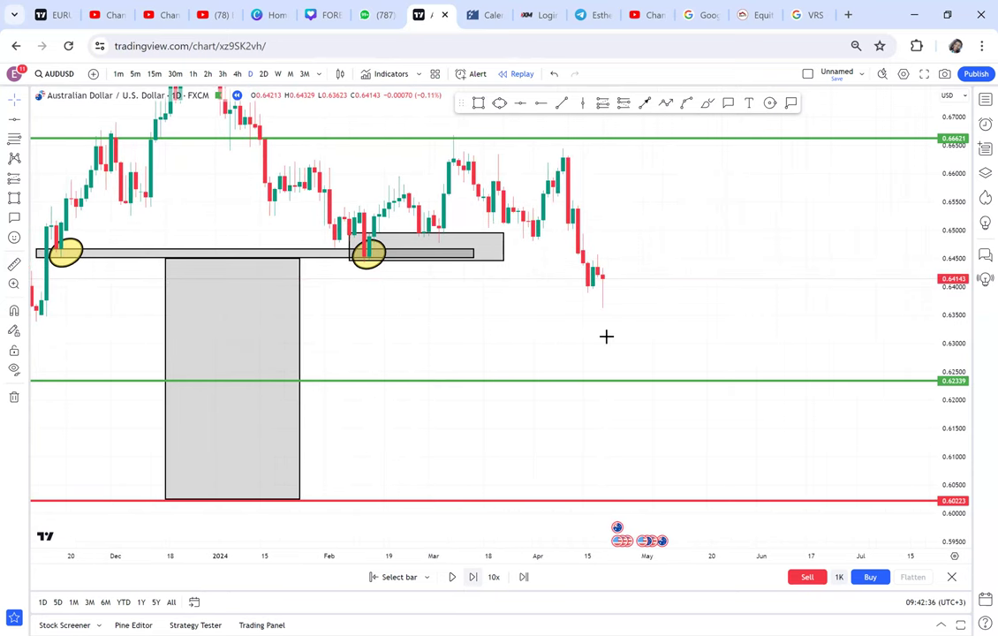
Draw a curve from 21 November 2023 to 7 February 2024 and arch it over the December peak
scroll(630, 306, "up", 1)
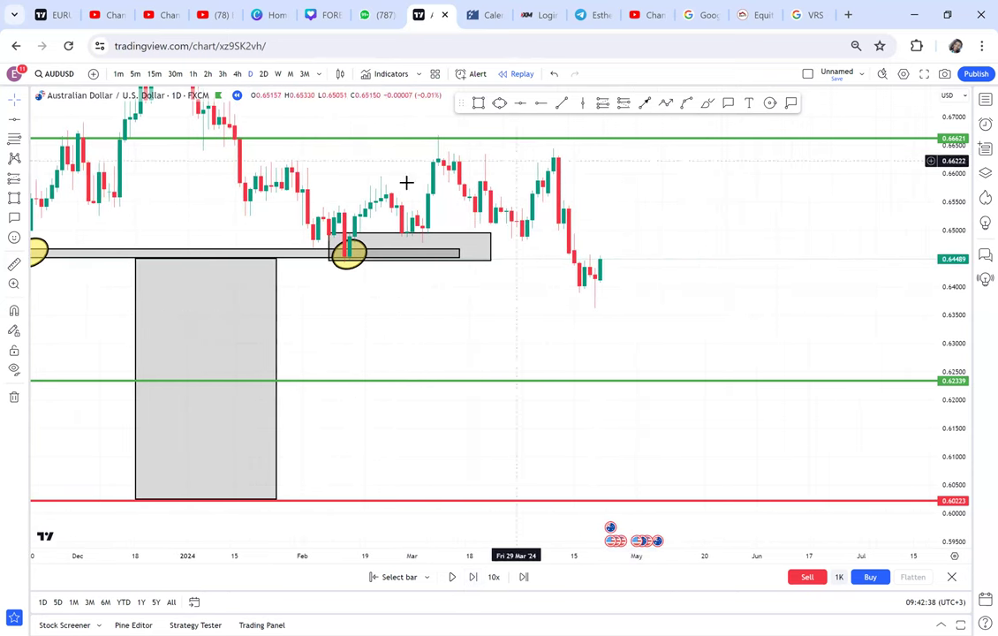
left_click_drag(714, 193, 897, 288)
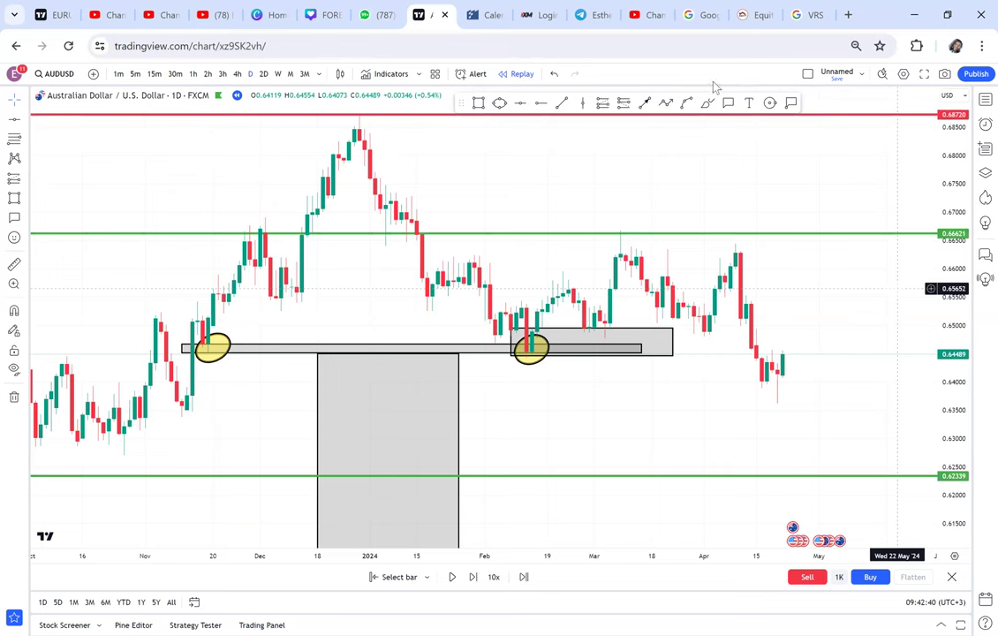
left_click(687, 103)
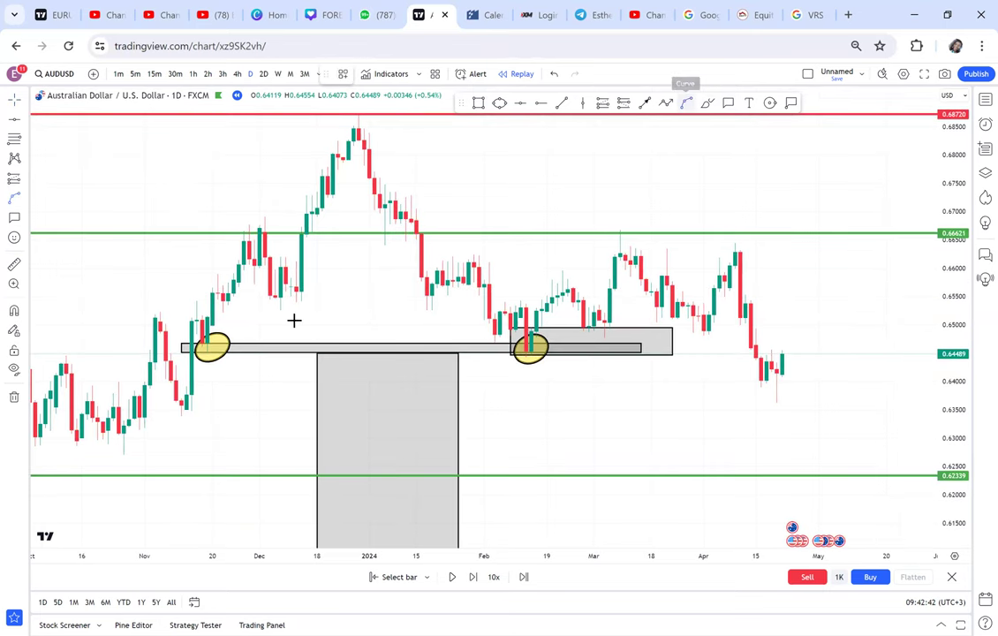
left_click(218, 344)
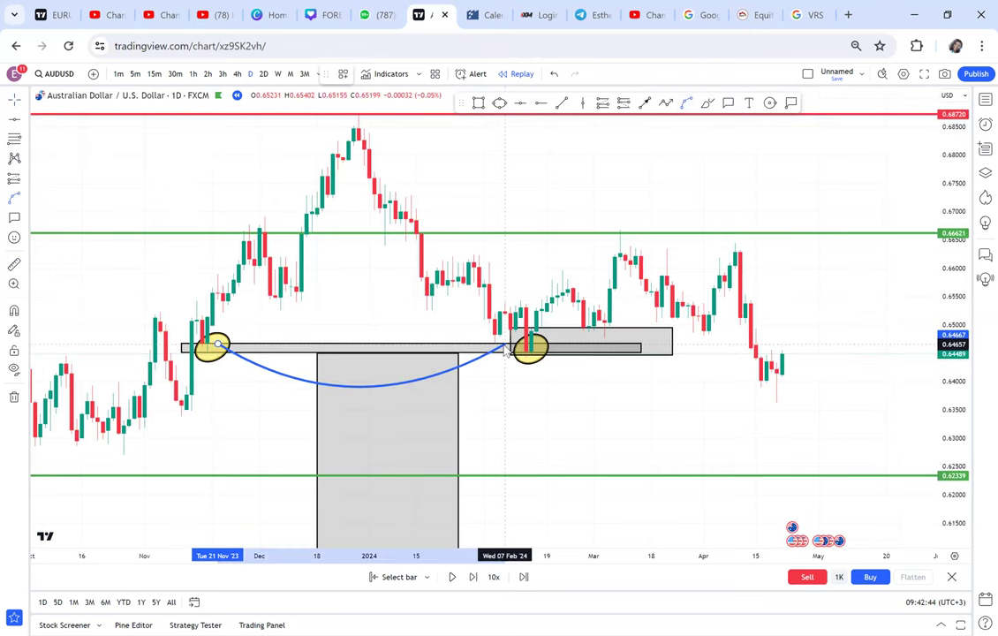
left_click(505, 345)
left_click_drag(358, 388, 358, 131)
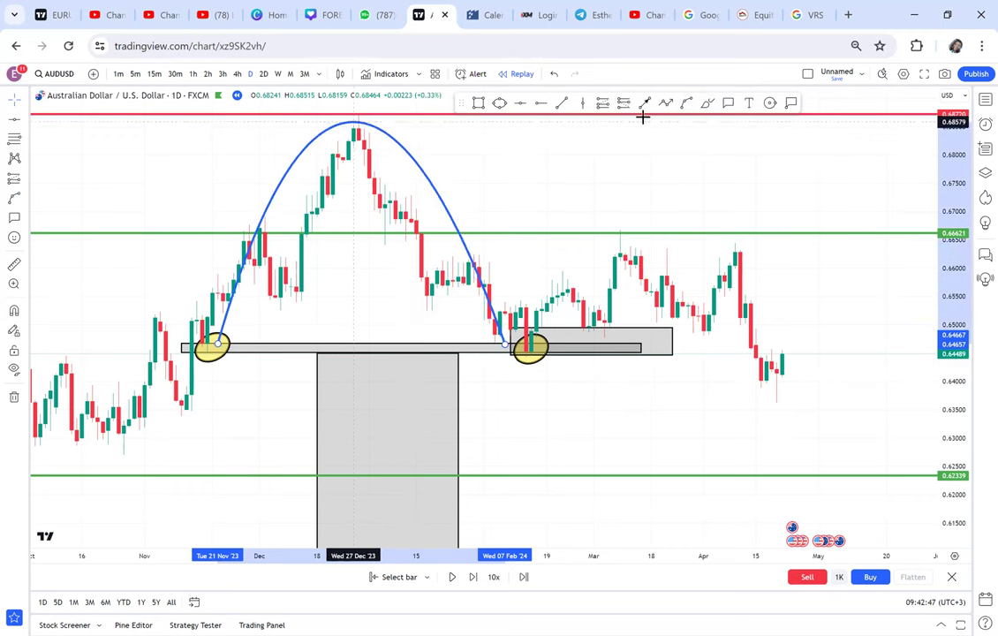
Draw a second curve from 9 February to 12 April 2024 and arch it up to the 0.66621 line
left_click(578, 302)
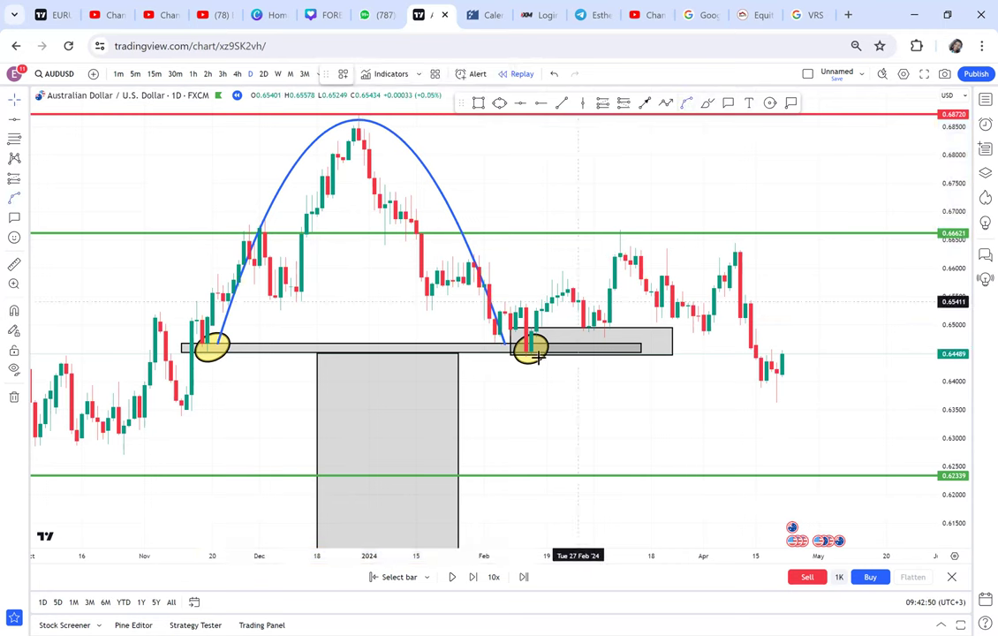
left_click(751, 340)
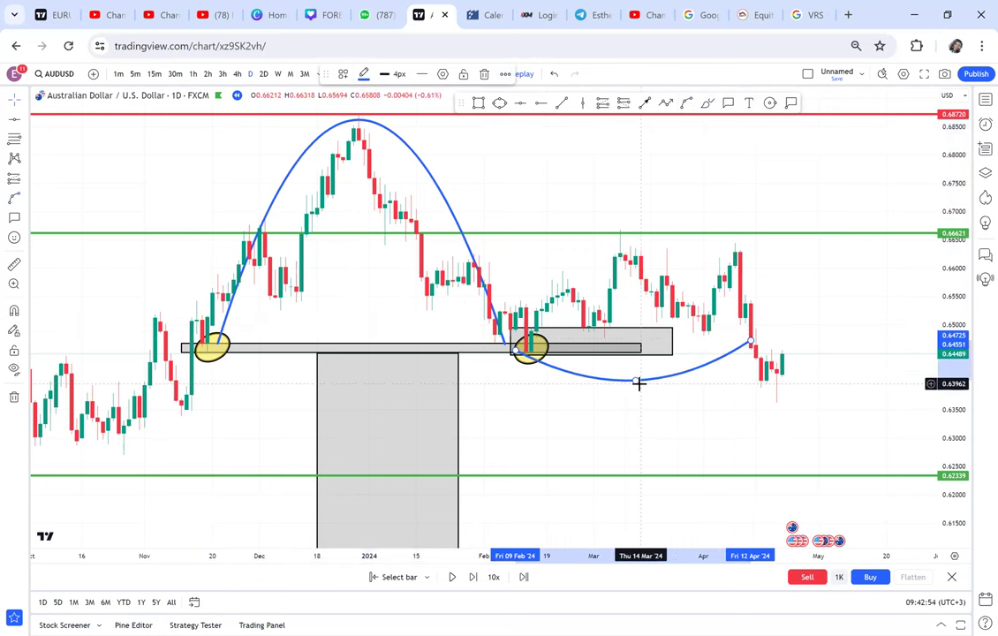
left_click_drag(633, 382, 631, 178)
left_click_drag(637, 224, 638, 252)
Narrow the projected range rectangle to span 26 December to 5 January and fill it yellow
left_click_drag(454, 452, 543, 360)
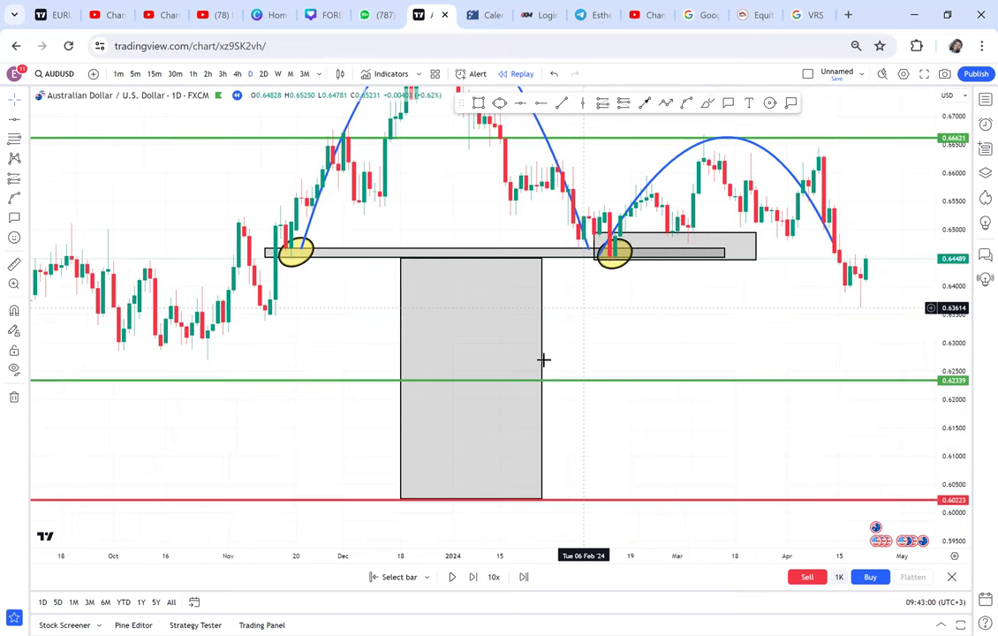
left_click_drag(465, 363, 468, 331)
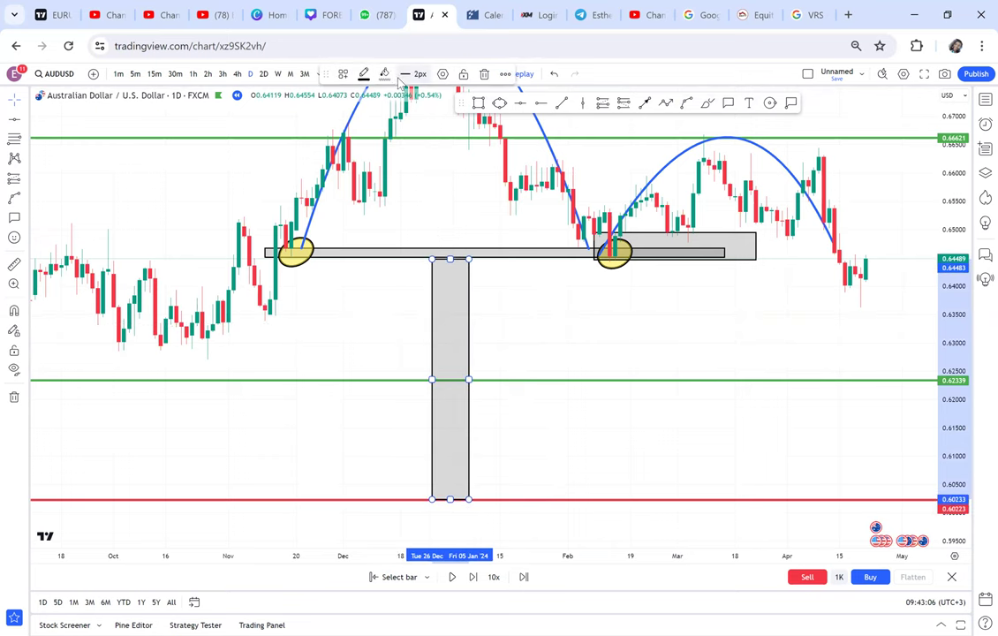
left_click(385, 73)
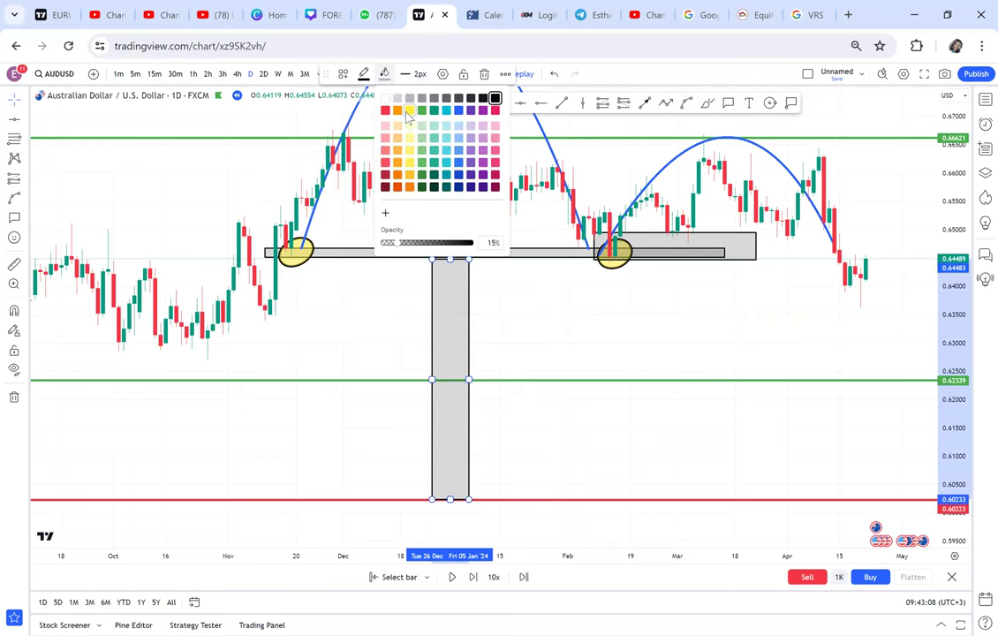
left_click_drag(674, 316, 547, 353)
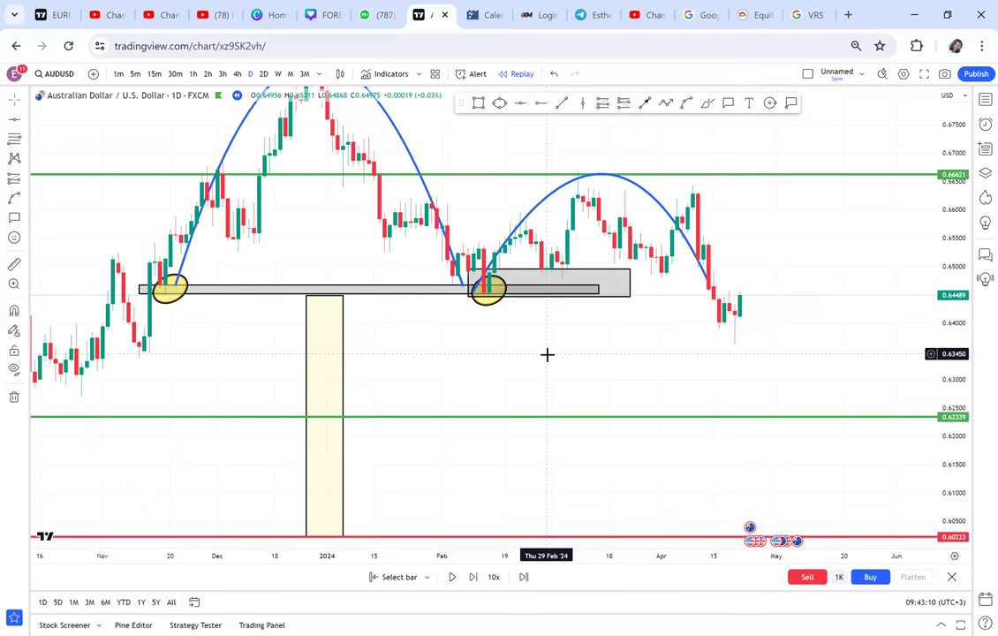
Extend the thin support zone that starts on 10 November 2023 across to 8 May 2024
scroll(798, 327, "down", 1)
left_click_drag(793, 332, 768, 356)
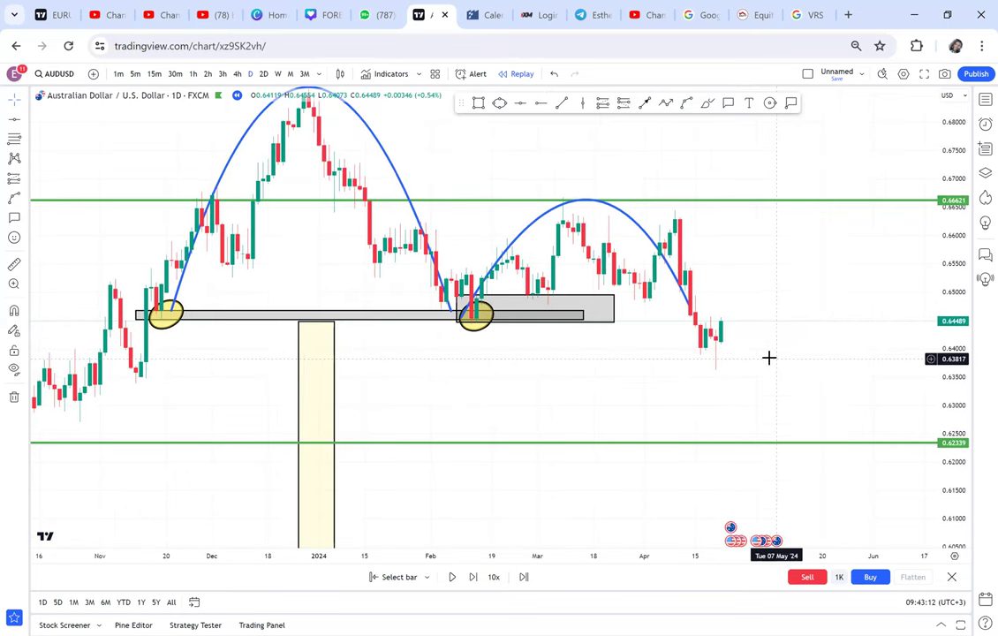
left_click(575, 314)
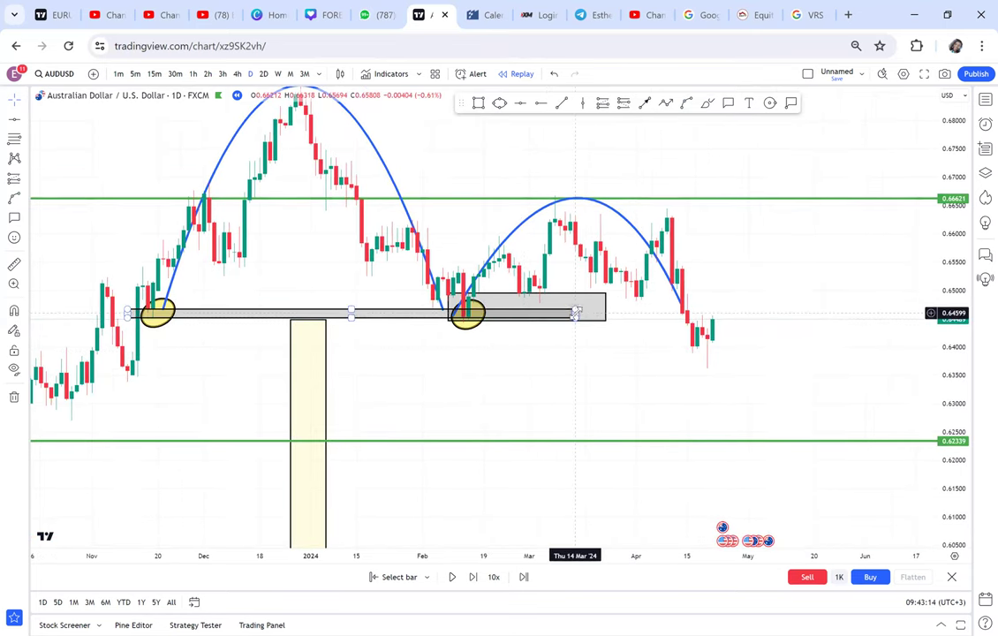
left_click_drag(575, 313, 646, 314)
left_click_drag(765, 309, 771, 310)
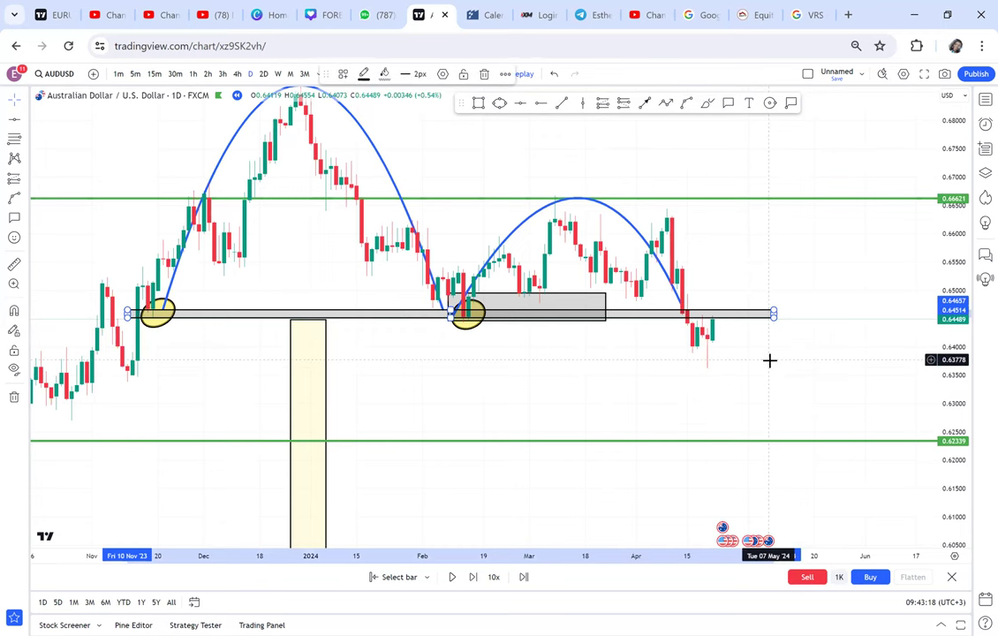
Advance the replay through the remaining April candles to the latest daily candle in May 2024
left_click(473, 576)
left_click(473, 576)
left_click(472, 577)
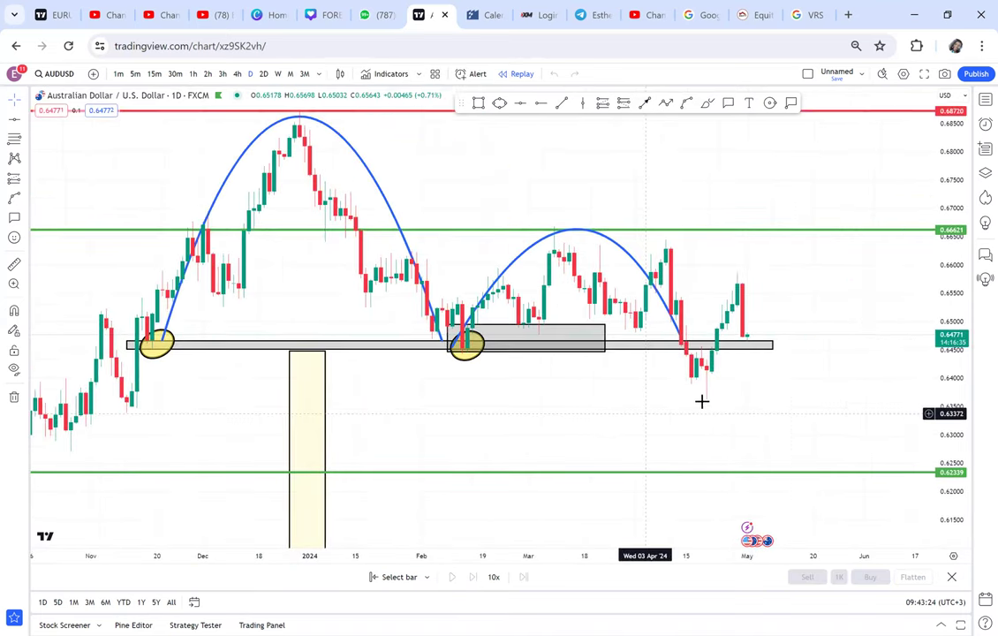
Draw a downward arrow from the support zone at 0.64679 on 6 May 2024 to the green 0.62339 line
left_click_drag(952, 416, 923, 305)
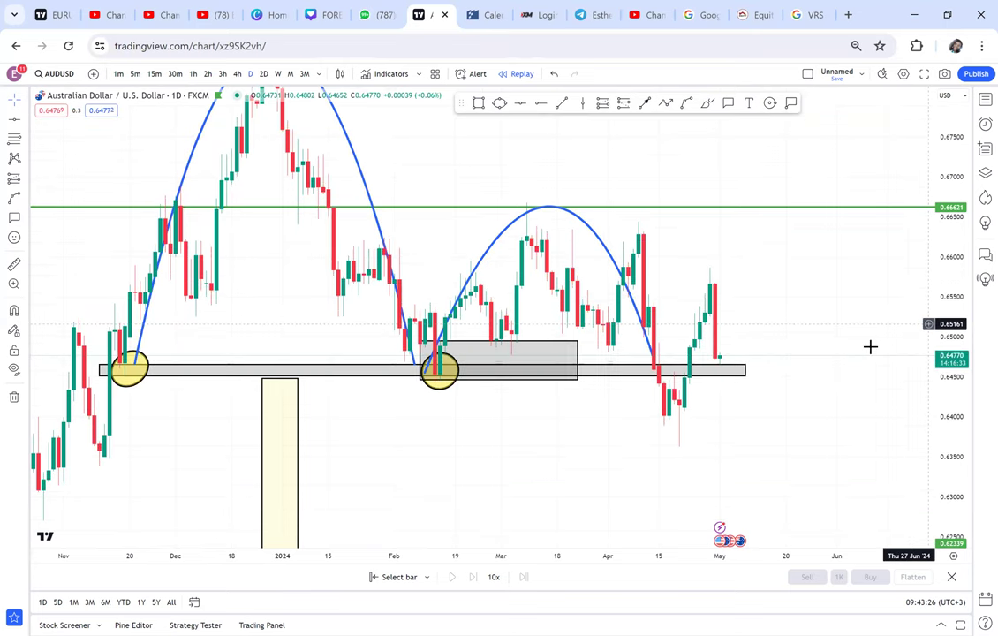
mouse_move(846, 435)
left_mouse_down()
mouse_move(833, 357)
mouse_move(835, 227)
mouse_move(823, 297)
left_mouse_up()
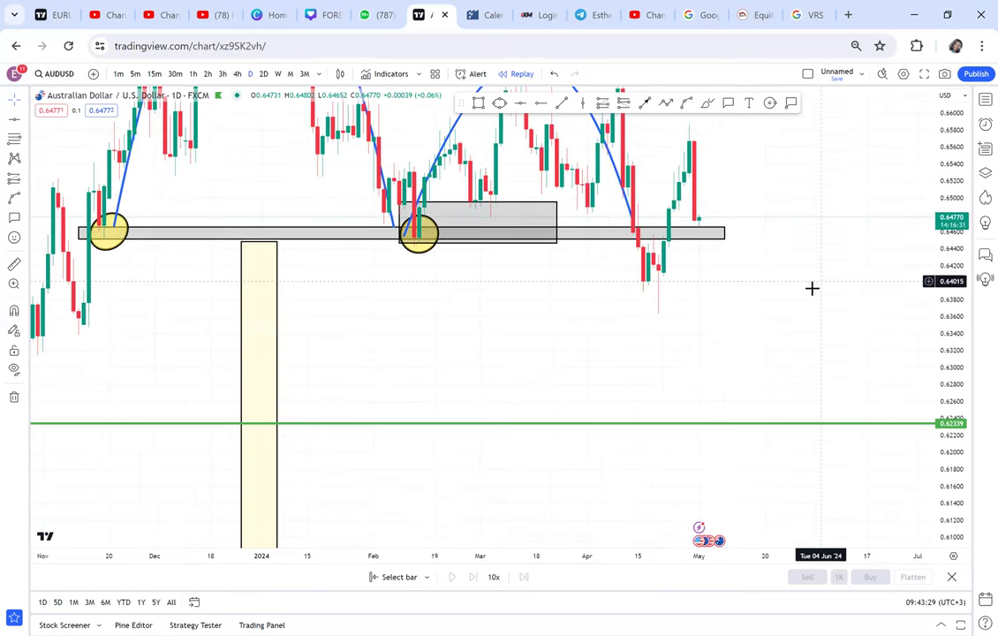
left_click(644, 103)
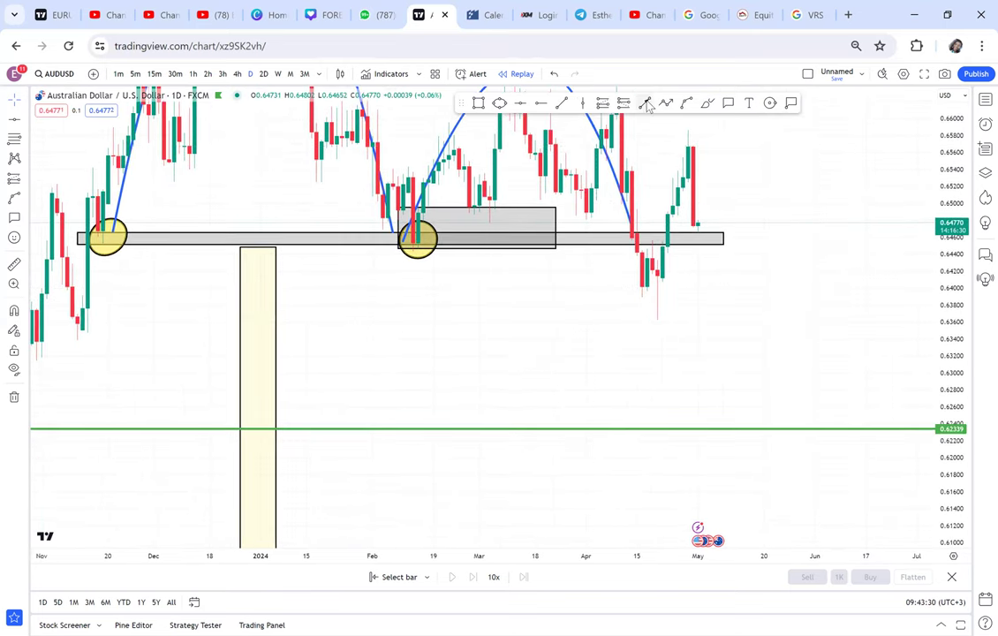
left_click(713, 230)
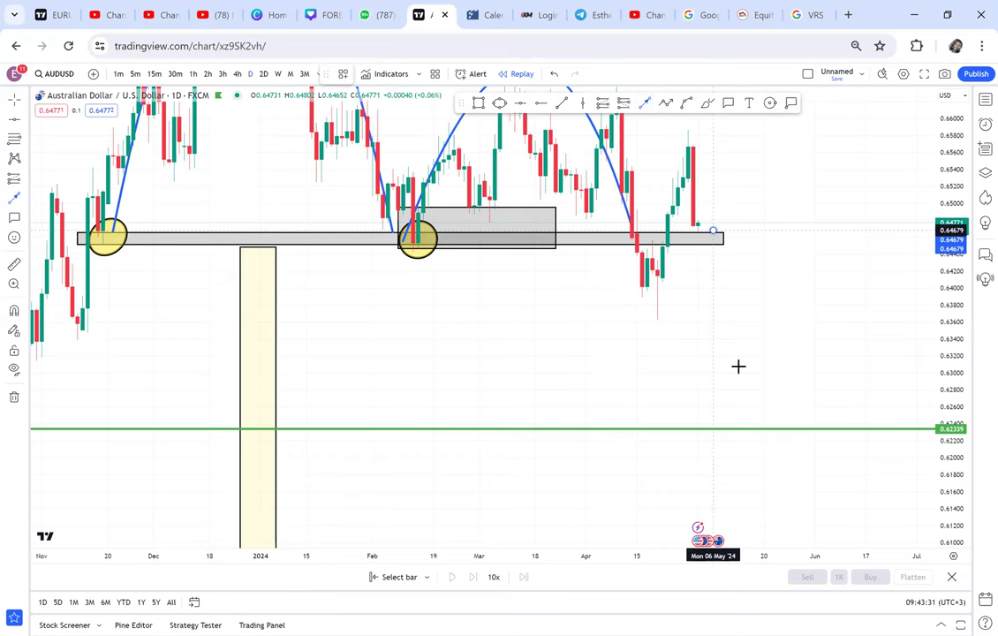
left_click(753, 424)
left_click(808, 332)
left_click_drag(801, 339, 787, 365)
scroll(786, 364, "up", 1)
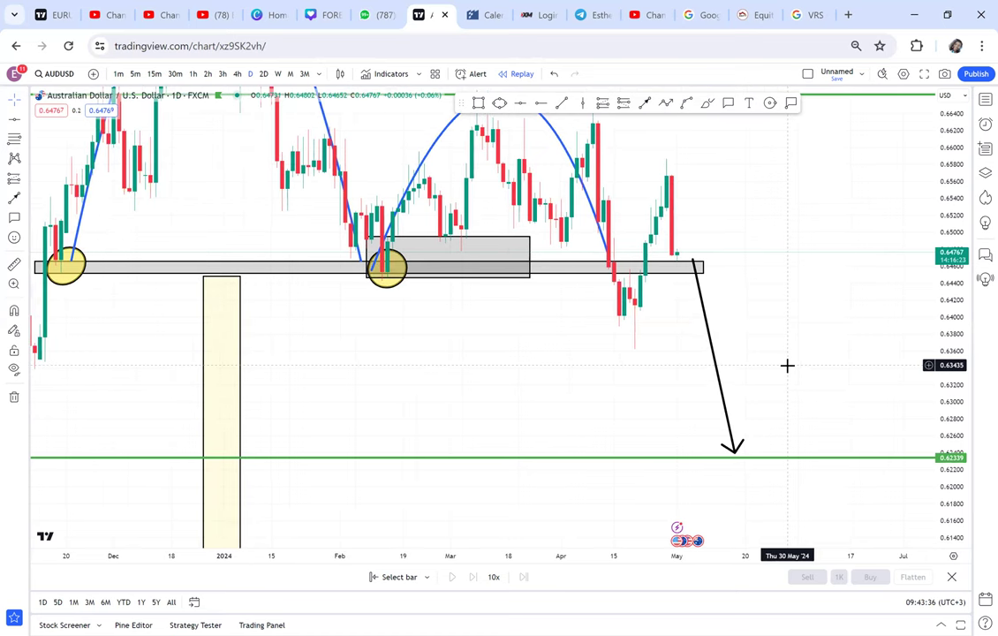
scroll(786, 364, "down", 1)
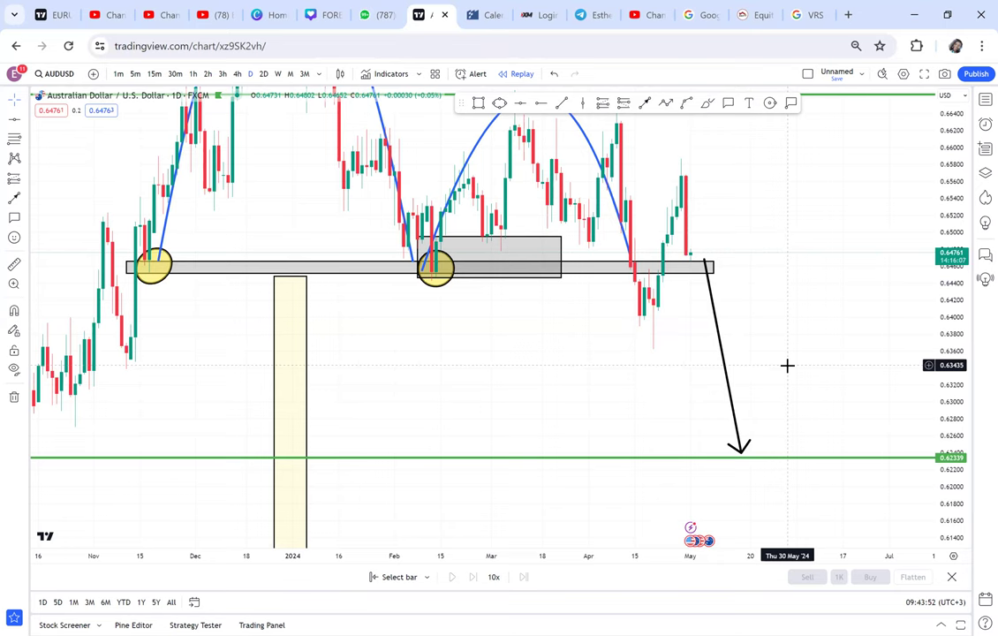
left_click_drag(800, 242, 685, 374)
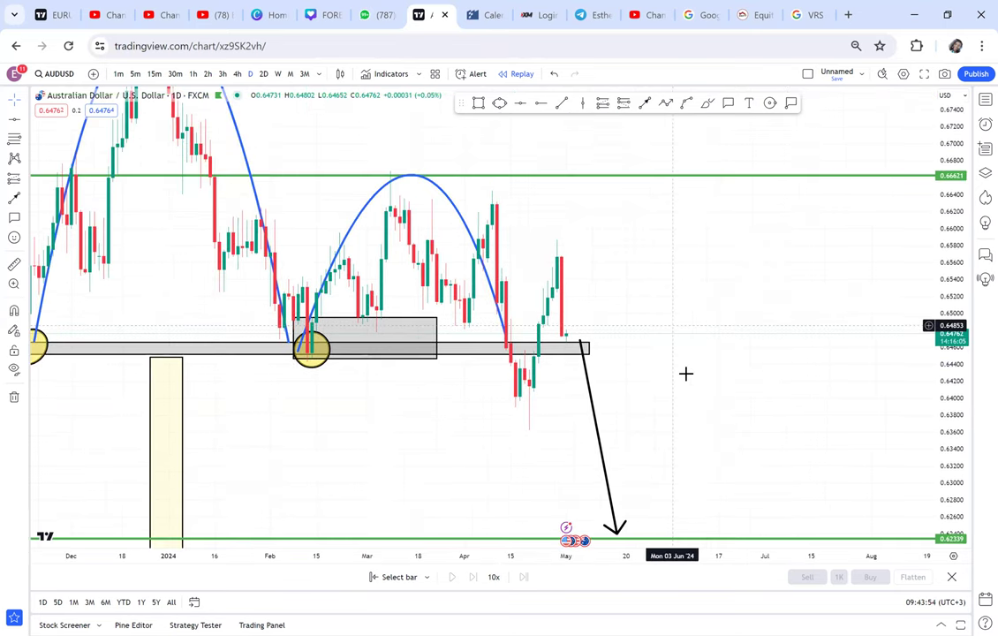
scroll(685, 374, "up", 1)
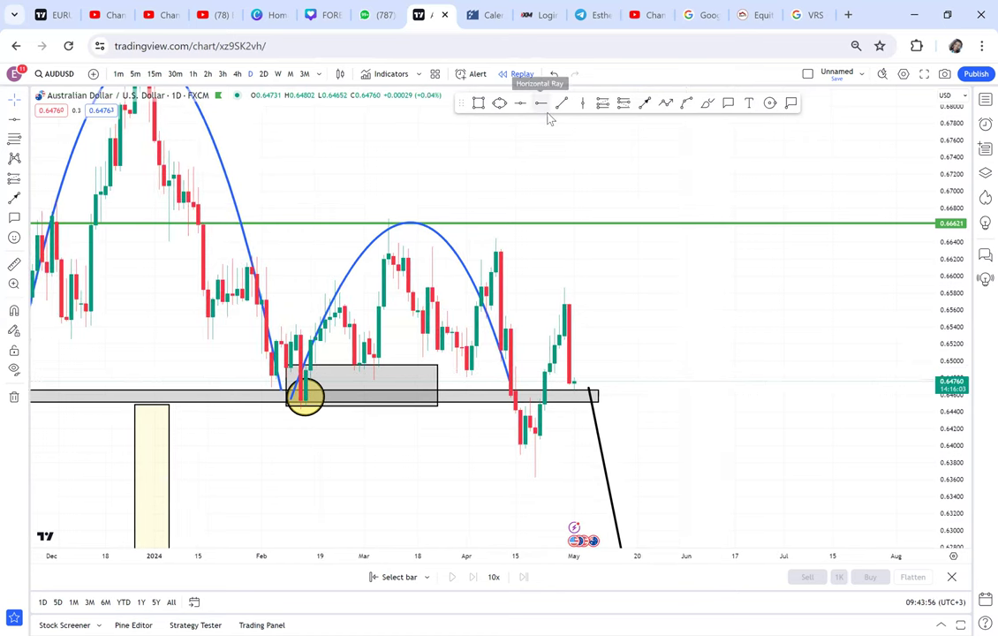
Draw a horizontal ray at 0.65537 from 3 April 2024 and add a "BOS" callout pointing at the late-April high
left_click(477, 315)
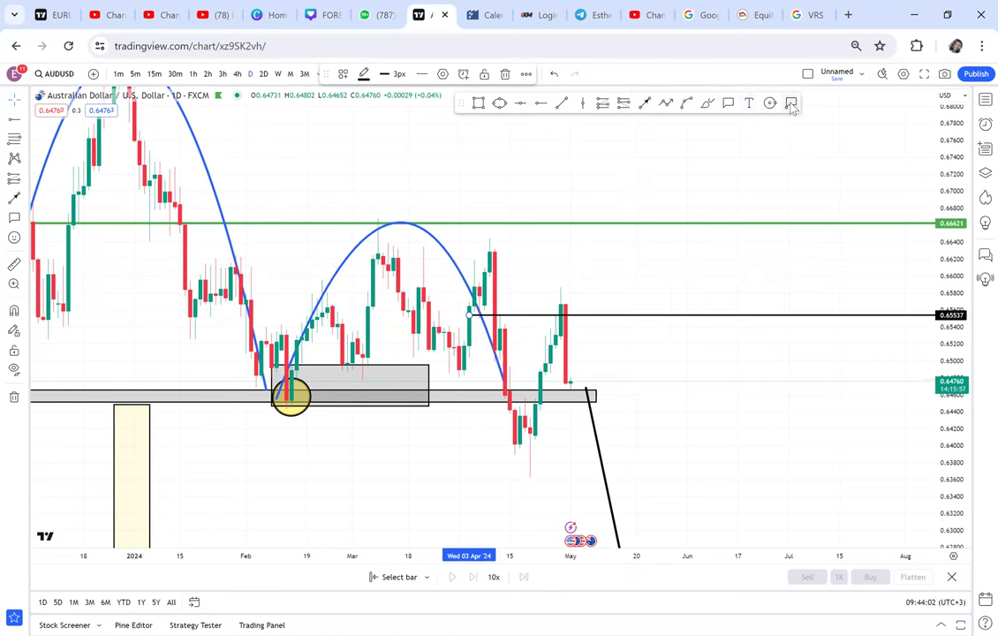
left_click(728, 103)
left_click(554, 299)
type("BOS")
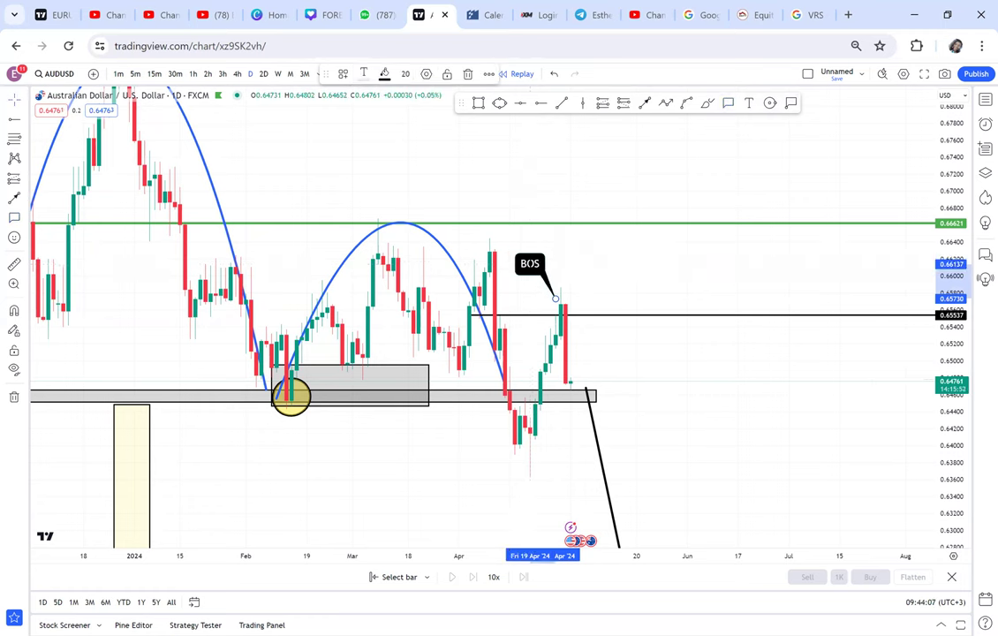
left_click(549, 264)
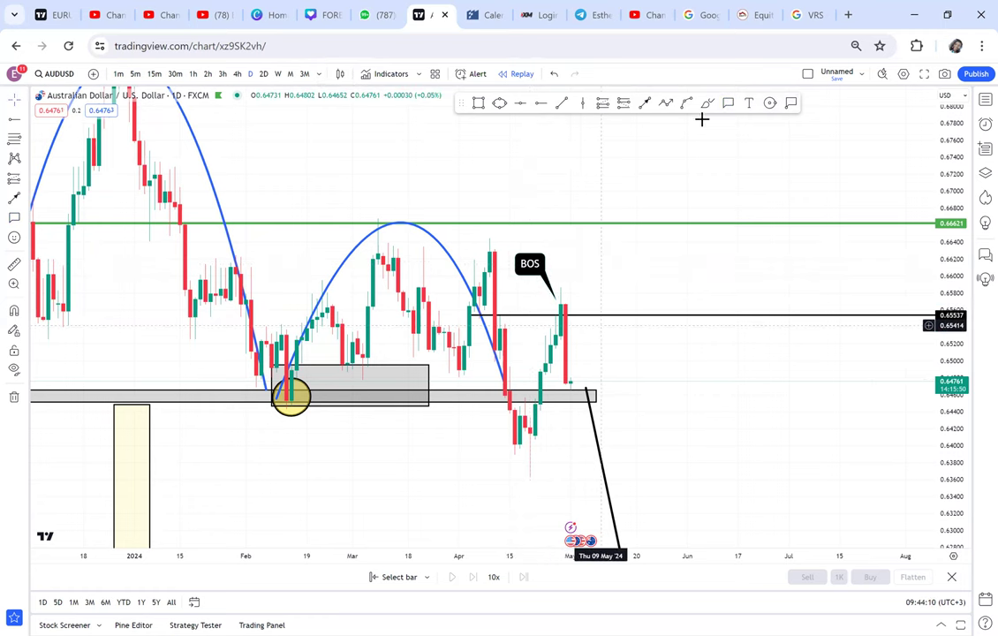
Try an upward arrow from 0.64841 to 0.65550 at the black horizontal ray, and delete it
left_click(645, 103)
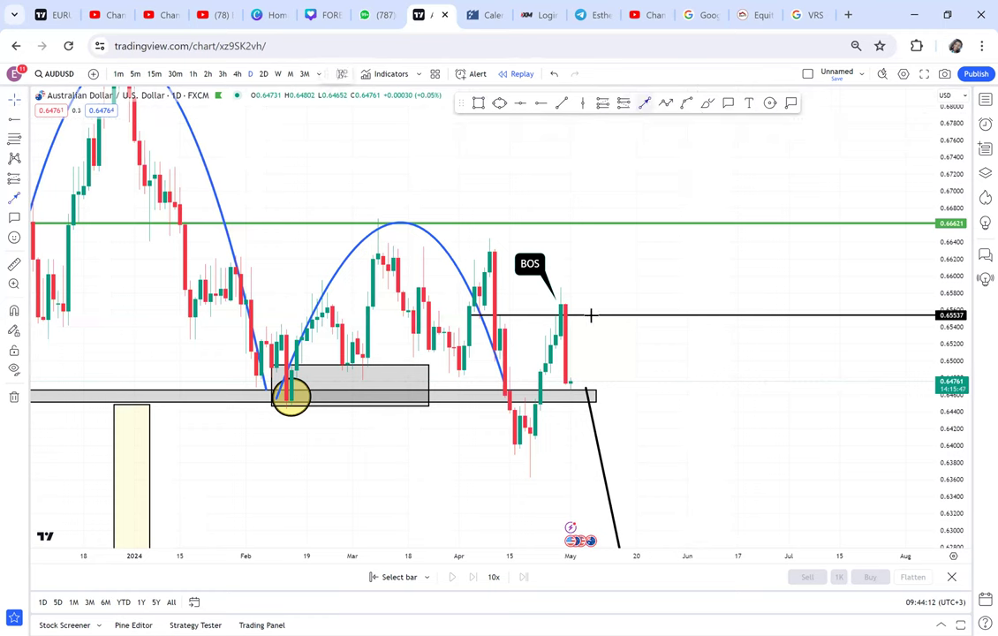
left_click(586, 374)
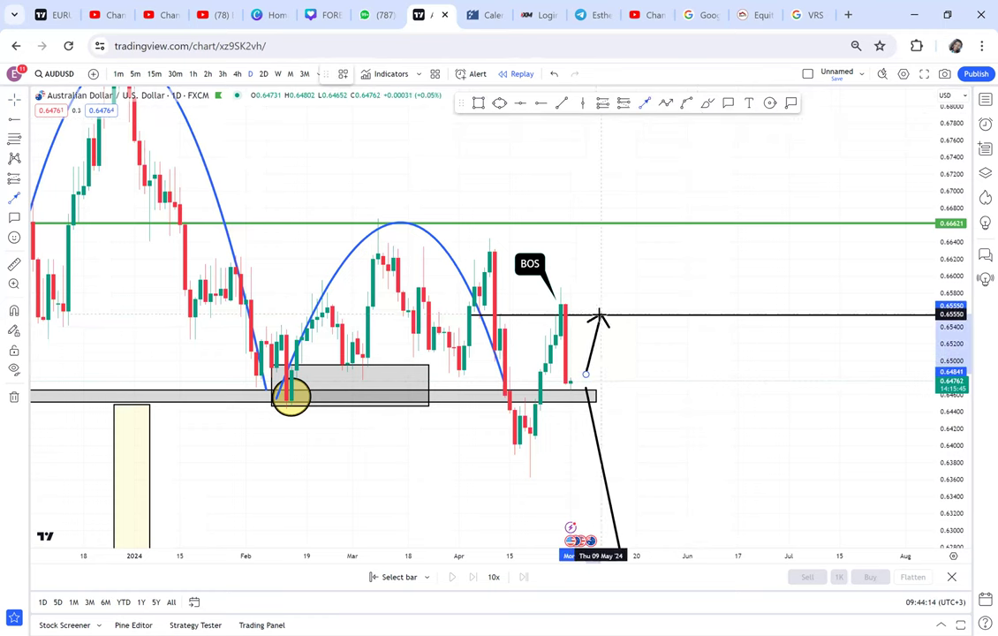
left_click(599, 315)
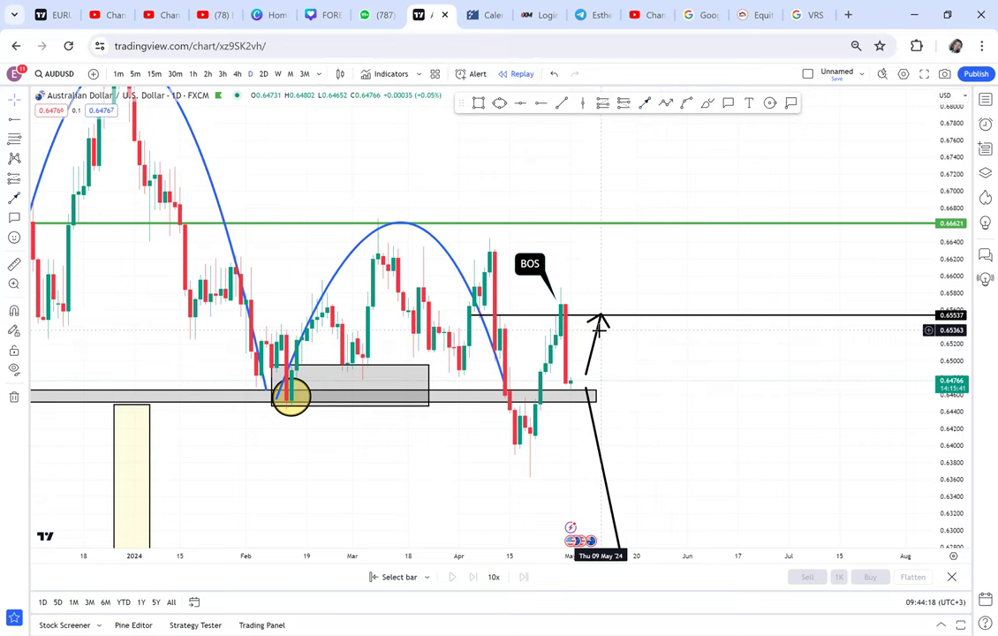
left_click(598, 328)
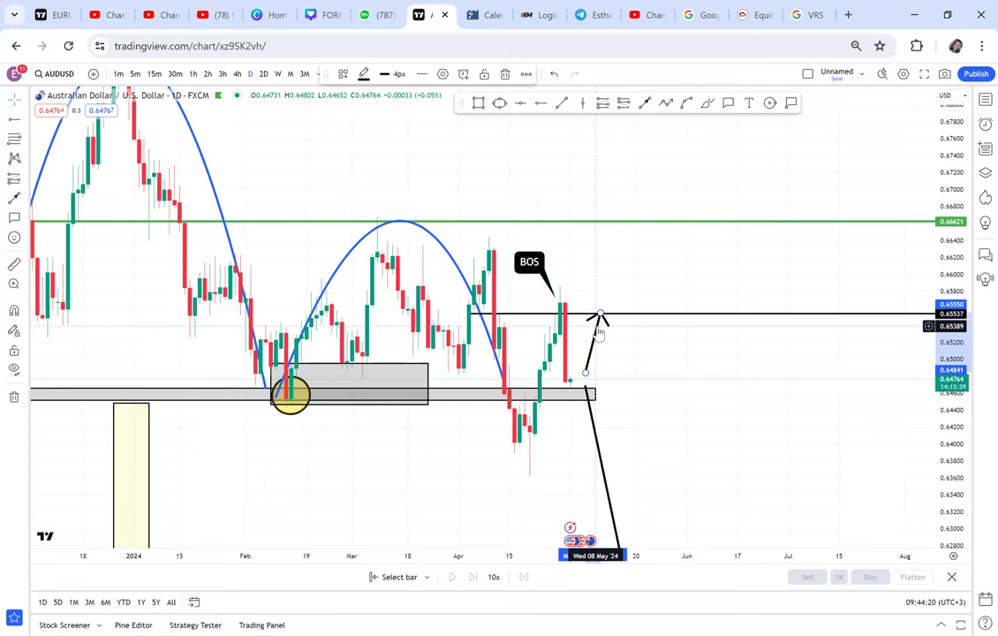
key("Delete")
left_click_drag(686, 331, 636, 303)
scroll(636, 302, "up", 3)
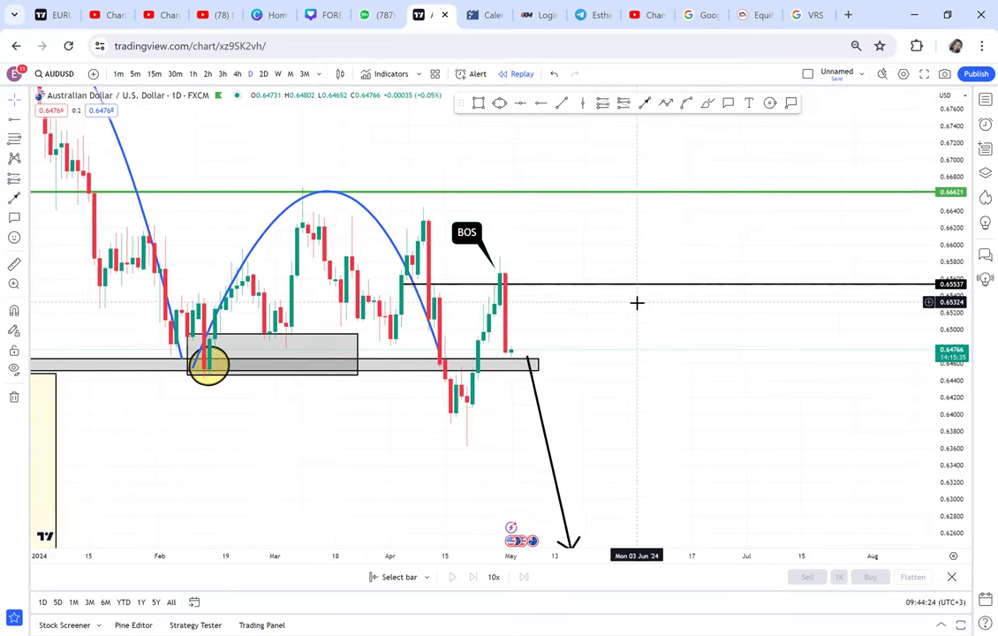
left_click_drag(936, 409, 894, 199)
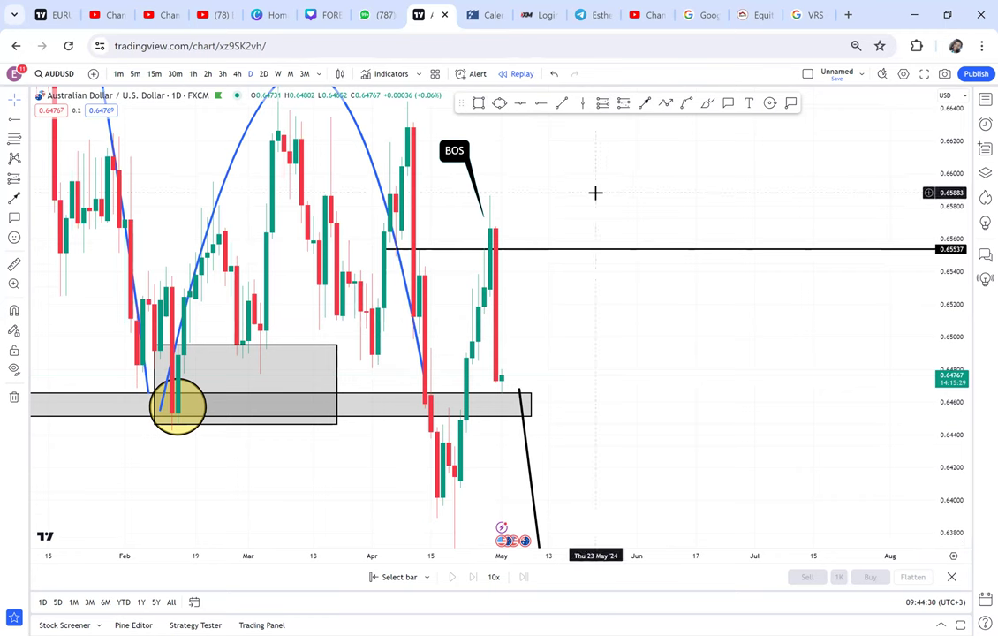
left_click(727, 102)
left_click_drag(519, 250, 560, 225)
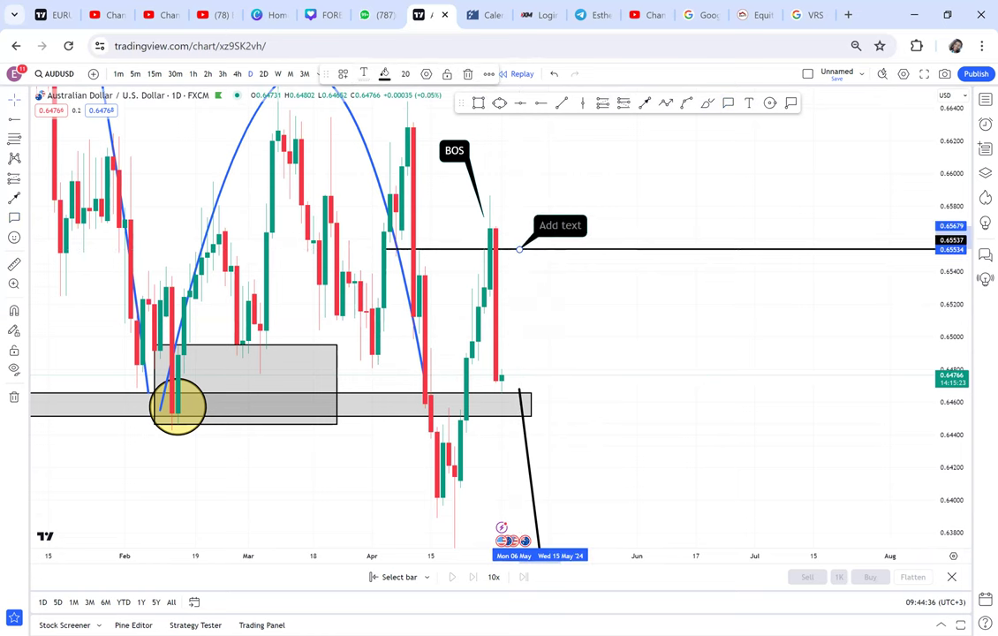
left_click(621, 182)
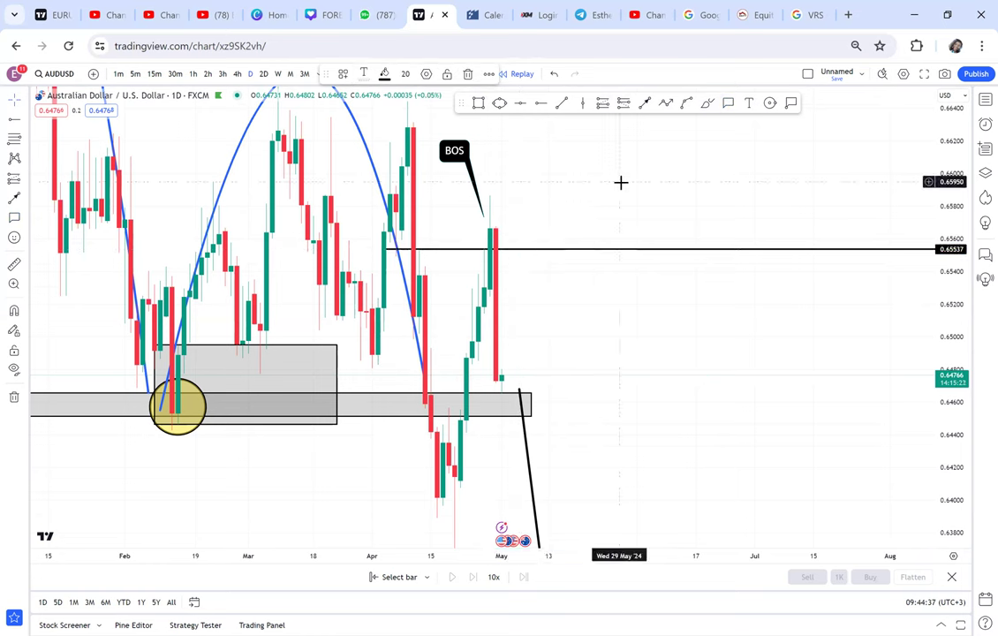
Place a price label at 0.65498 on 10 May 2024, just below the black horizontal ray
left_click(792, 104)
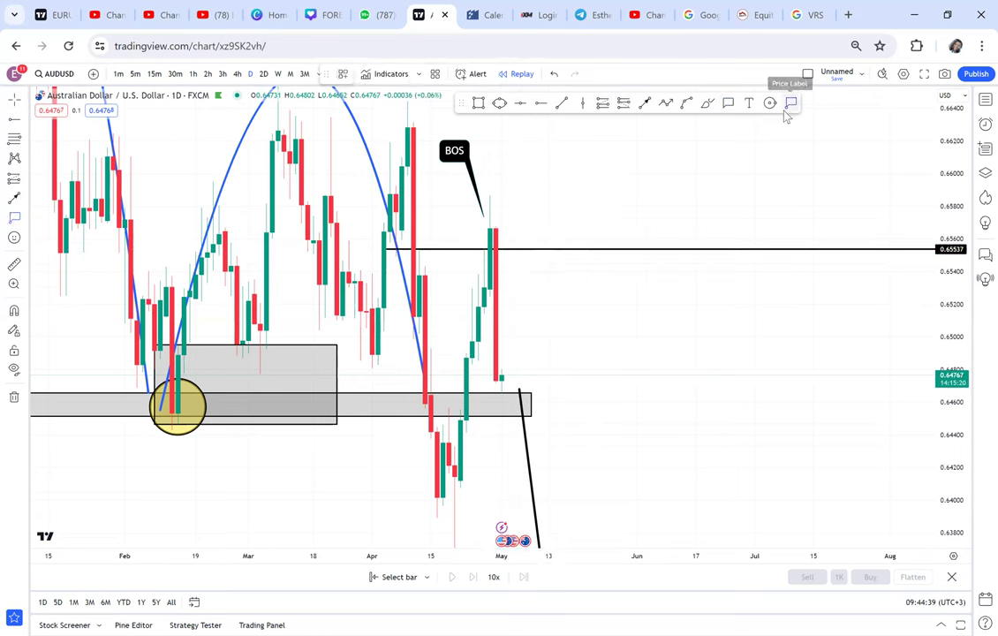
left_click(530, 257)
left_click_drag(598, 238, 610, 233)
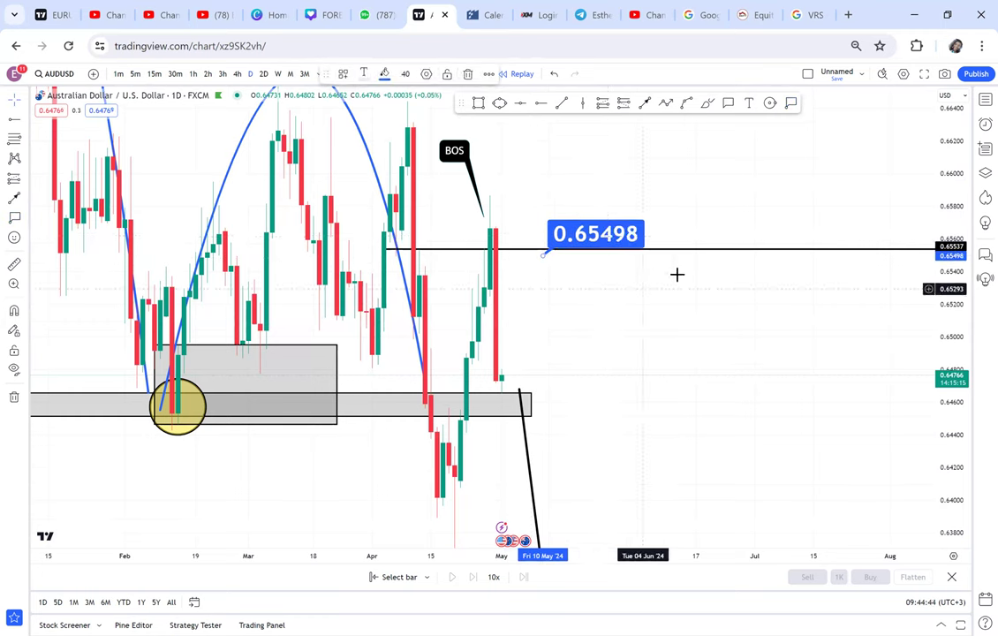
On the 4-hour timeframe, lower the black ray to 0.65474 and add a horizontal ray at 0.64844 from 23 April 2024
left_click(238, 75)
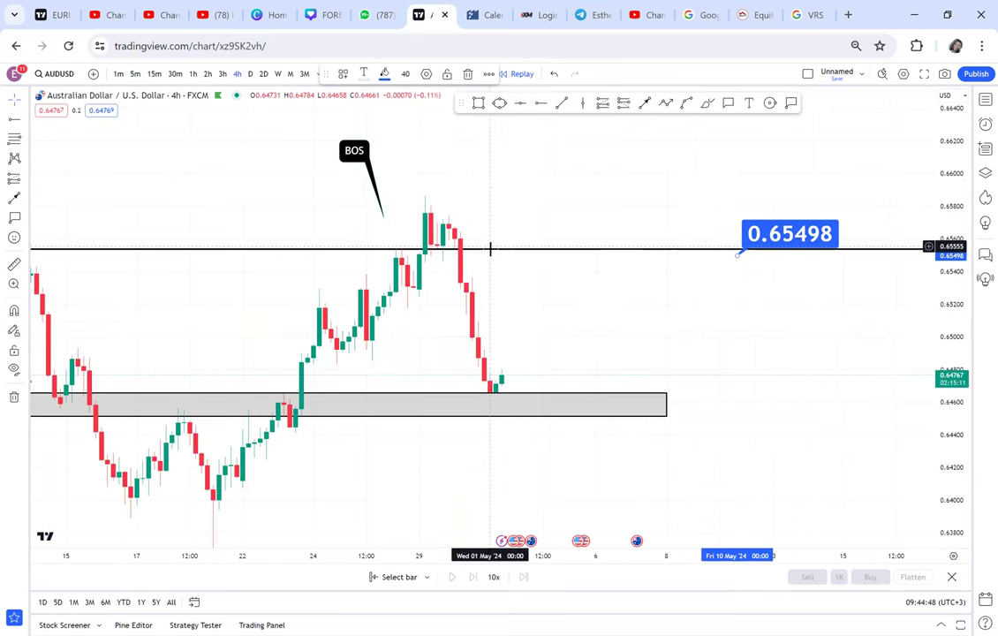
left_click_drag(502, 250, 510, 257)
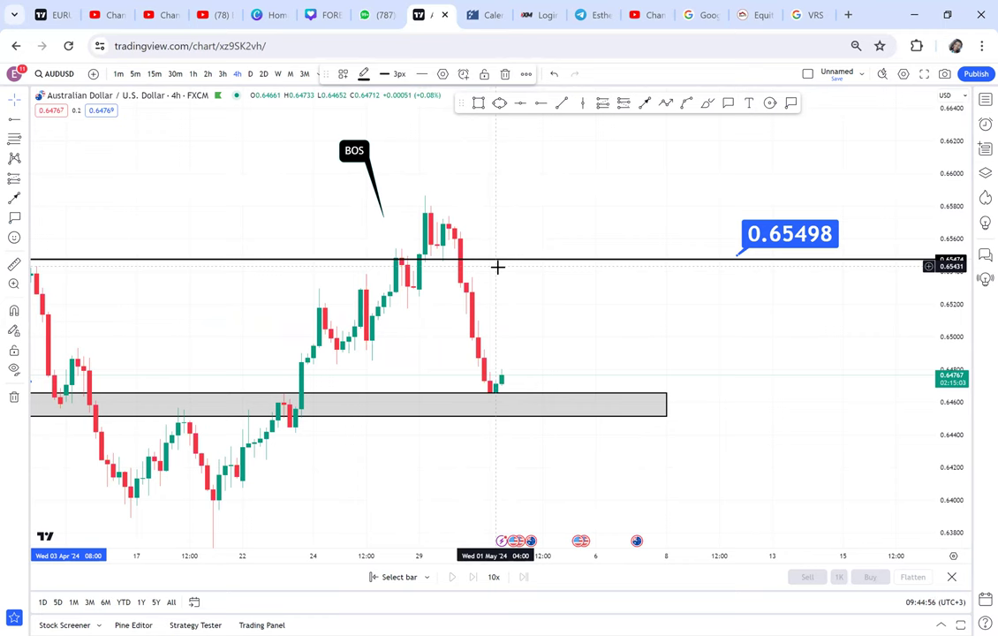
left_click(545, 103)
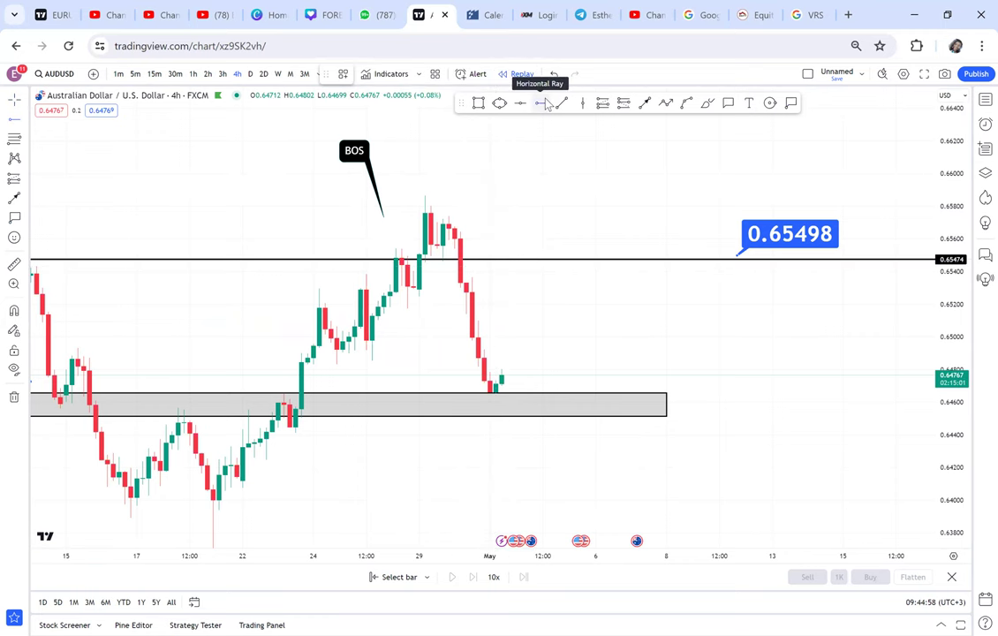
left_click(543, 104)
left_click(284, 362)
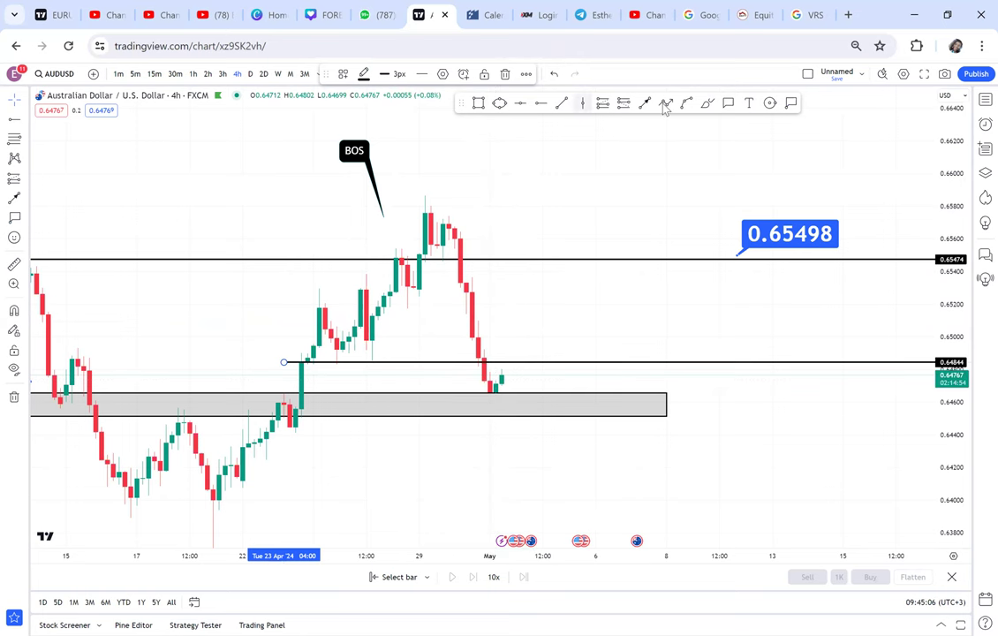
Draw an upward arrow from 0.64774 to the 0.65474 ray on 2 May 2024 and measure the price move between them
left_click(560, 336)
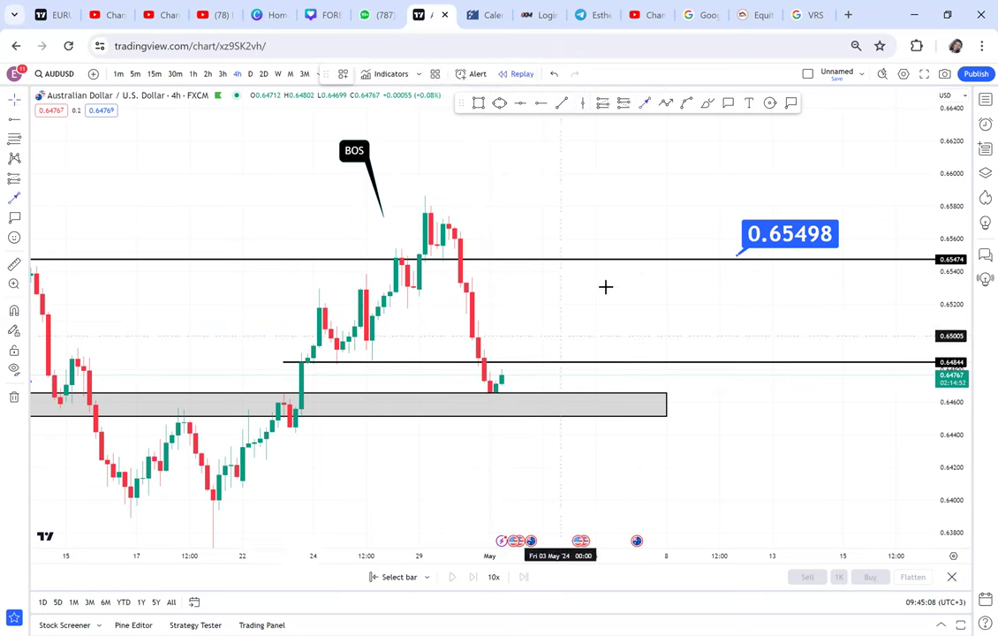
left_click_drag(512, 375, 536, 263)
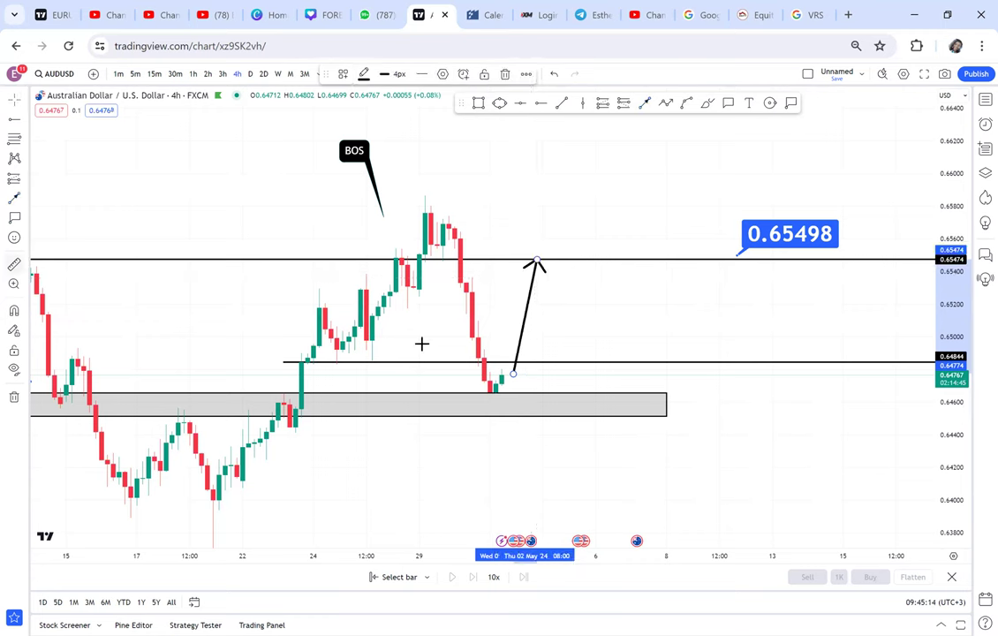
left_click(508, 372, "shift")
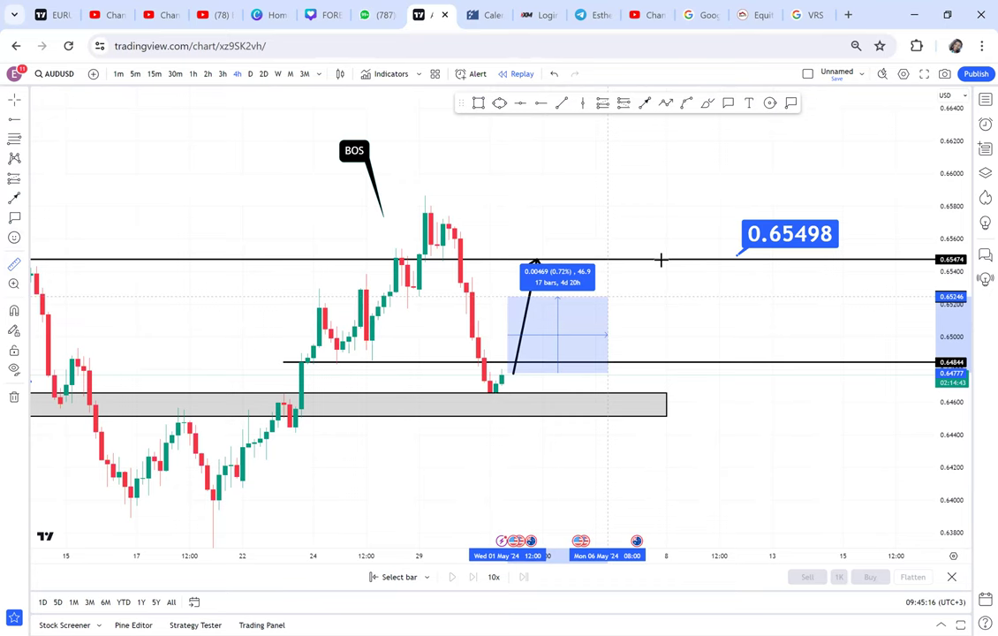
left_click(660, 259)
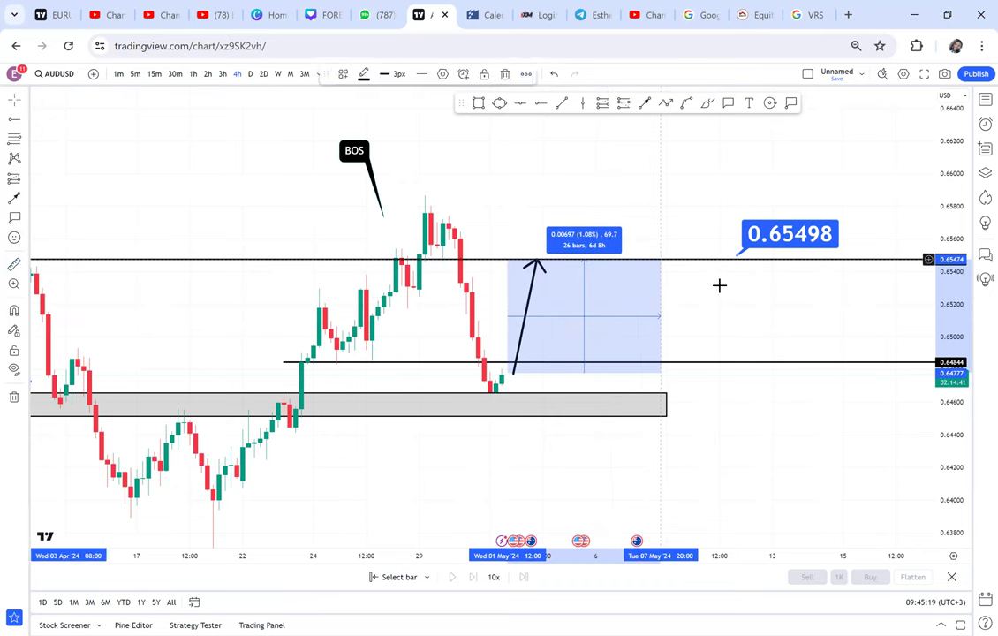
Move the price label beside the upward arrow's tip on 3 May 2024 and set its price coordinate to 0.6550
left_click_drag(807, 230, 631, 239)
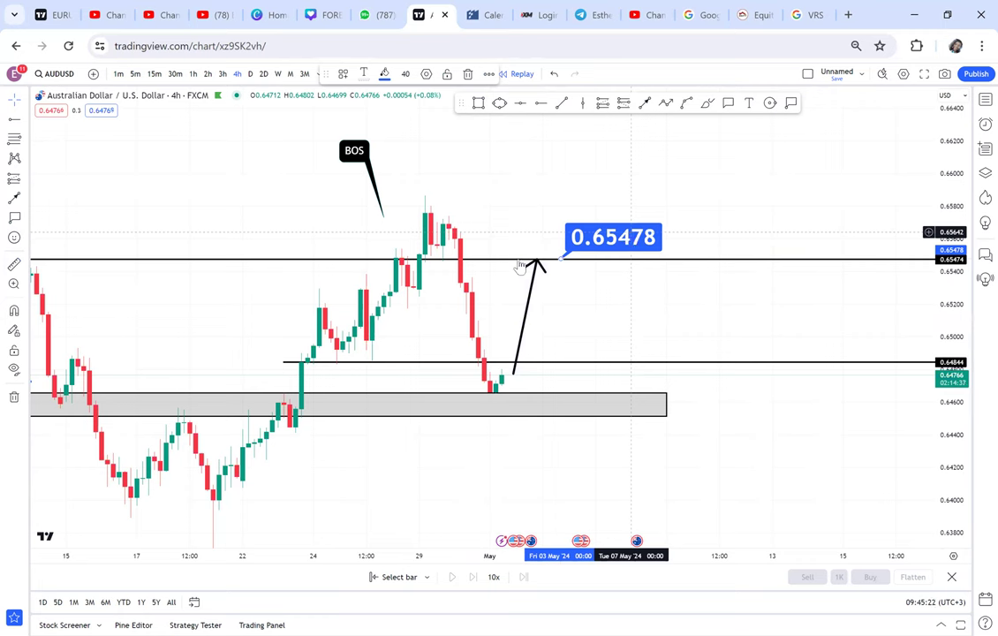
double_click(510, 341)
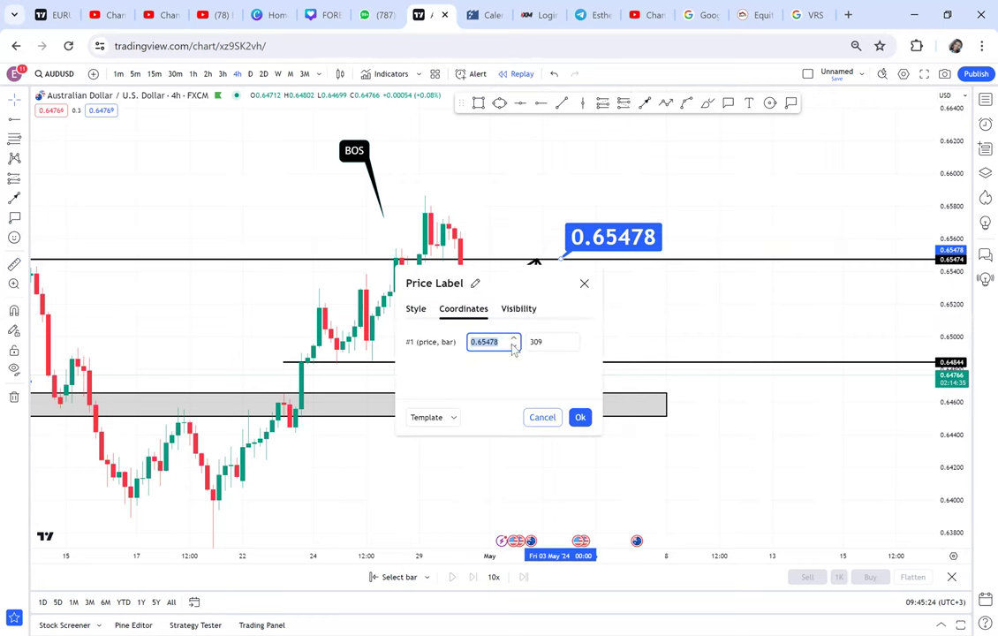
left_click(505, 341)
key("BackSpace")
key("BackSpace")
key("BackSpace")
type("5")
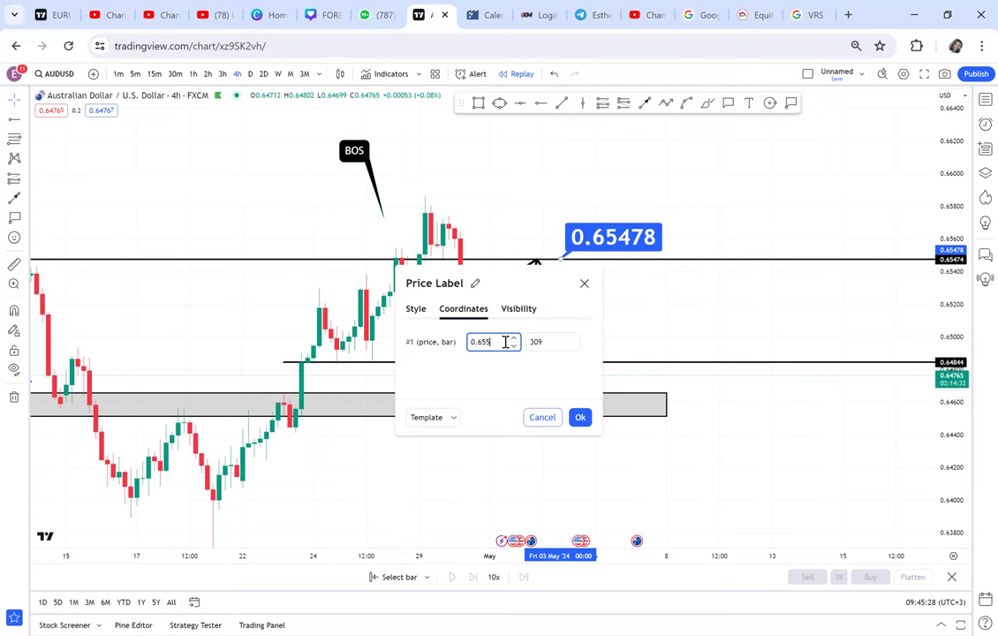
type("0")
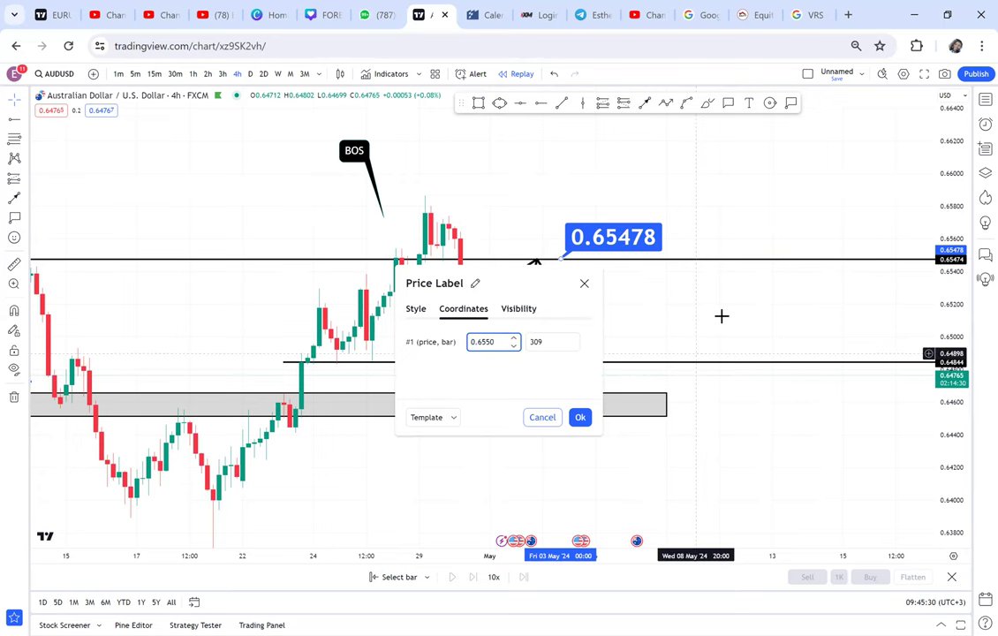
key("Return")
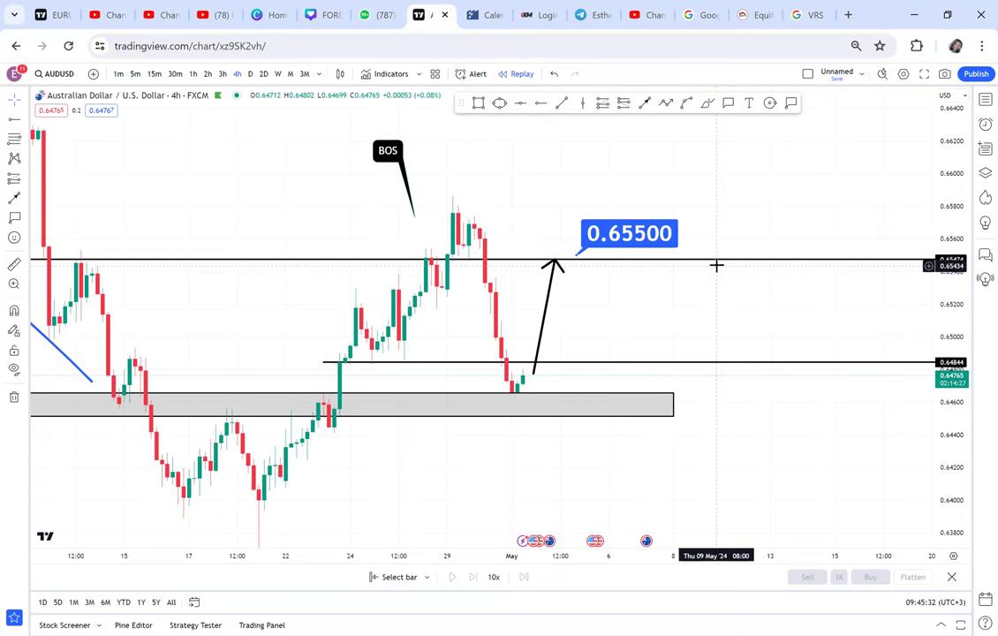
Raise the upper horizontal ray to 0.65498, in line with the price label
left_click_drag(722, 266, 739, 298)
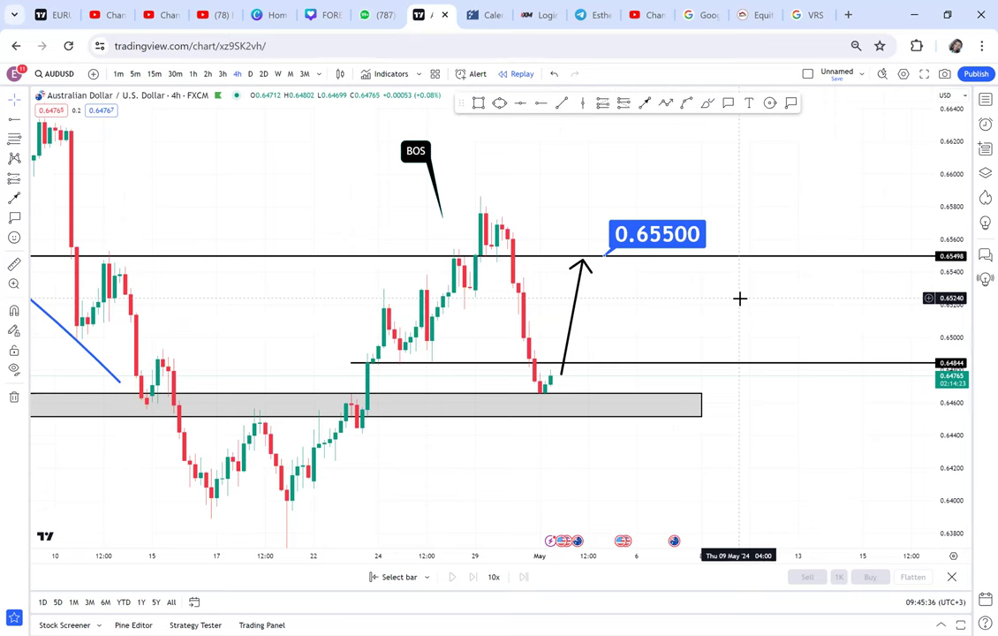
scroll(740, 299, "down", 1)
scroll(740, 299, "down", 1)
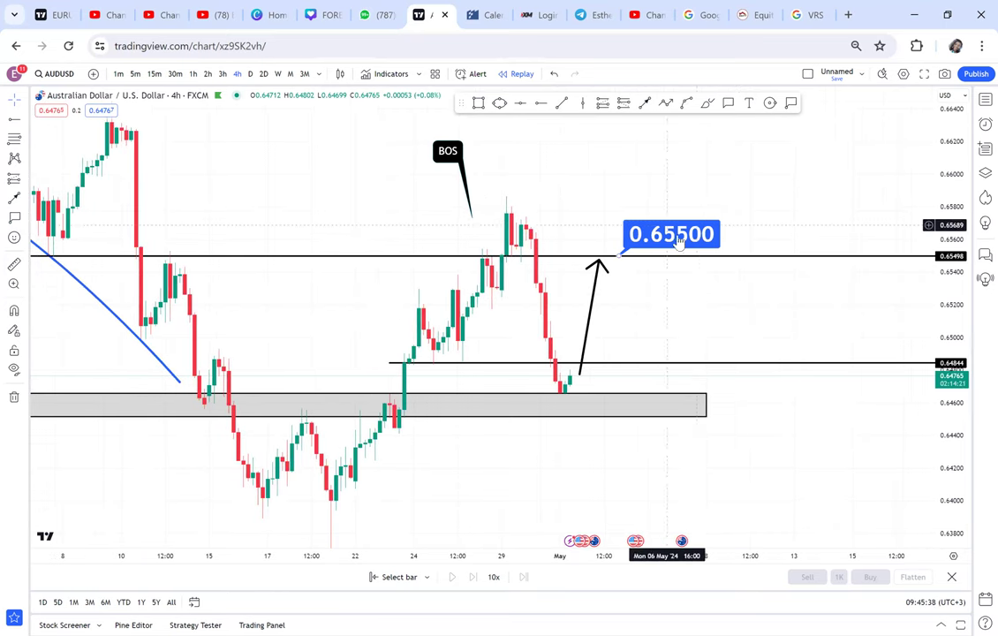